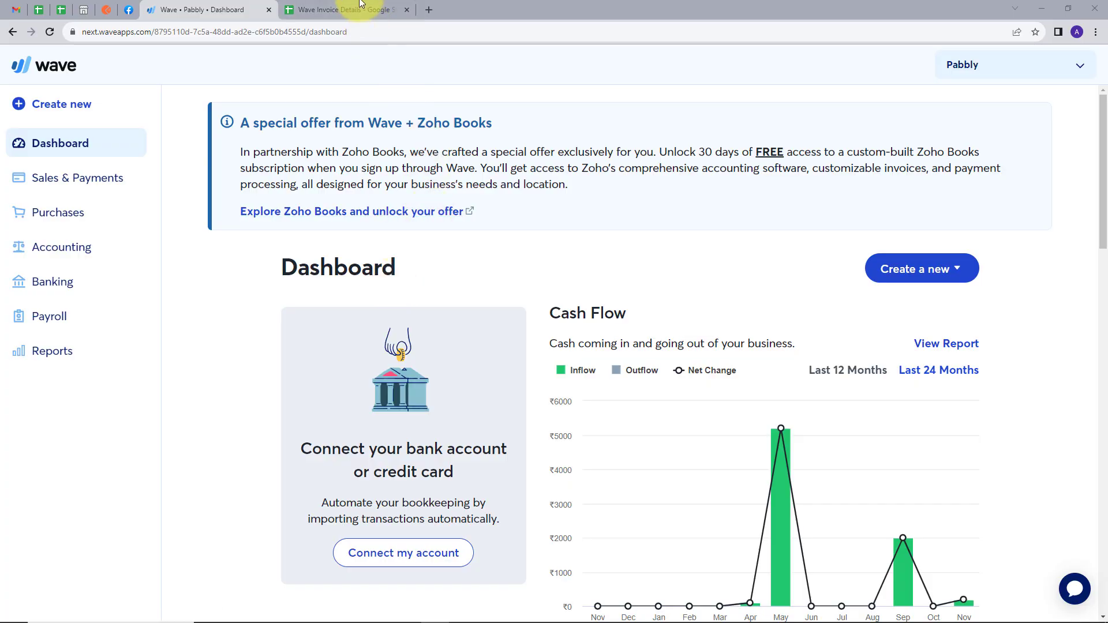
- Switch to the Wave Invoice Details spreadsheet showing the Infox9i invoice row
click(359, 10)
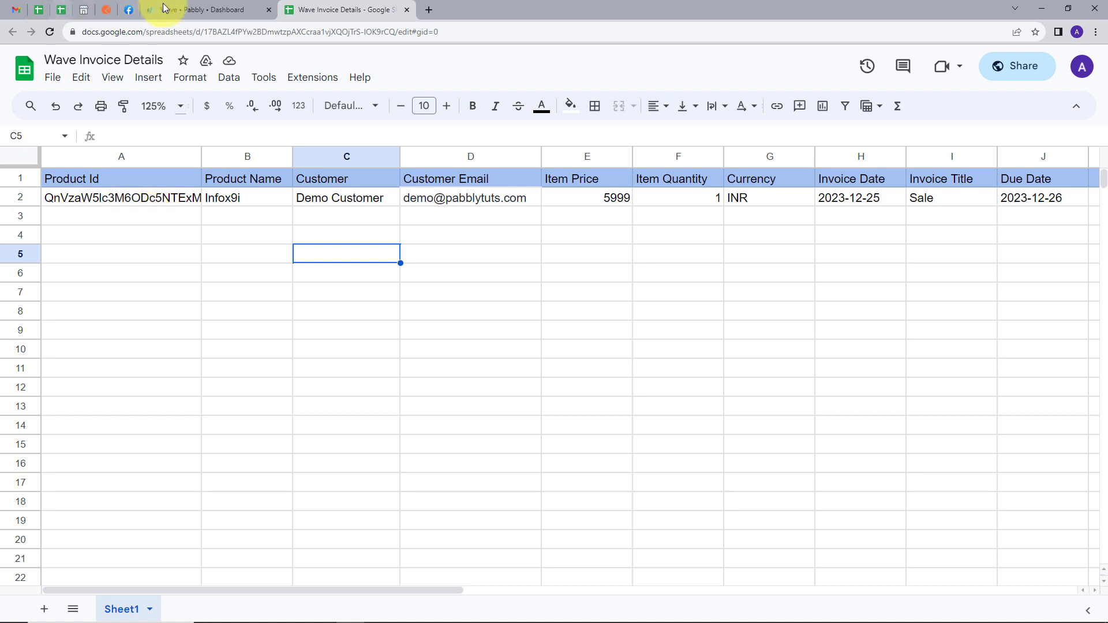
- Return to the Wave dashboard after briefly rechecking the invoice spreadsheet
click(196, 10)
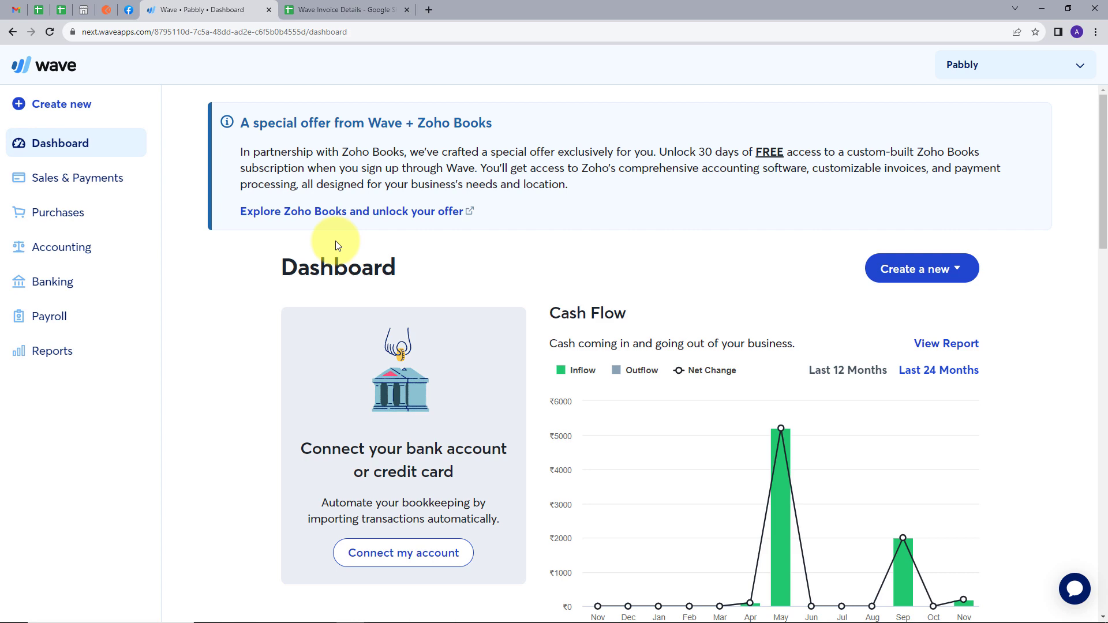
click(347, 10)
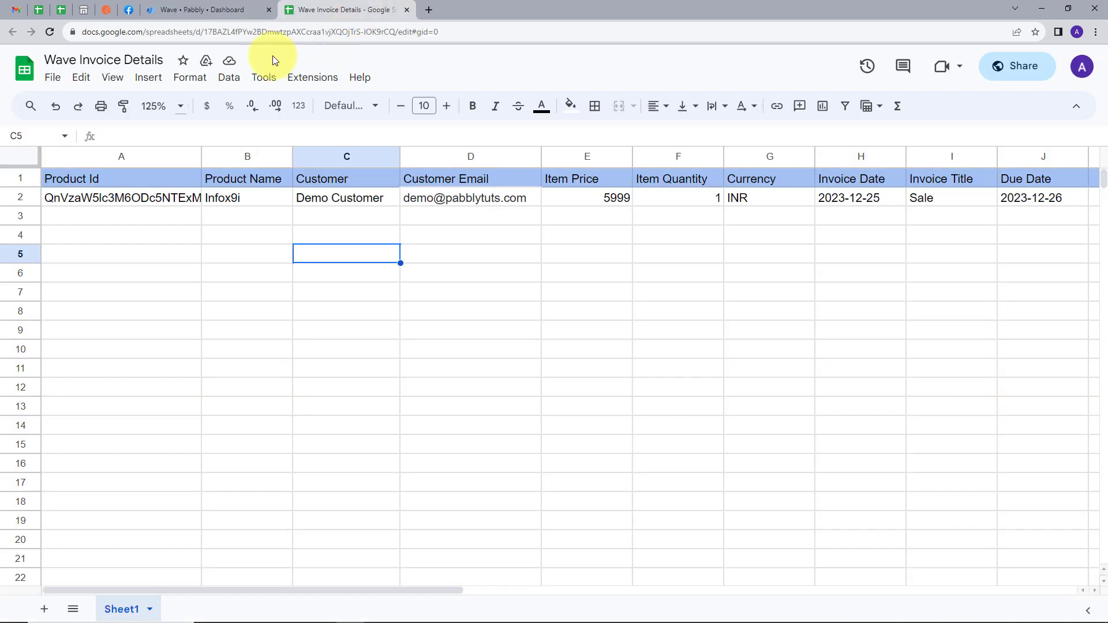
click(191, 10)
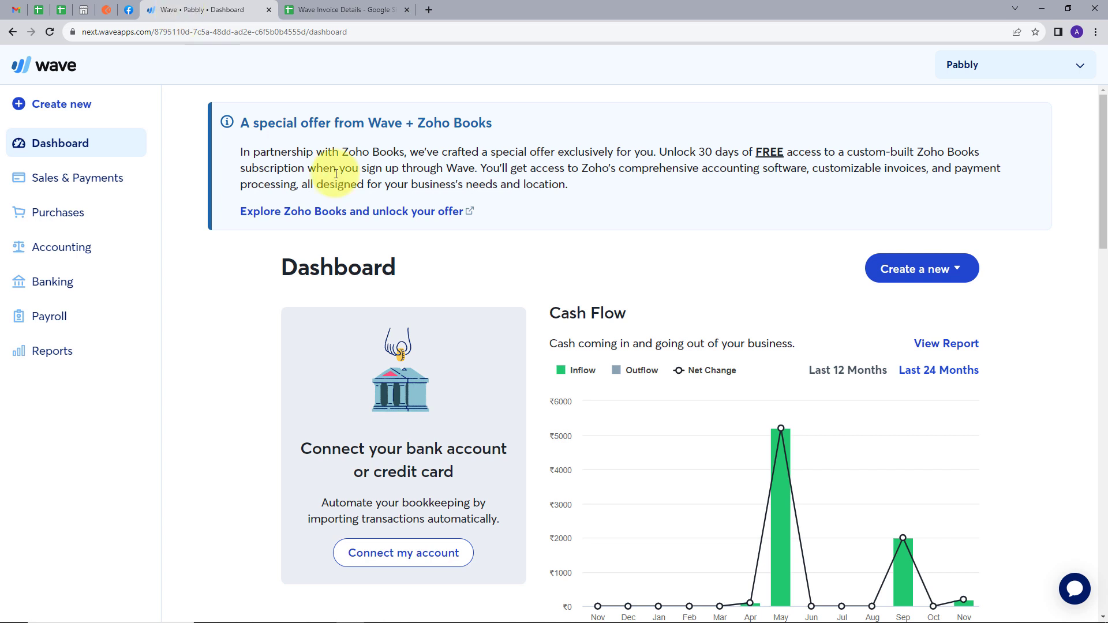
- Load pabbly.com in a new browser tab
click(428, 9)
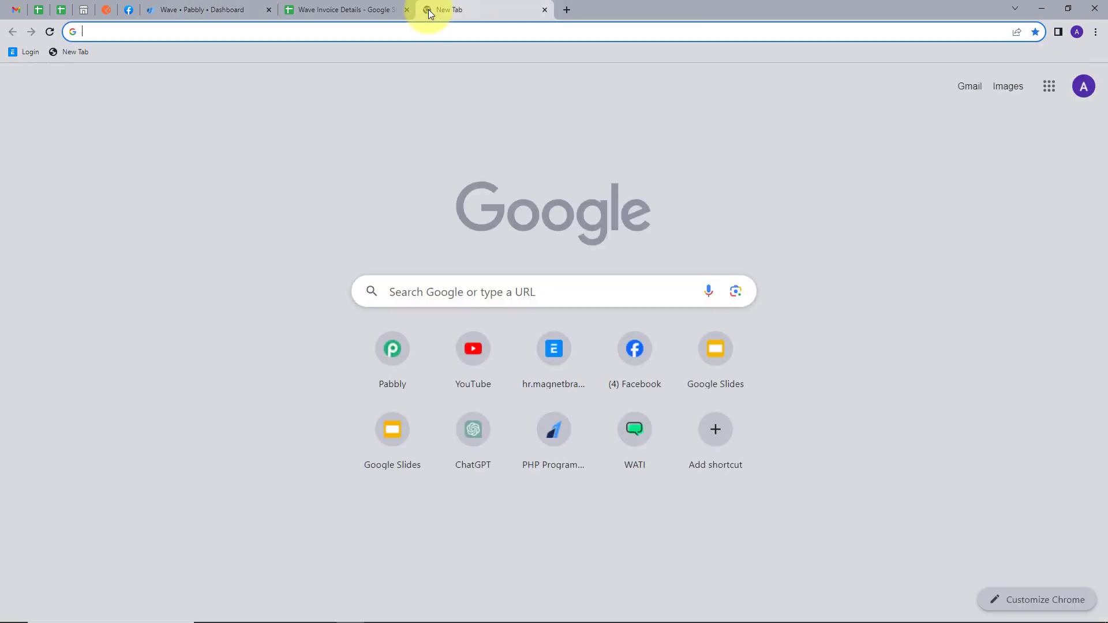
text(pabbly)
key(Return)
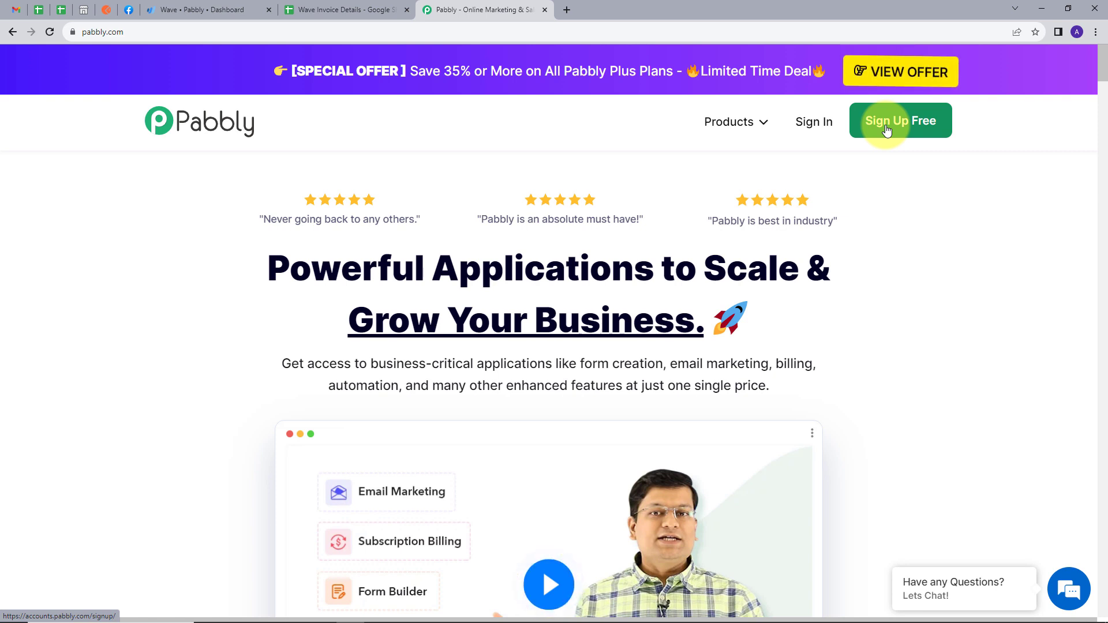
- Sign in to Pabbly and launch Pabbly Connect from the All Apps list
click(818, 136)
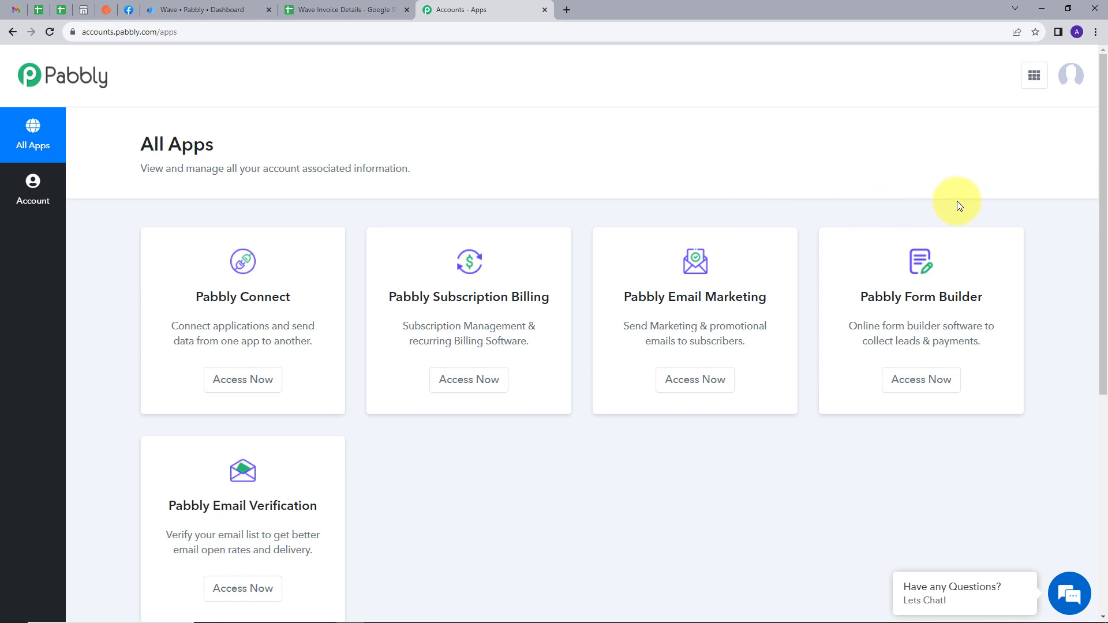
scroll(957, 205, down, 1)
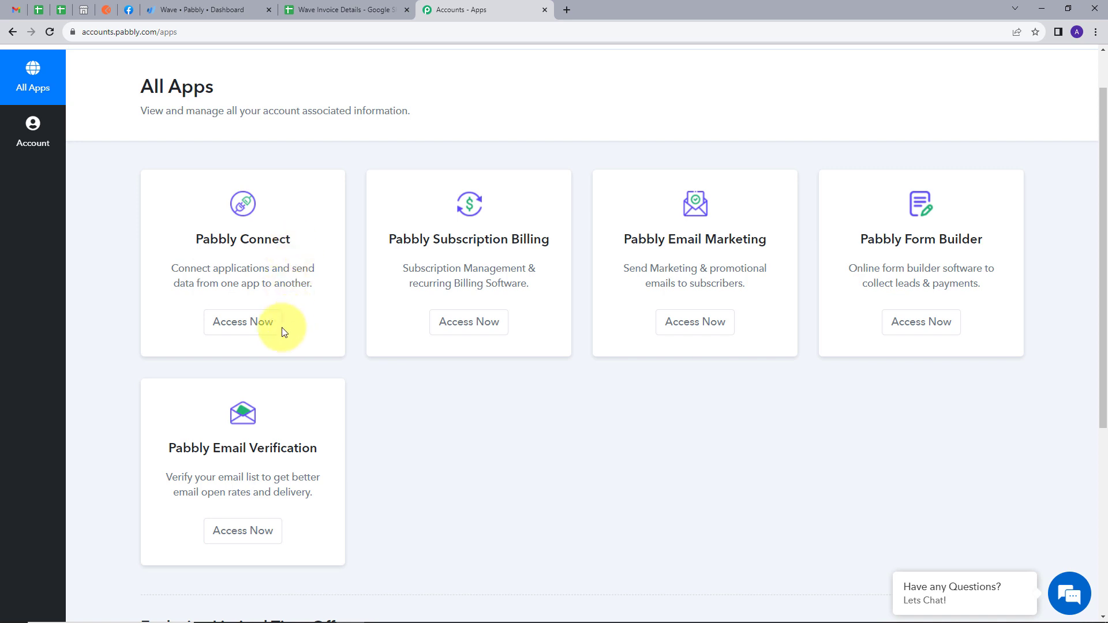
click(240, 328)
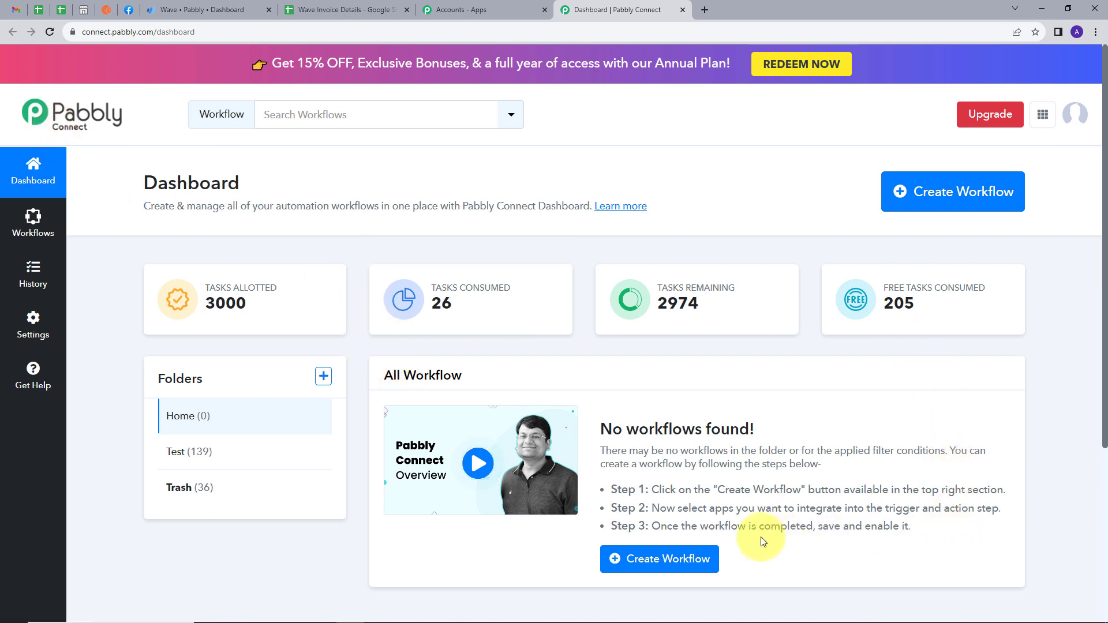
scroll(648, 496, down, 1)
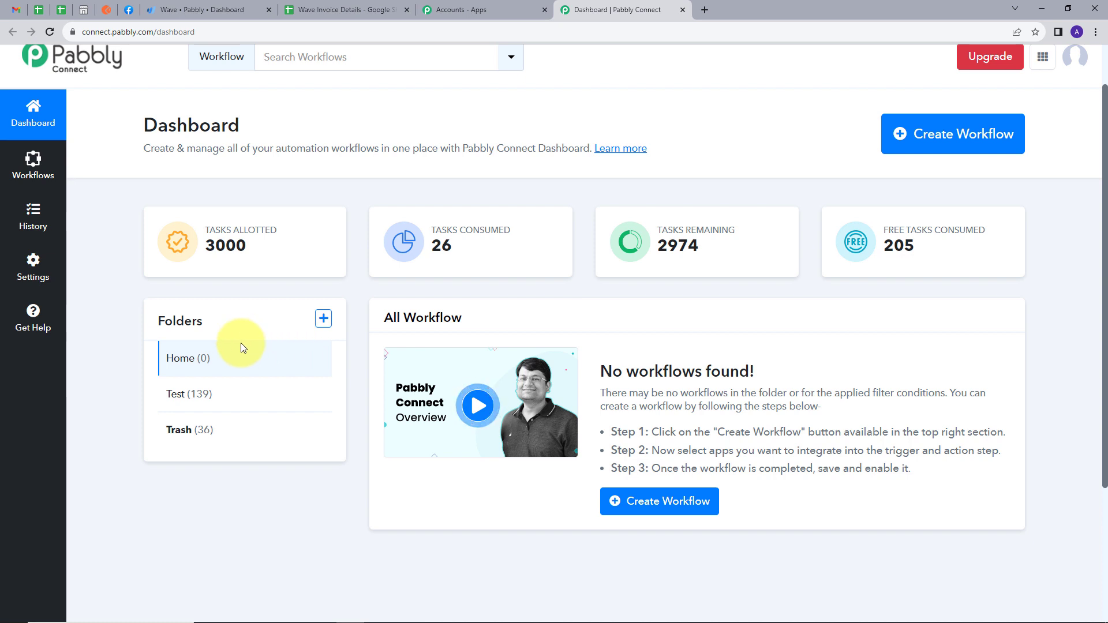
- Create a workflow named 'Create Wave Invoice from Google Sheets' in the Home folder
click(924, 140)
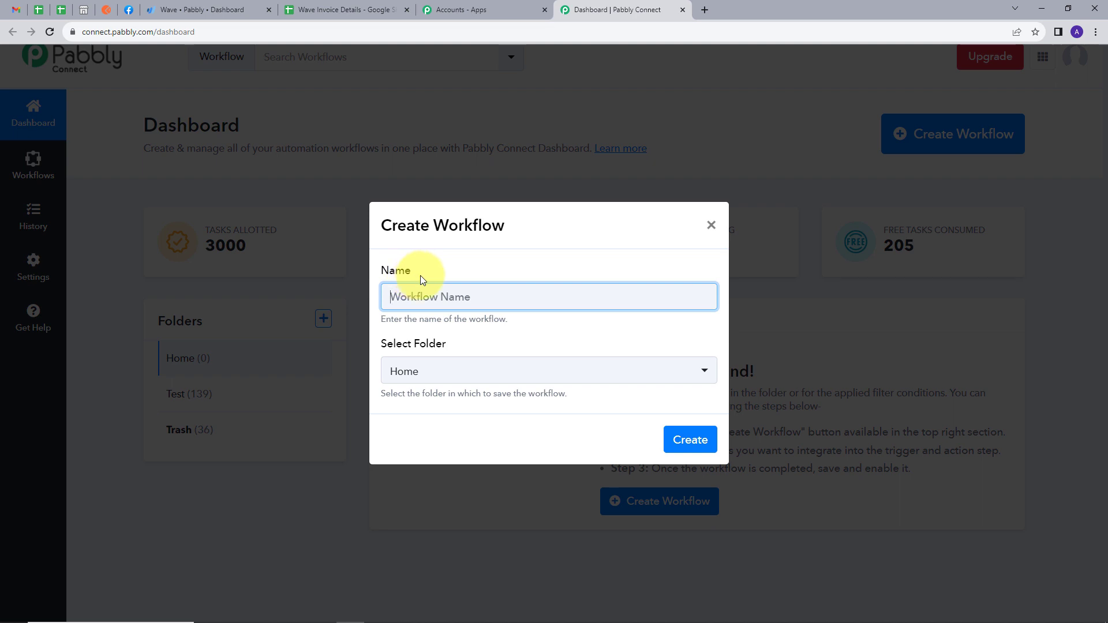
text(Create Wave Invoice from Google Sheets)
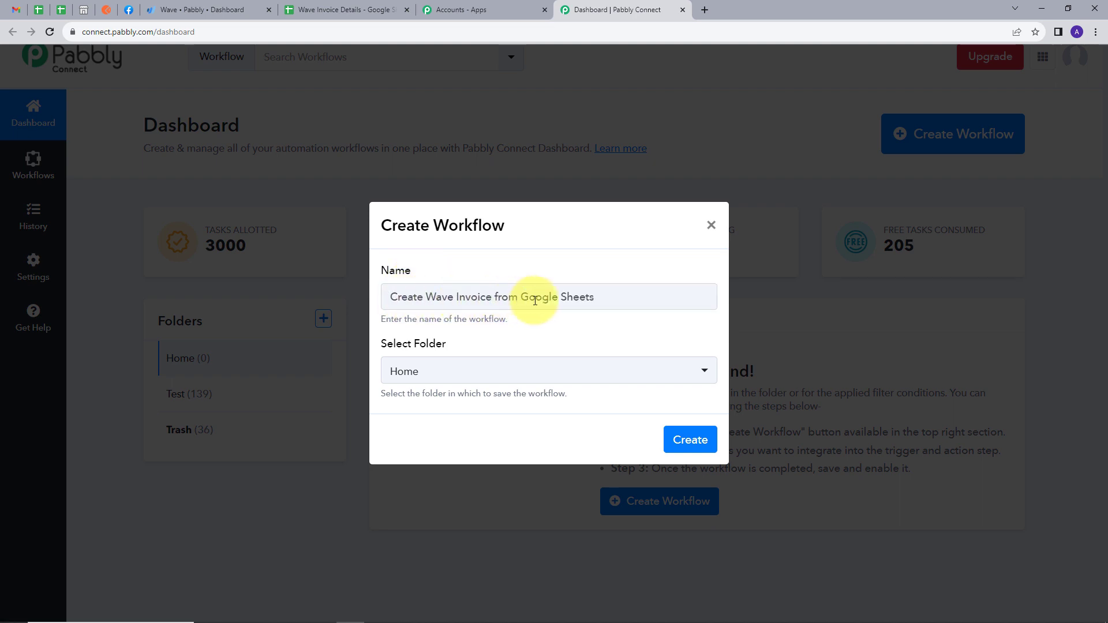
click(460, 376)
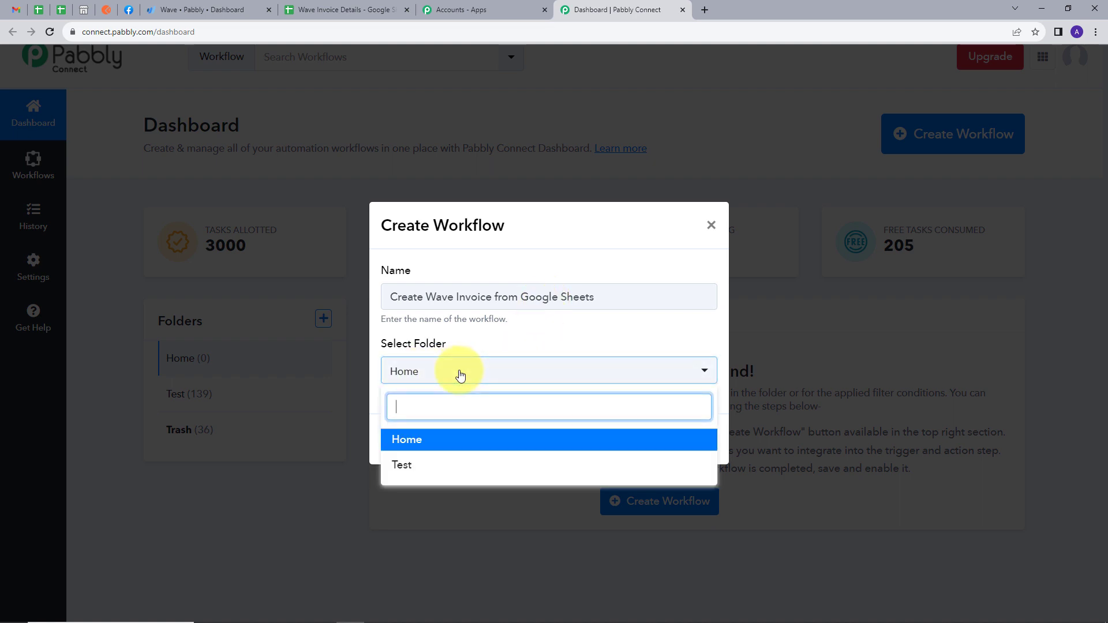
click(406, 441)
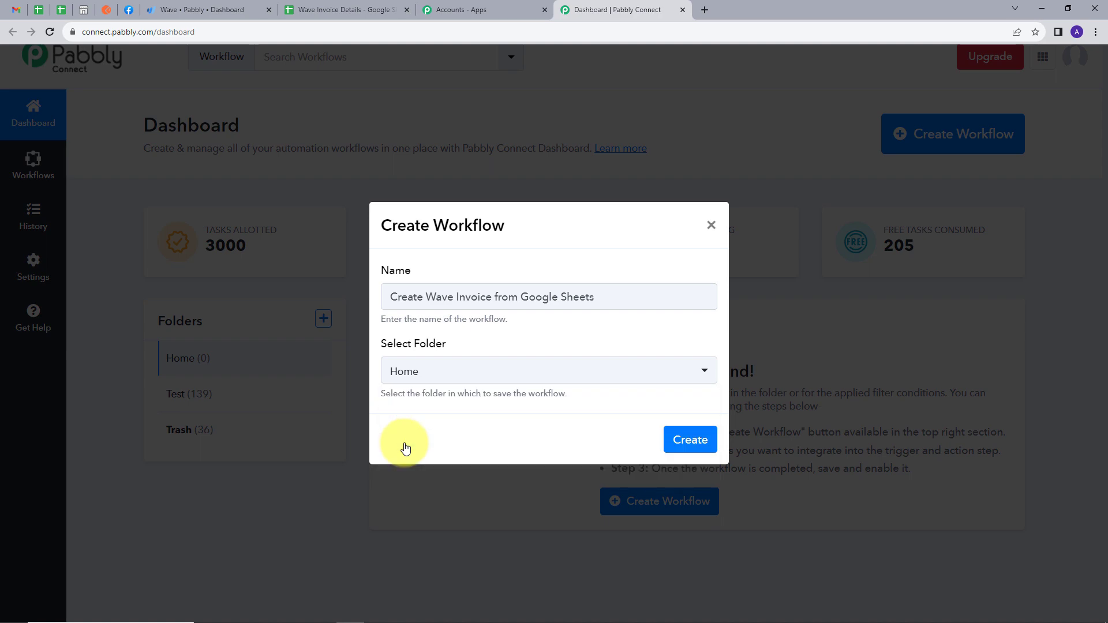
click(676, 444)
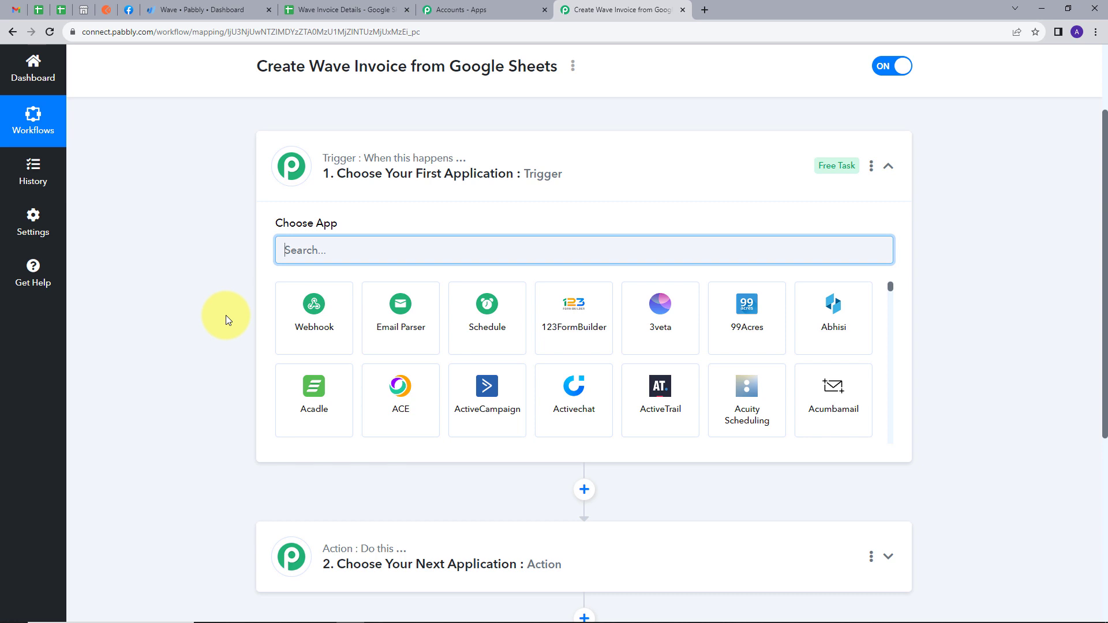
- Search 'goo' and choose Google Sheets as the workflow's trigger app
scroll(288, 248, down, 1)
mouse_move(341, 108)
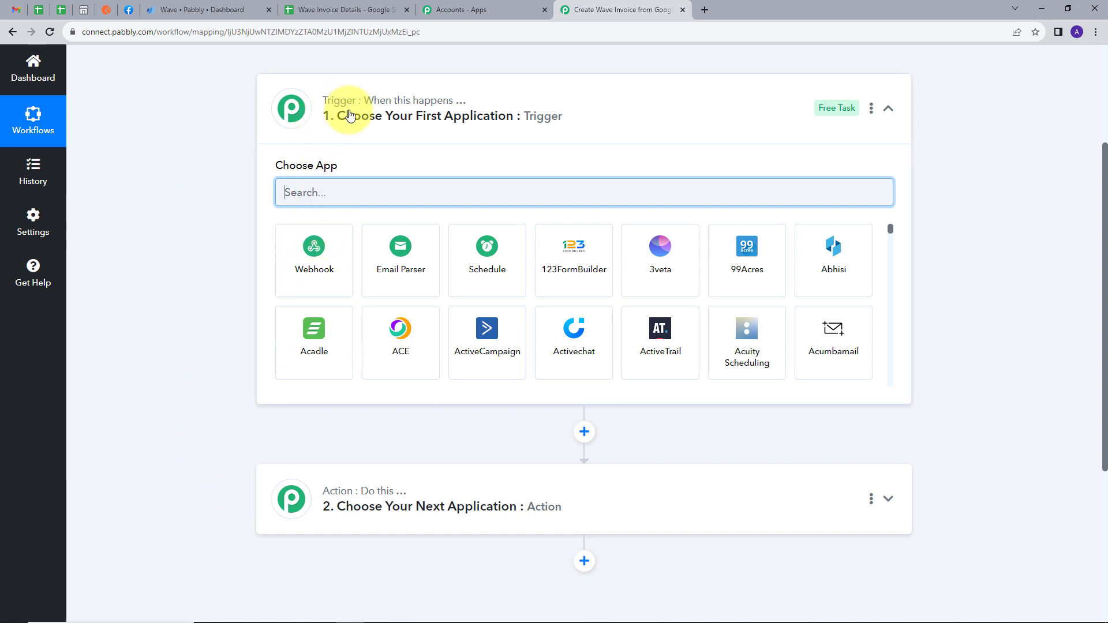
mouse_move(449, 110)
mouse_move(405, 500)
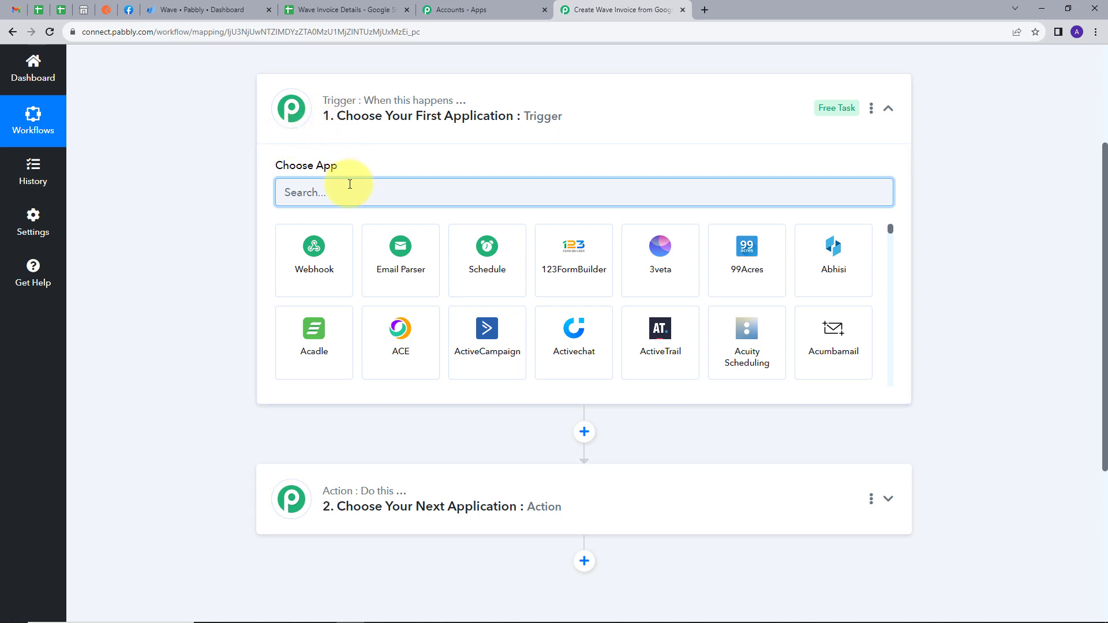
text(g)
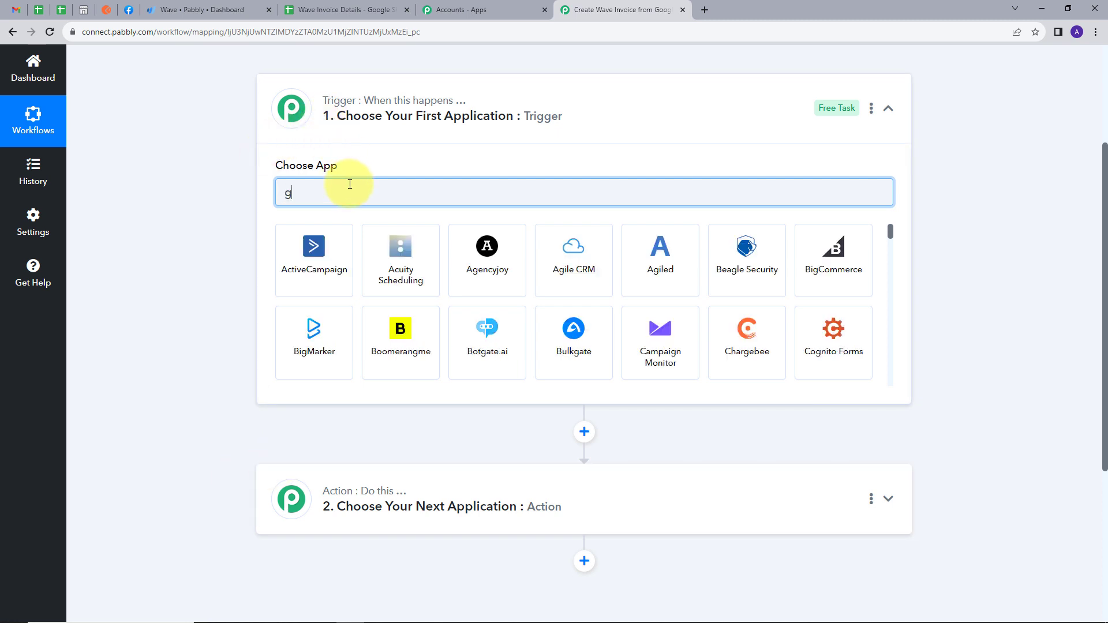
text(oogle)
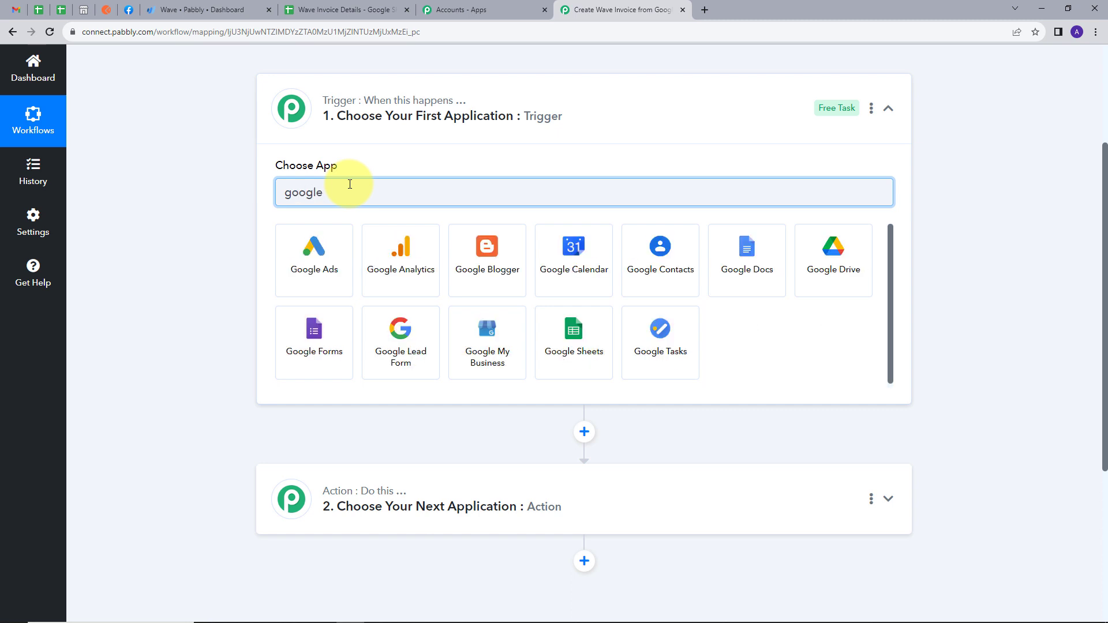
click(584, 335)
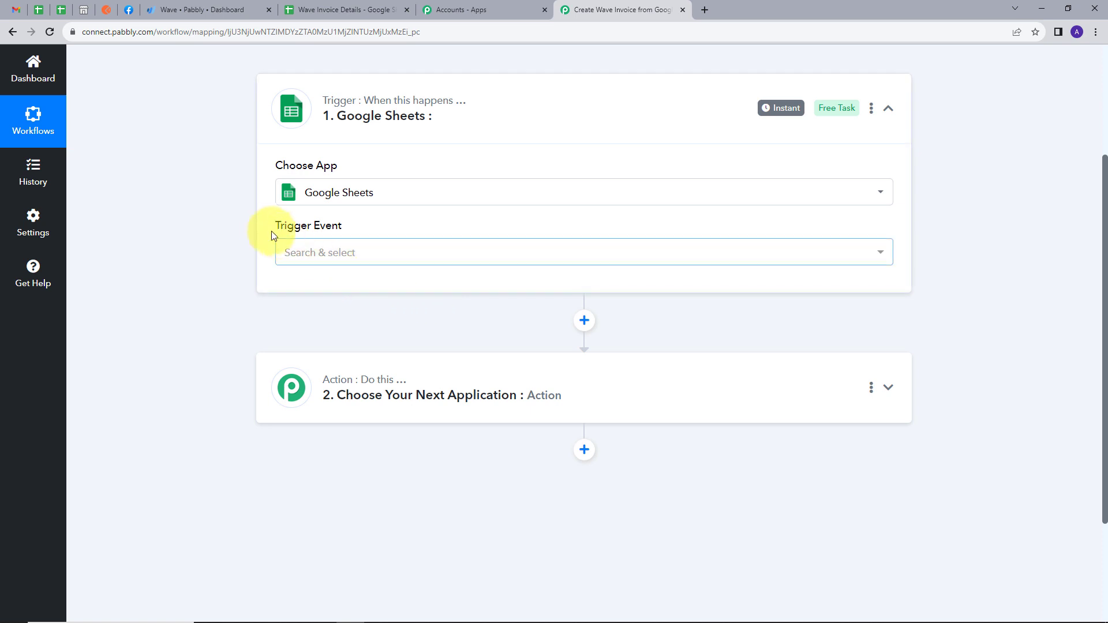
click(459, 252)
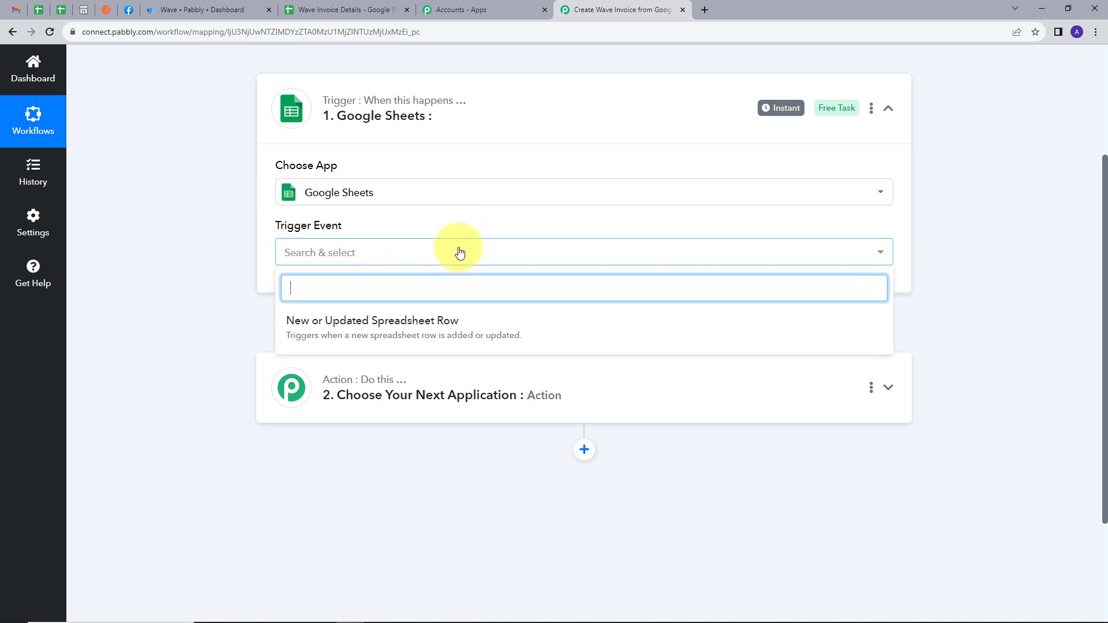
- Set the trigger to New or Updated Spreadsheet Row, copy its webhook URL, and await a response
click(345, 335)
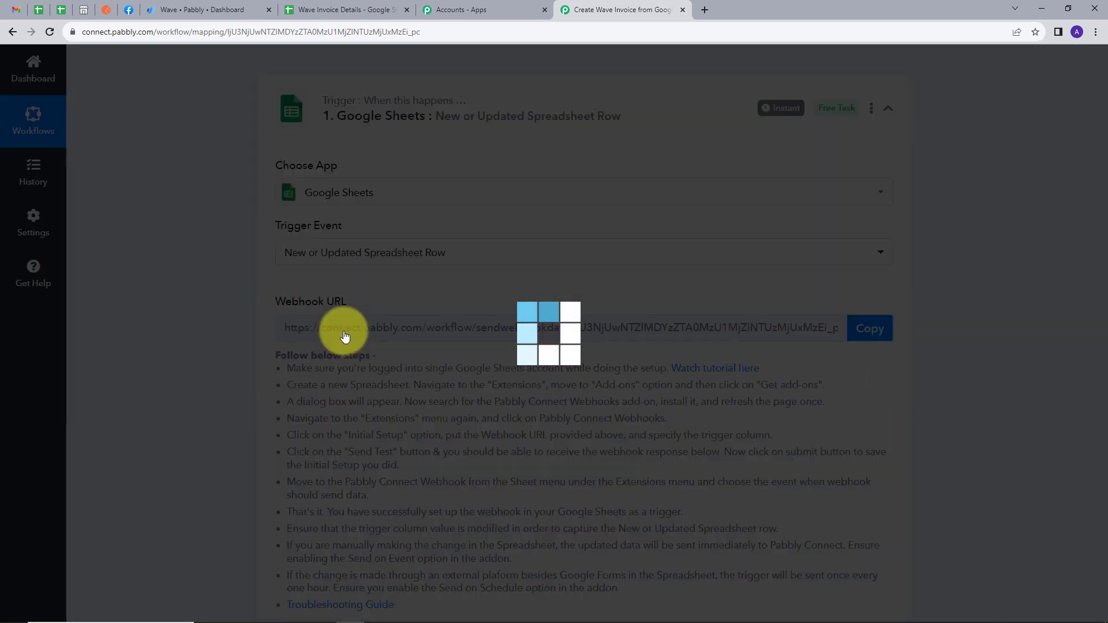
scroll(434, 286, down, 1)
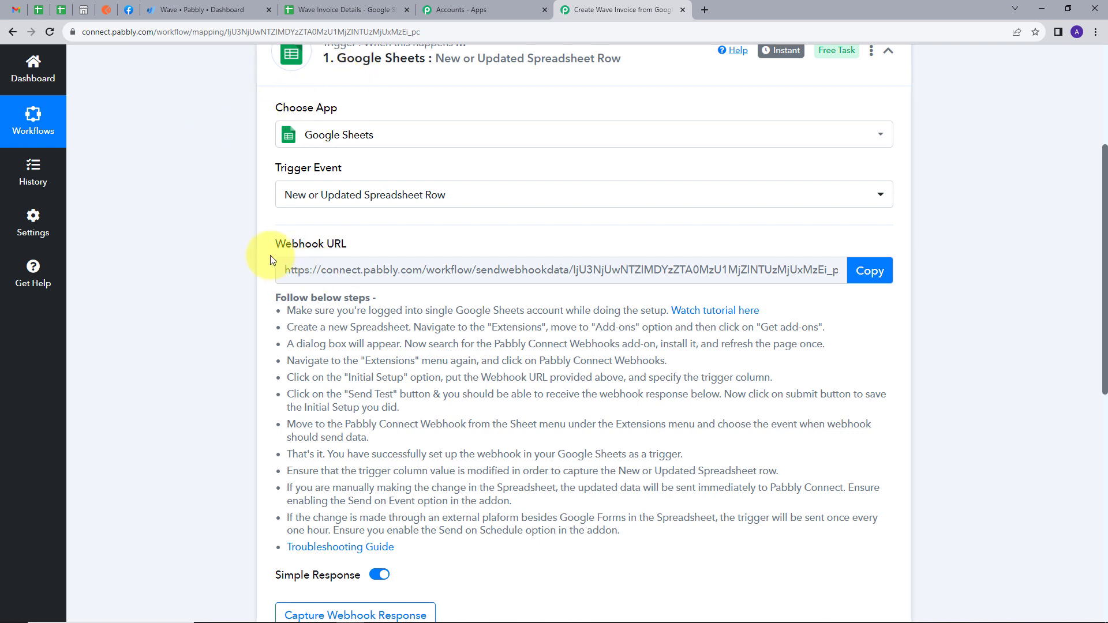
drag(267, 244, 375, 244)
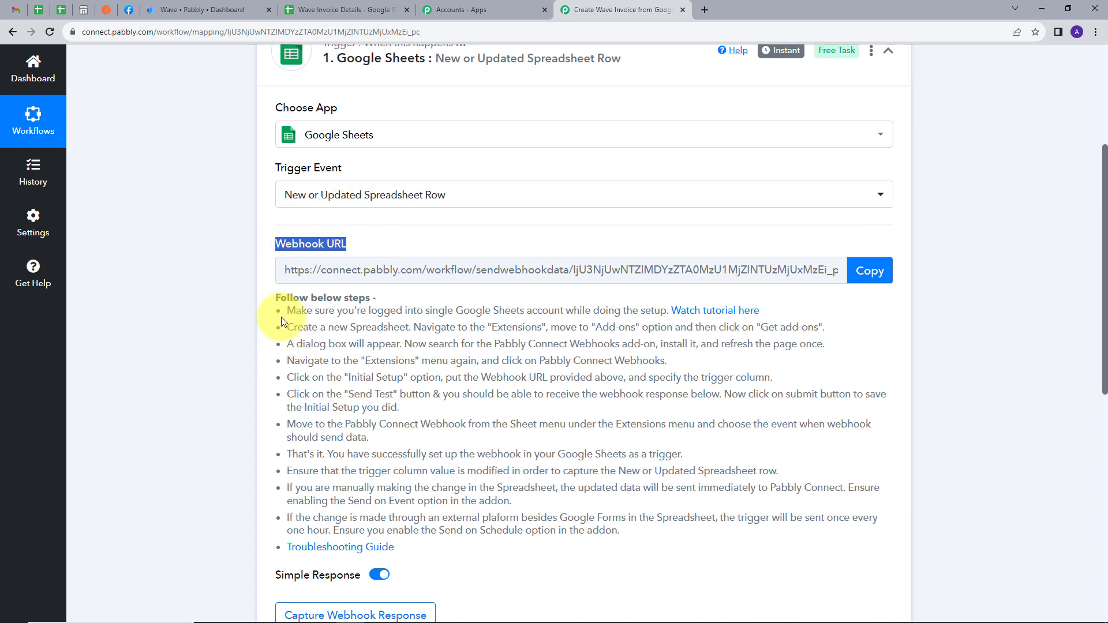
drag(282, 315, 727, 528)
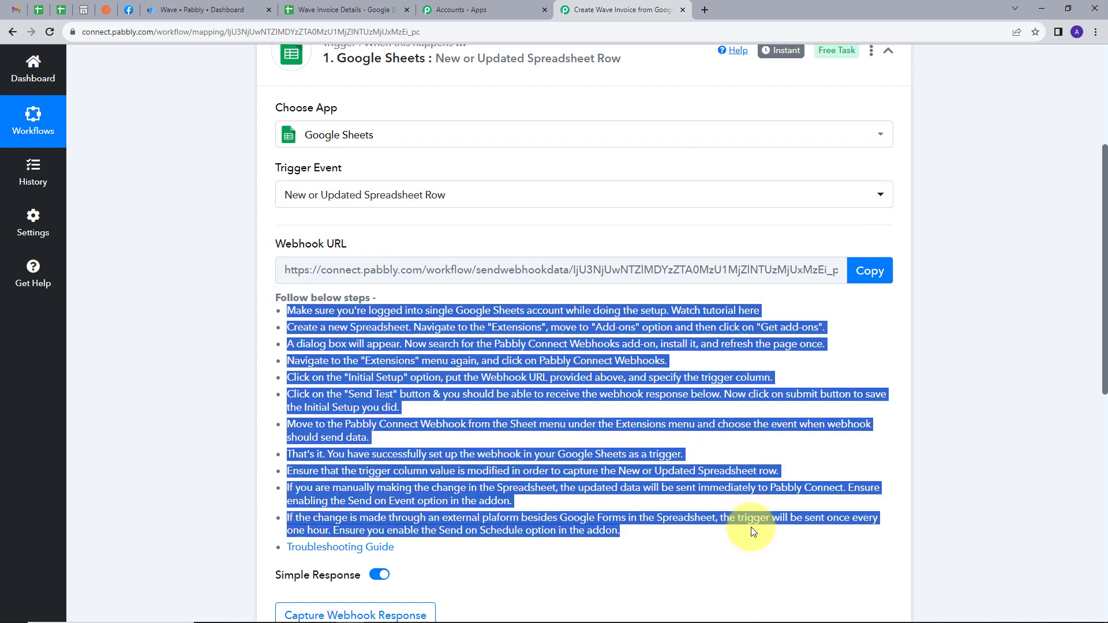
click(870, 273)
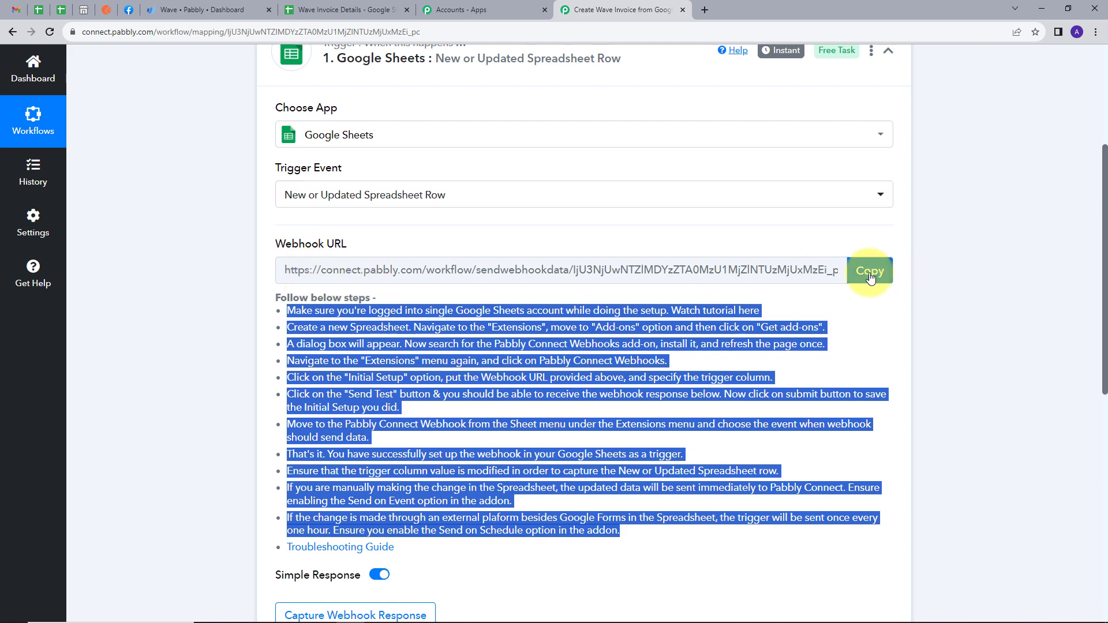
click(870, 273)
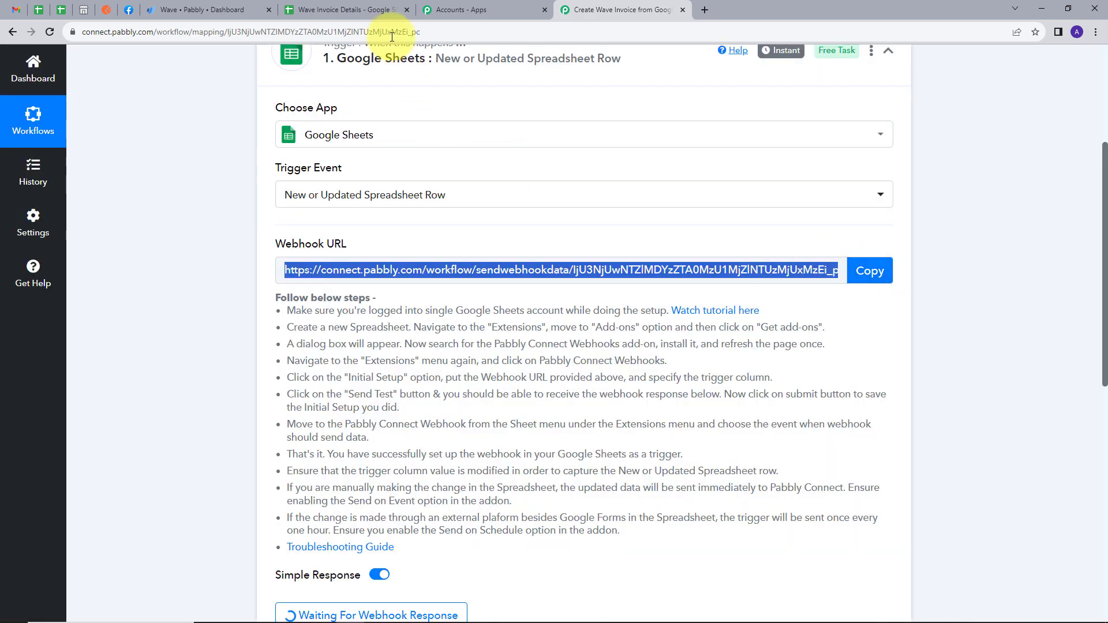
- Confirm the Pabbly Connect Webhooks add-on is installed in the sheet and show its options
click(358, 11)
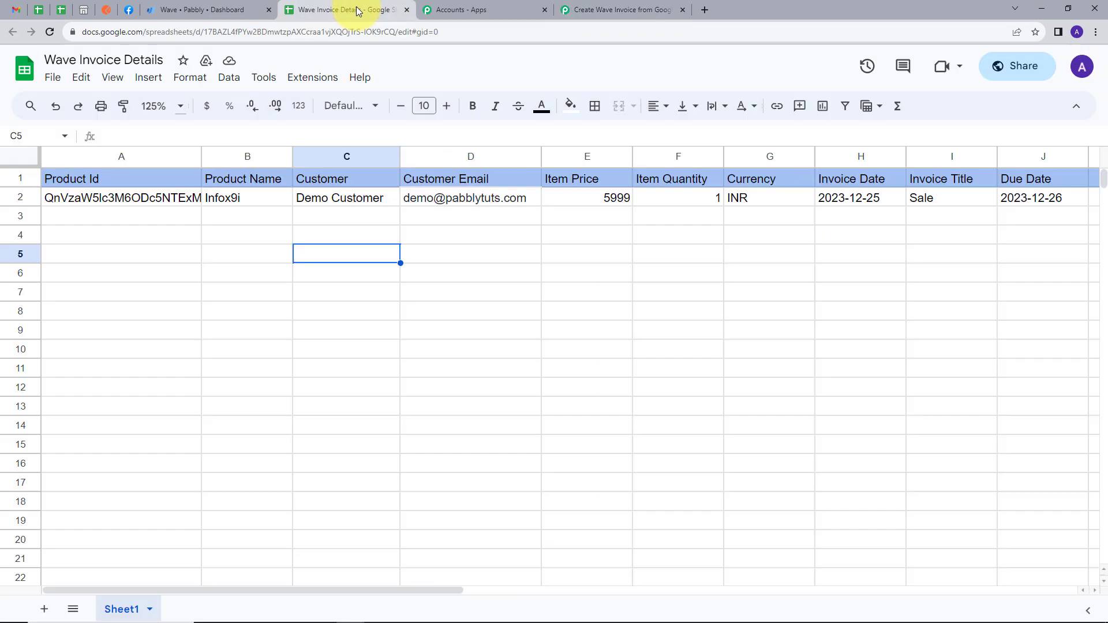
click(309, 82)
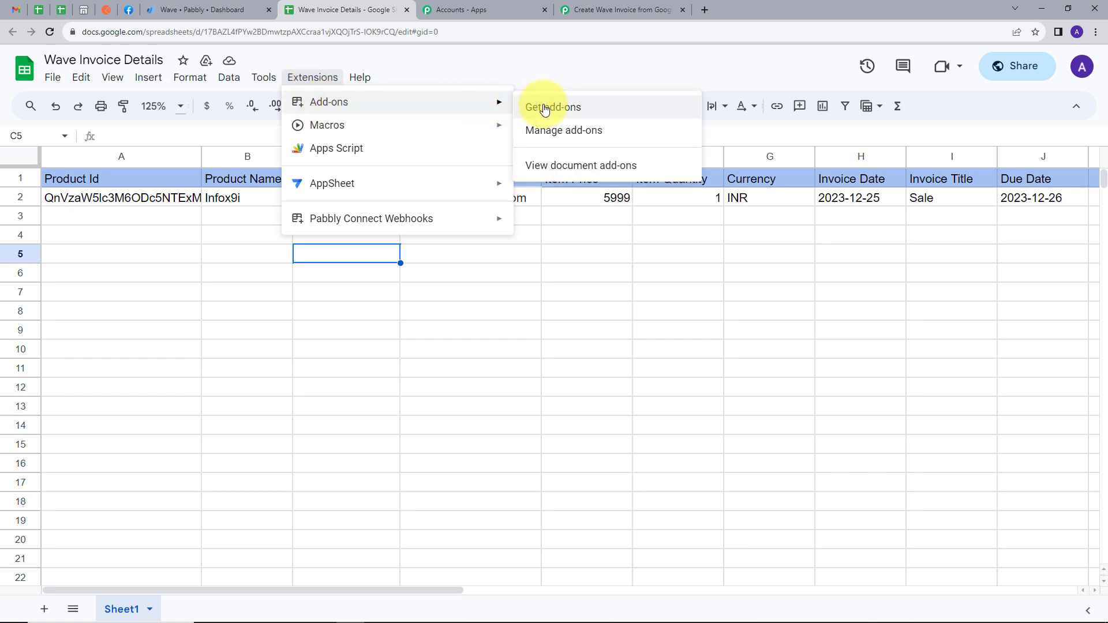
click(564, 114)
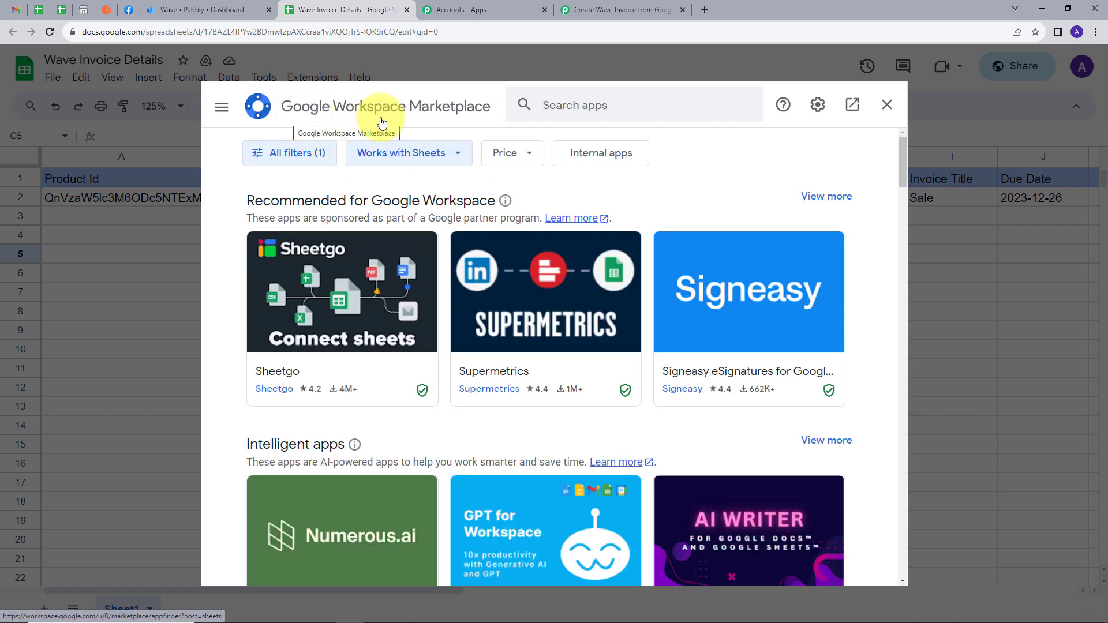
click(567, 98)
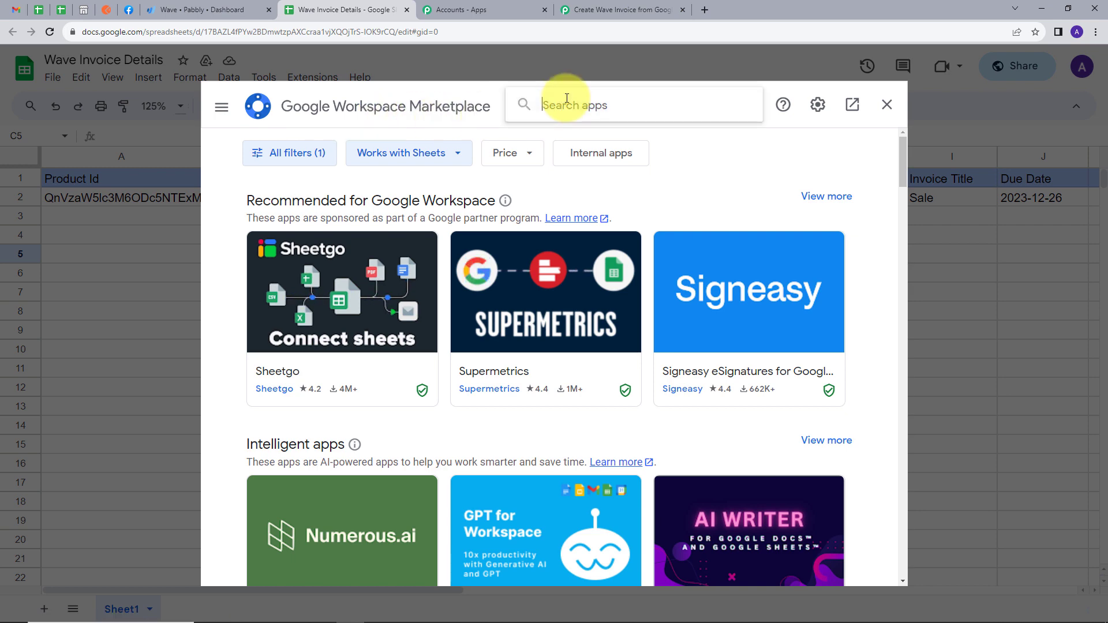
text(pabb)
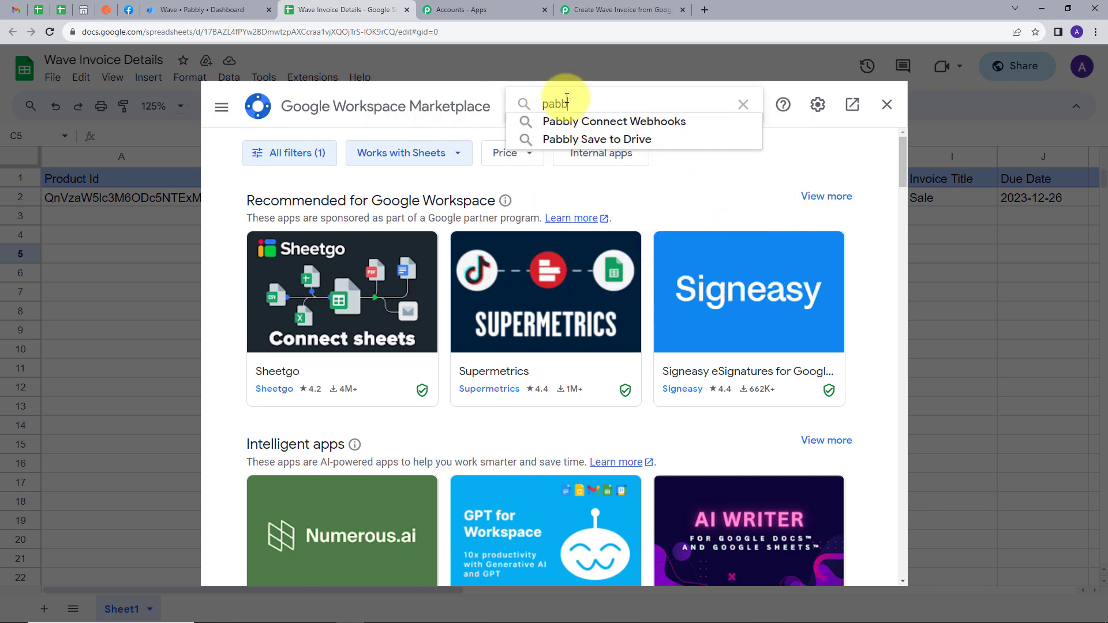
click(578, 121)
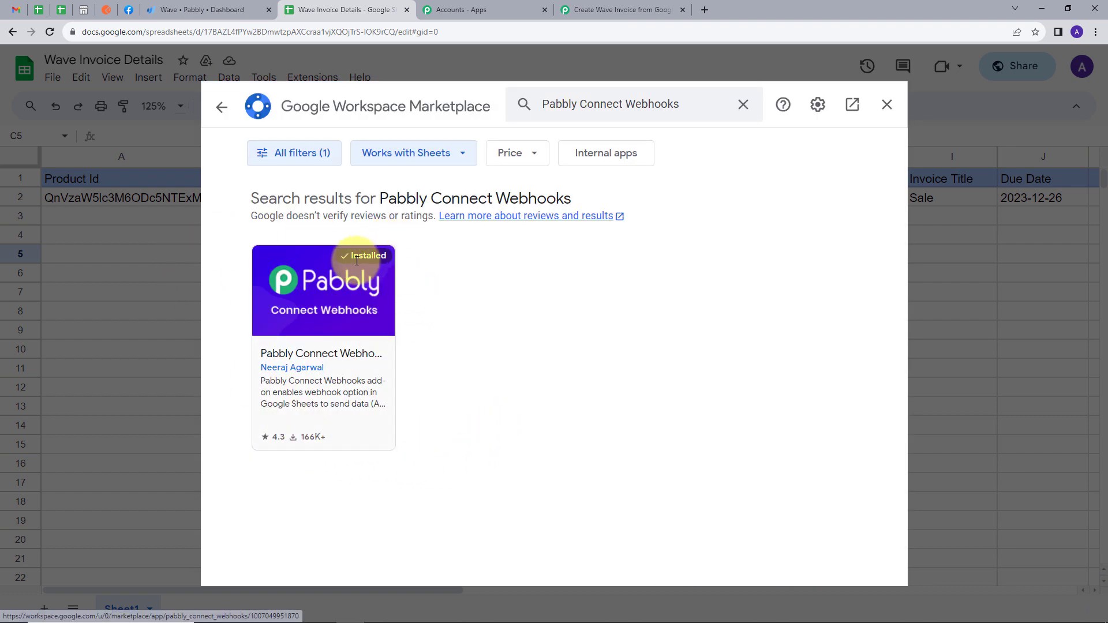
click(887, 105)
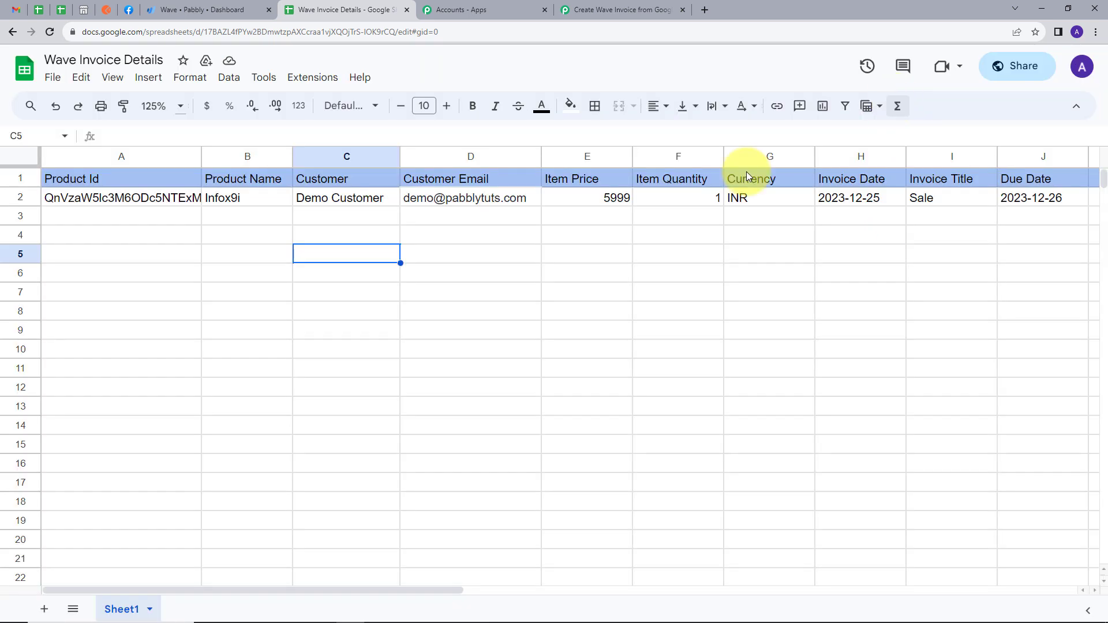
click(316, 84)
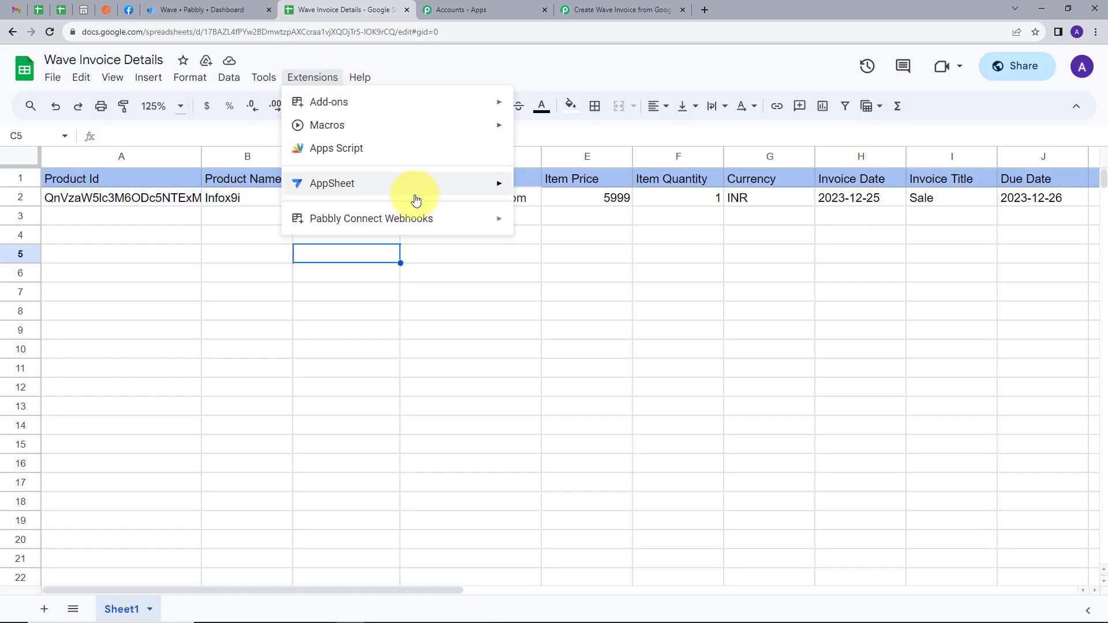
mouse_move(330, 229)
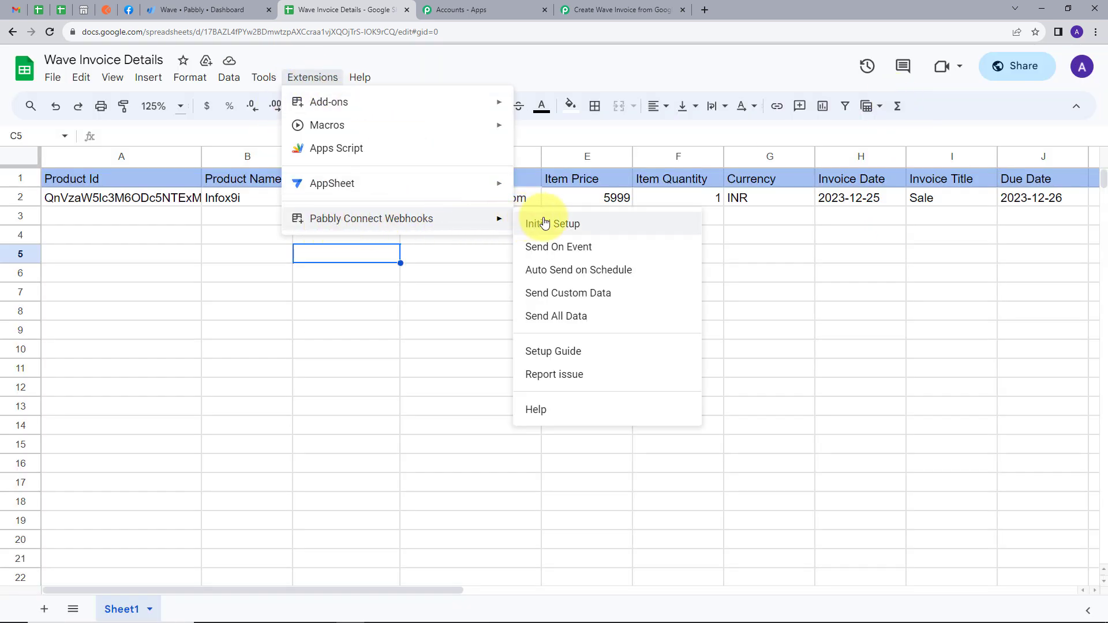
- Configure Sheet1's webhook with the copied URL and trigger column J, test-send, and submit
click(581, 231)
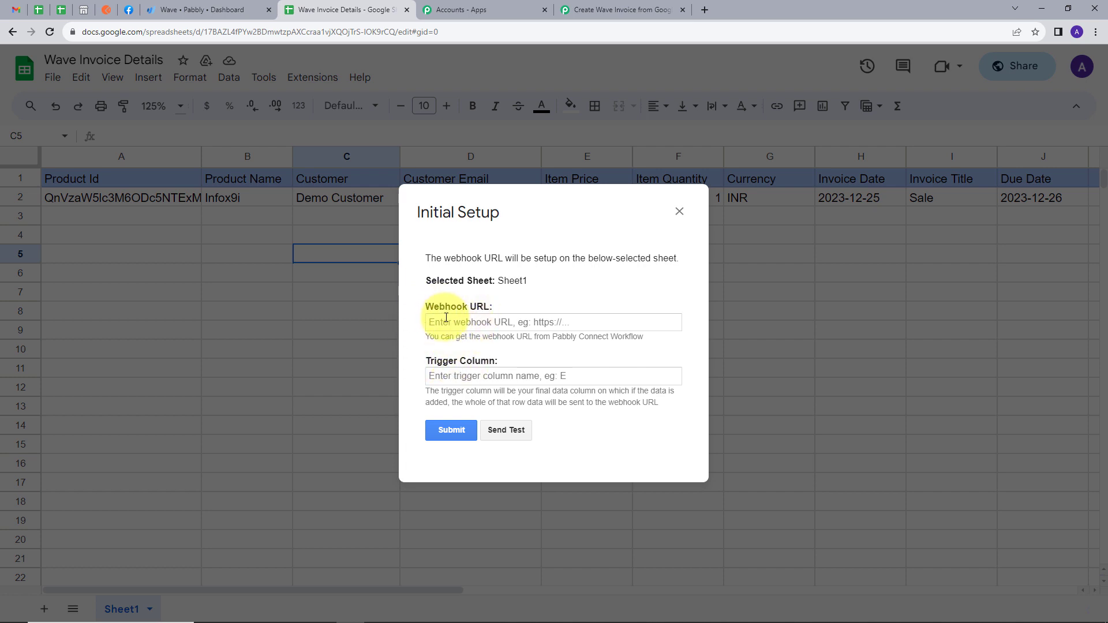
click(446, 322)
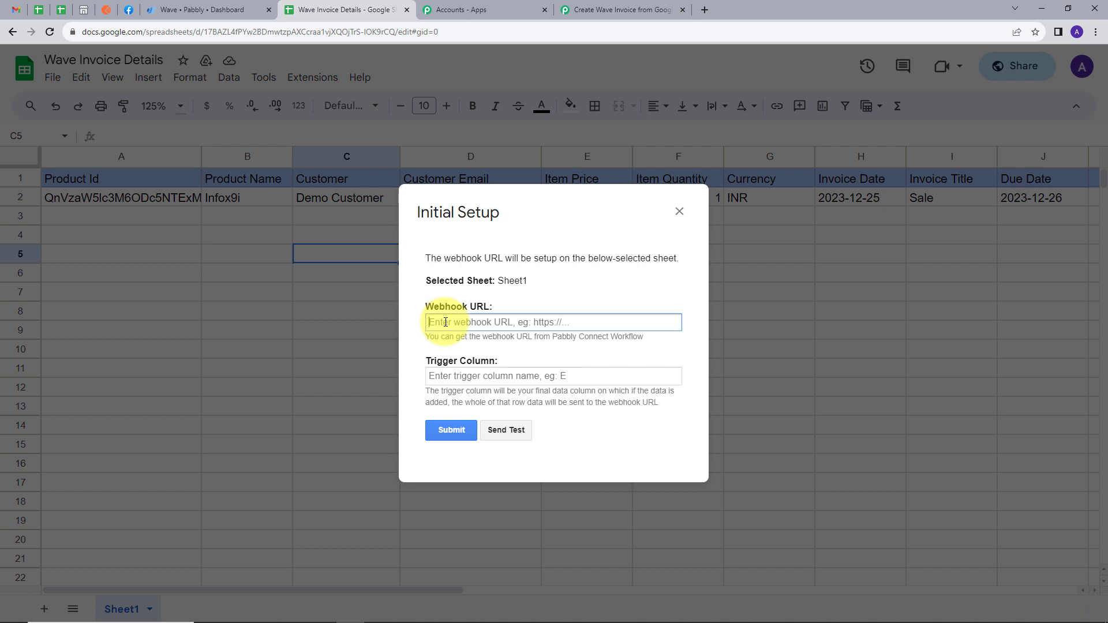
key(ctrl+v)
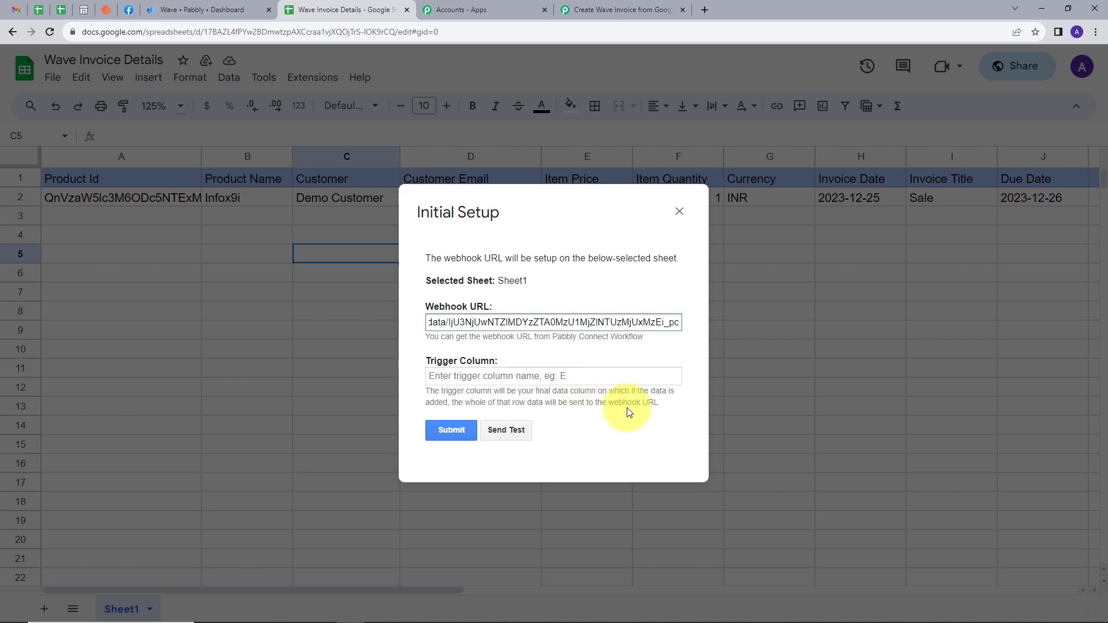
click(457, 375)
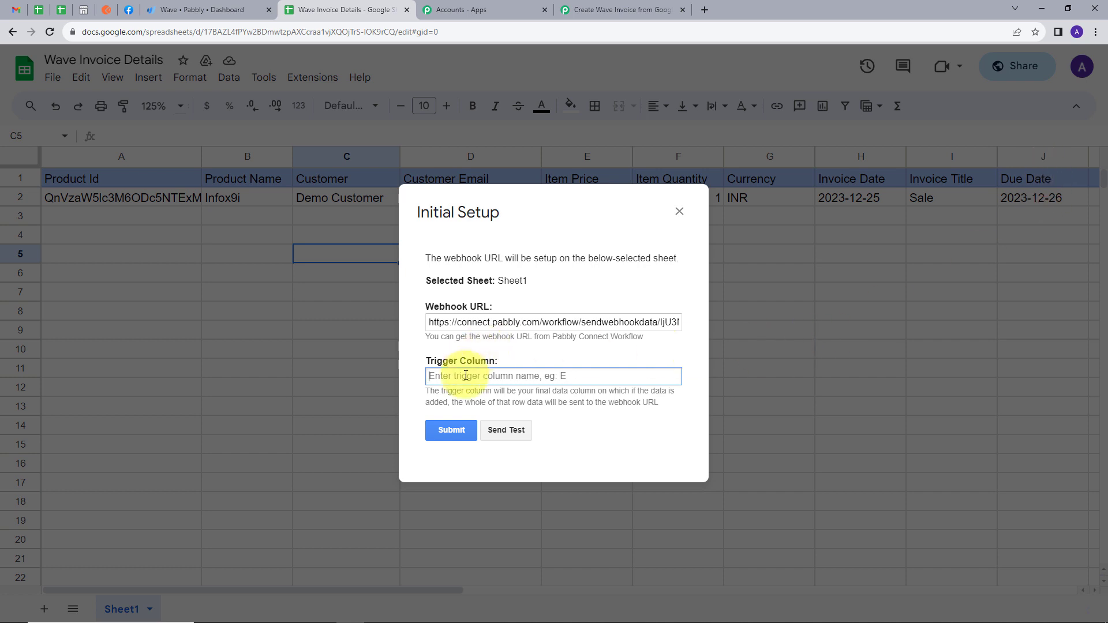
text(J)
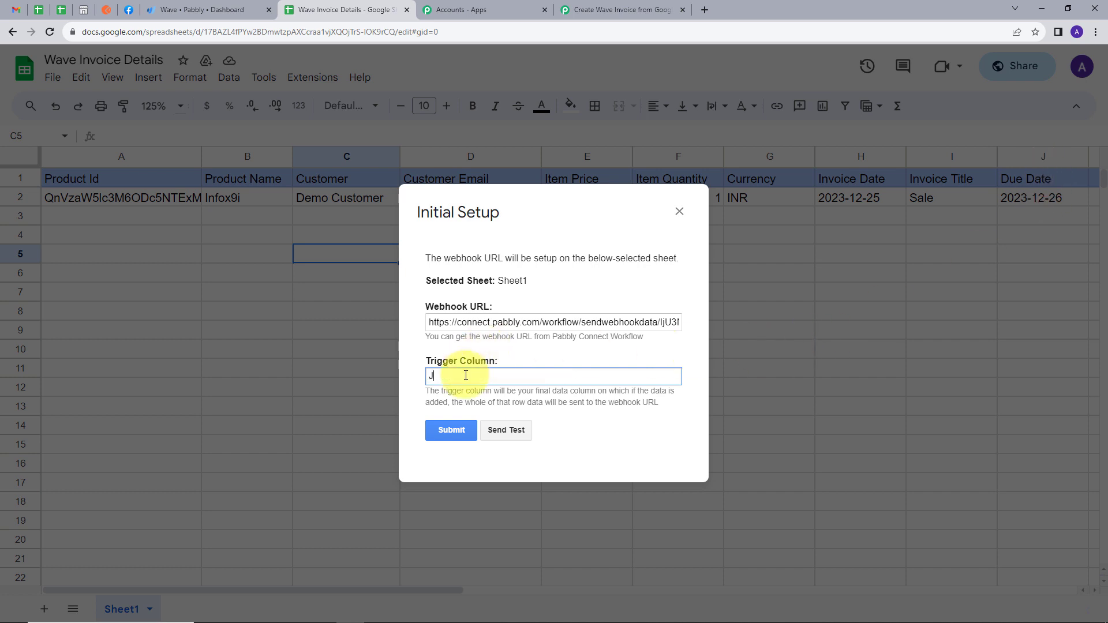
click(506, 433)
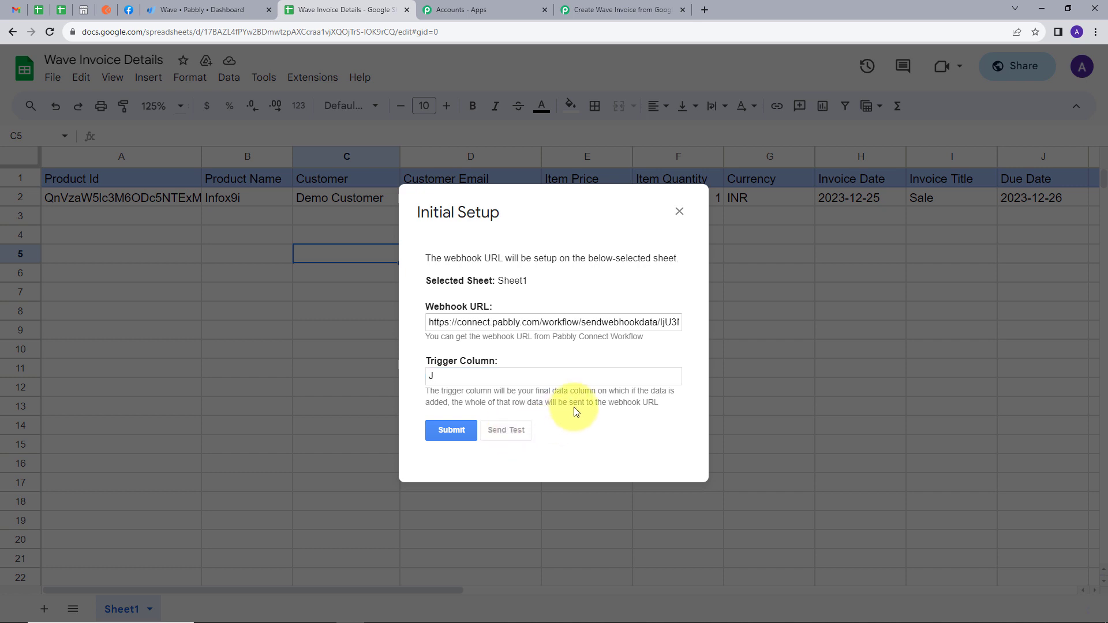
scroll(572, 439, down, 2)
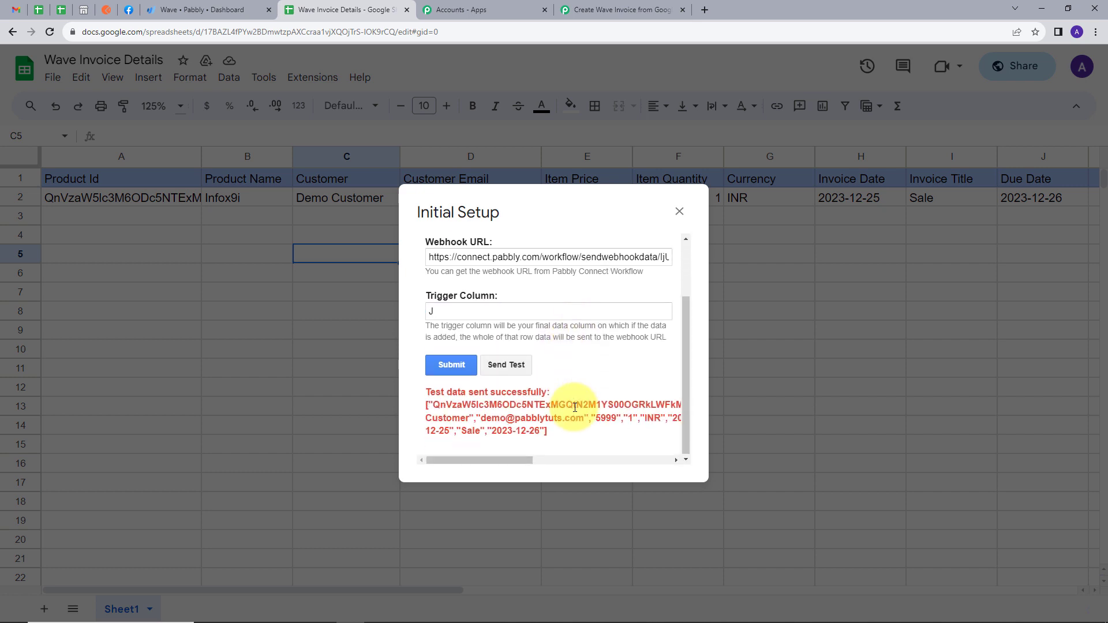
click(451, 368)
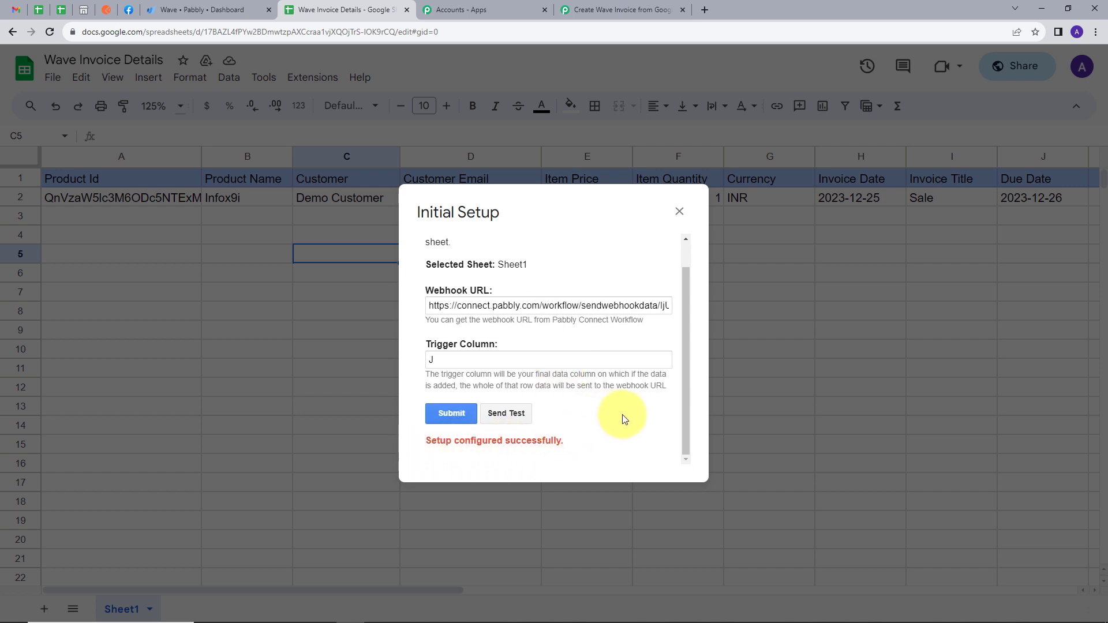
click(679, 212)
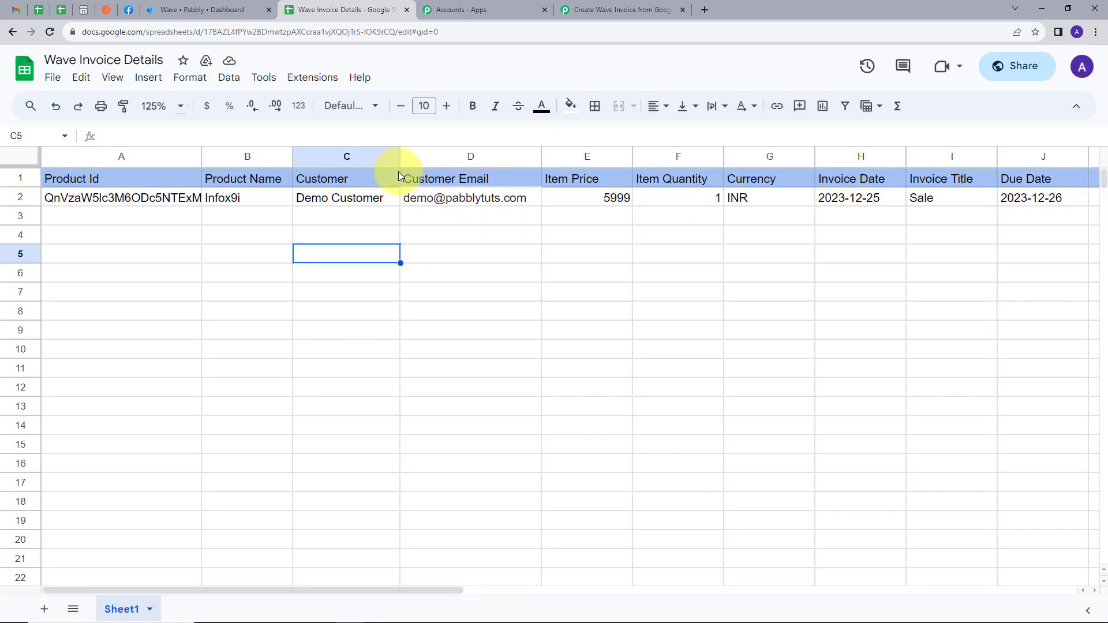
- Enable Send On Event for row edits, then return to the Pabbly Connect workflow
click(306, 85)
mouse_move(339, 222)
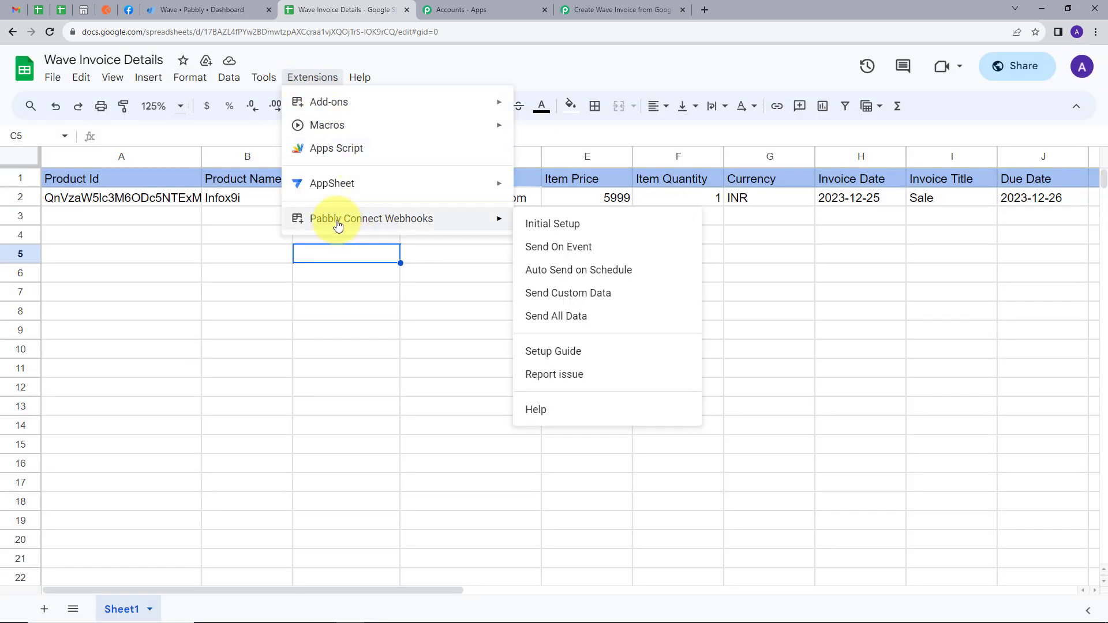
click(536, 248)
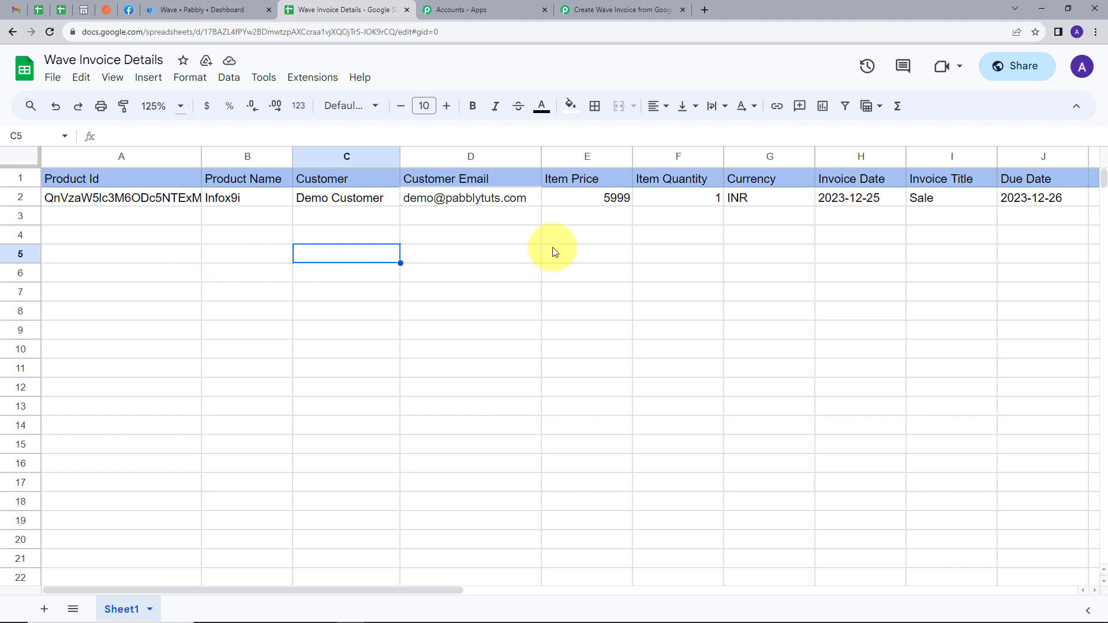
click(594, 12)
- Review the captured TriggerColumn J, spreadsheet name, Product Name and Product Id values
scroll(491, 275, down, 6)
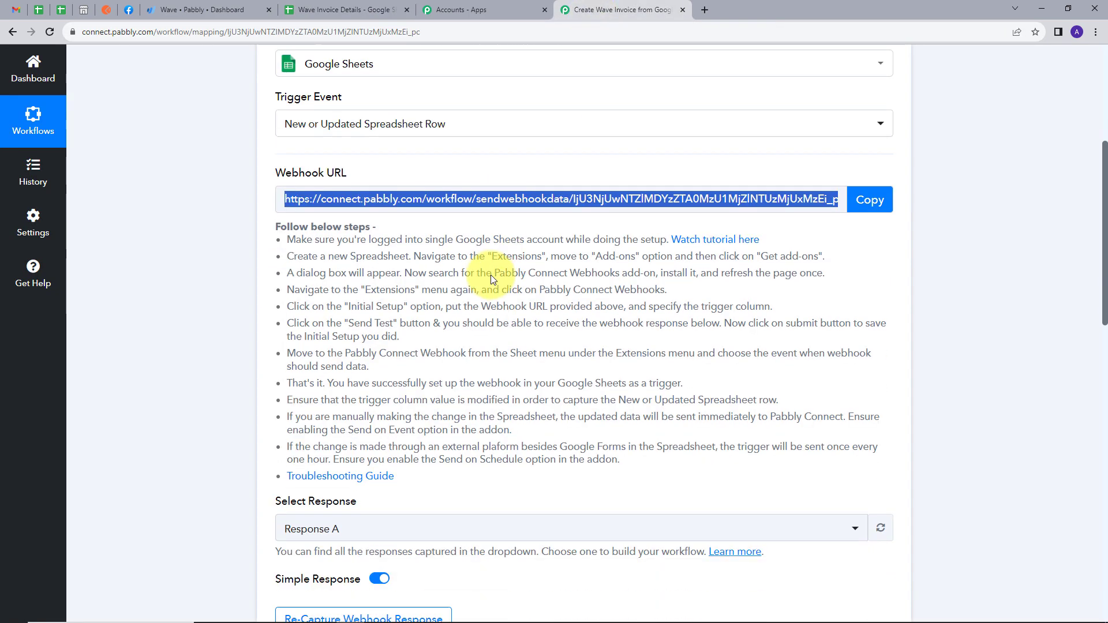
scroll(569, 326, down, 3)
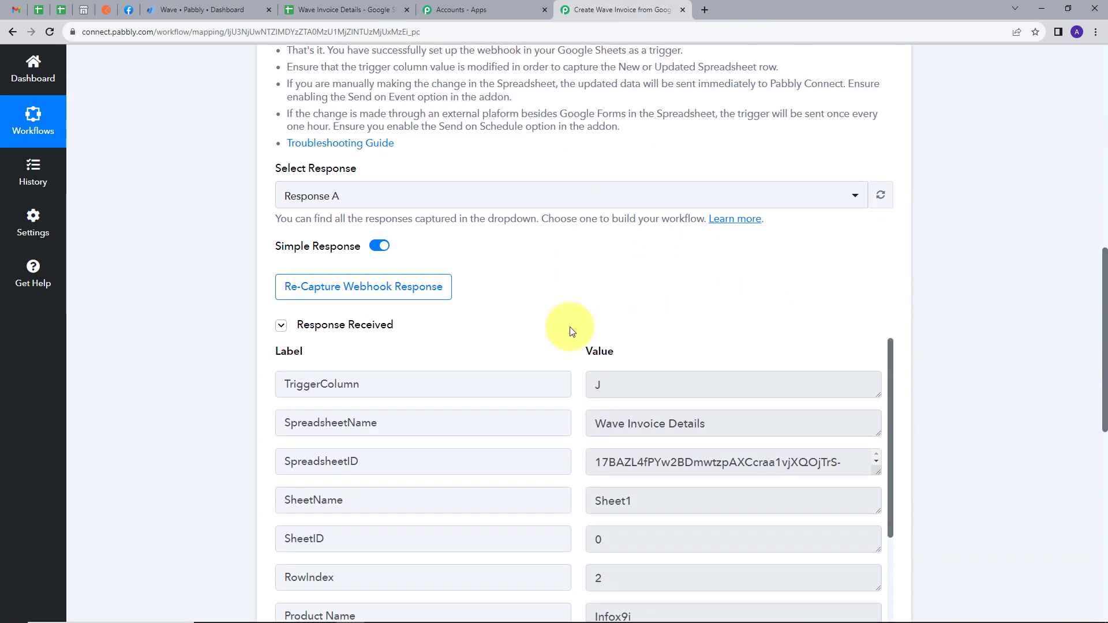
click(630, 274)
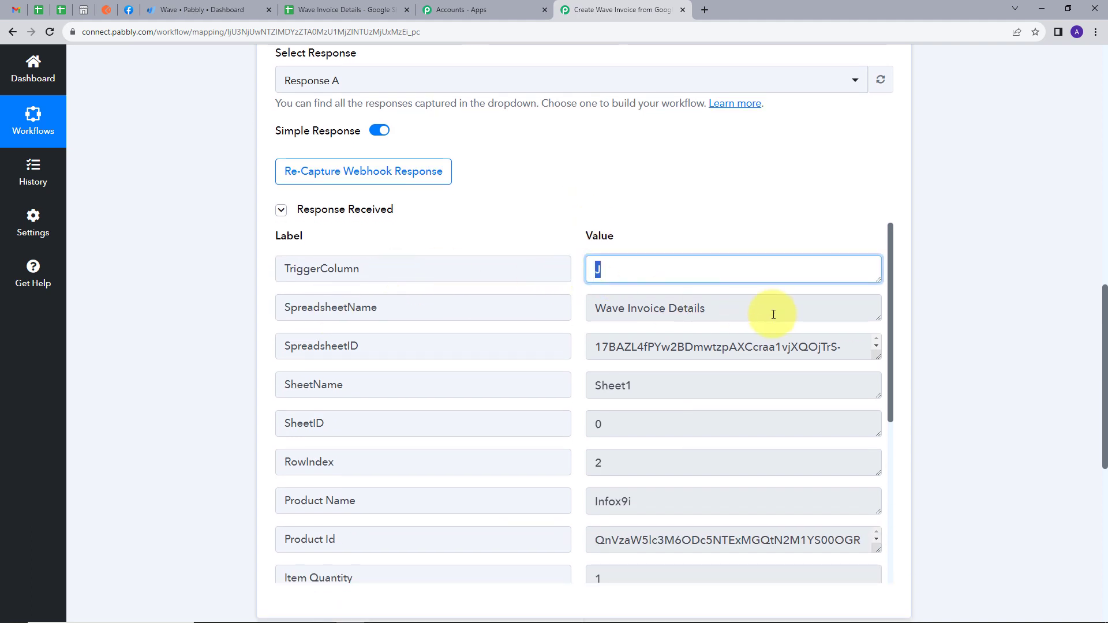
click(722, 309)
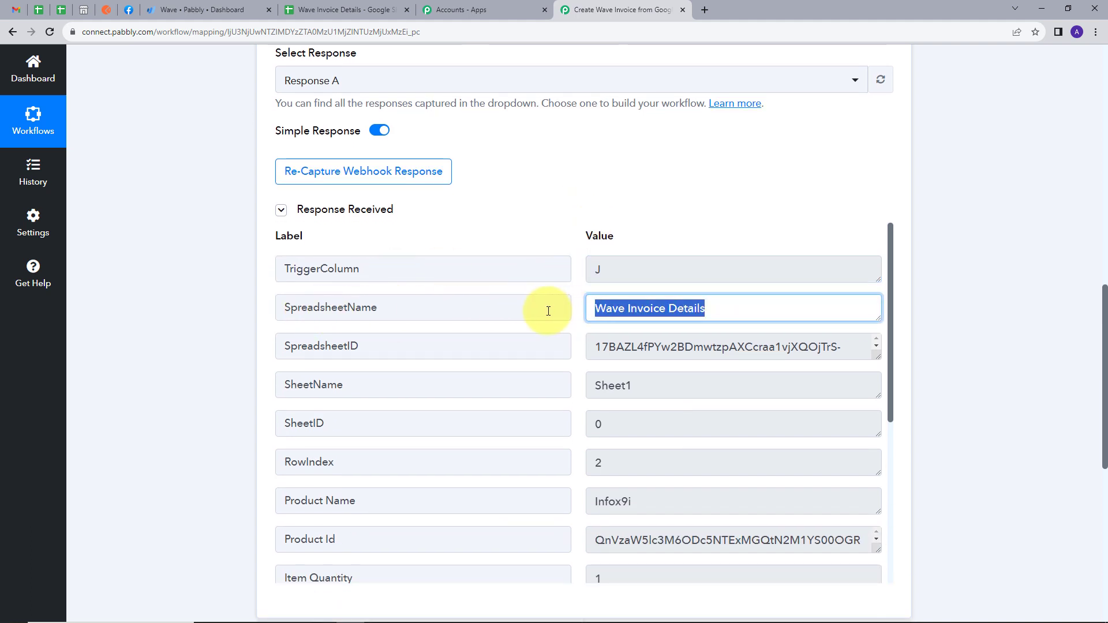
scroll(698, 319, down, 4)
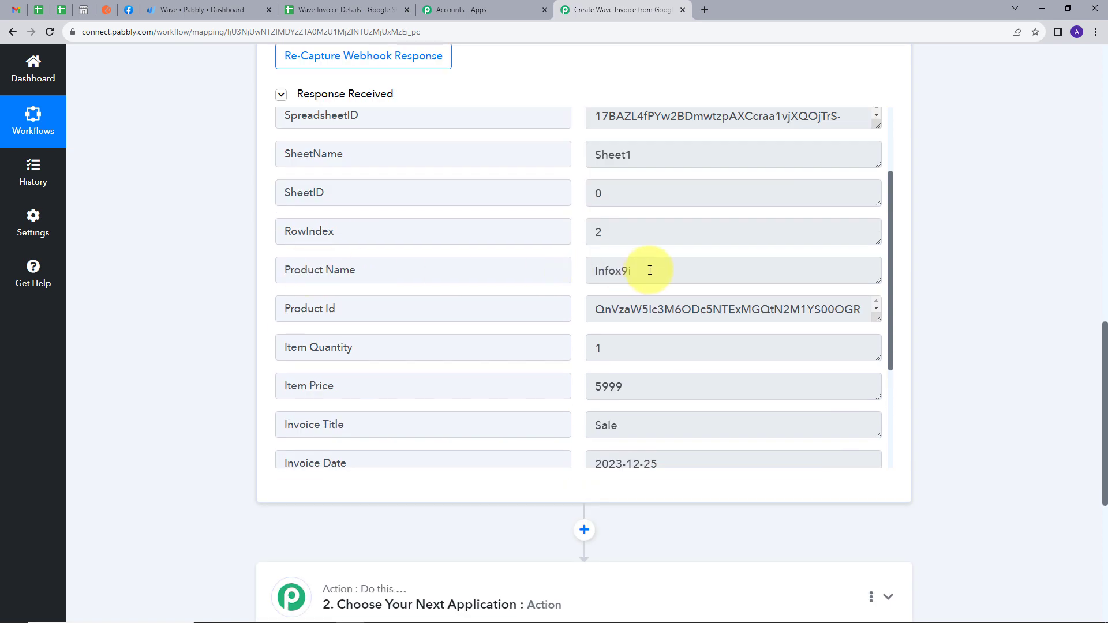
click(648, 270)
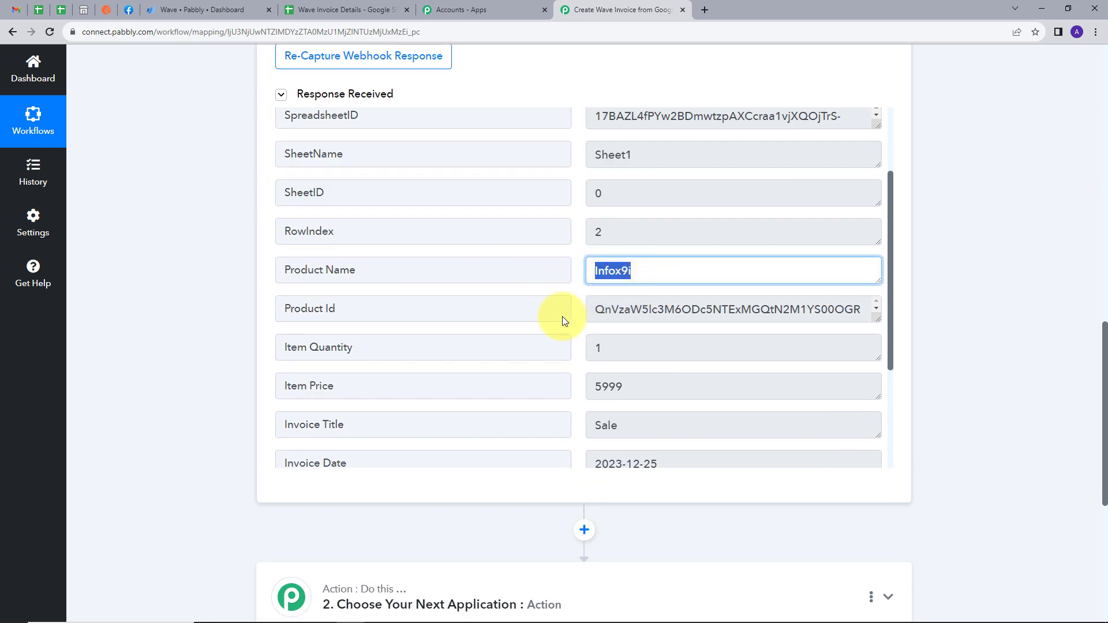
click(814, 307)
- Check the captured Item Quantity, Item Price, Invoice Title and customer email values
scroll(641, 317, down, 1)
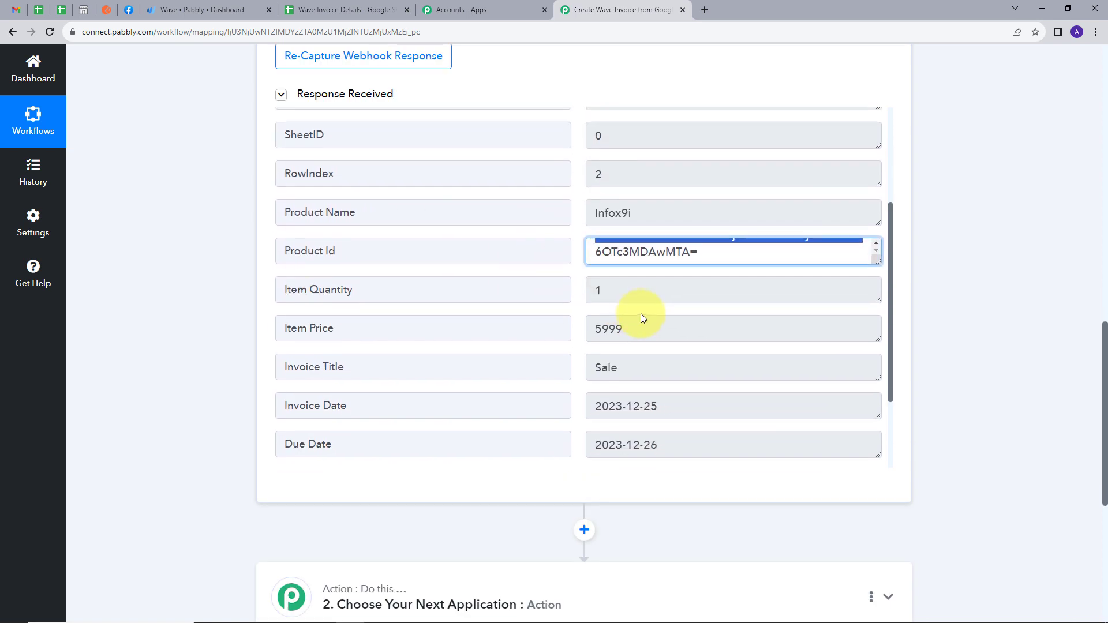
click(590, 292)
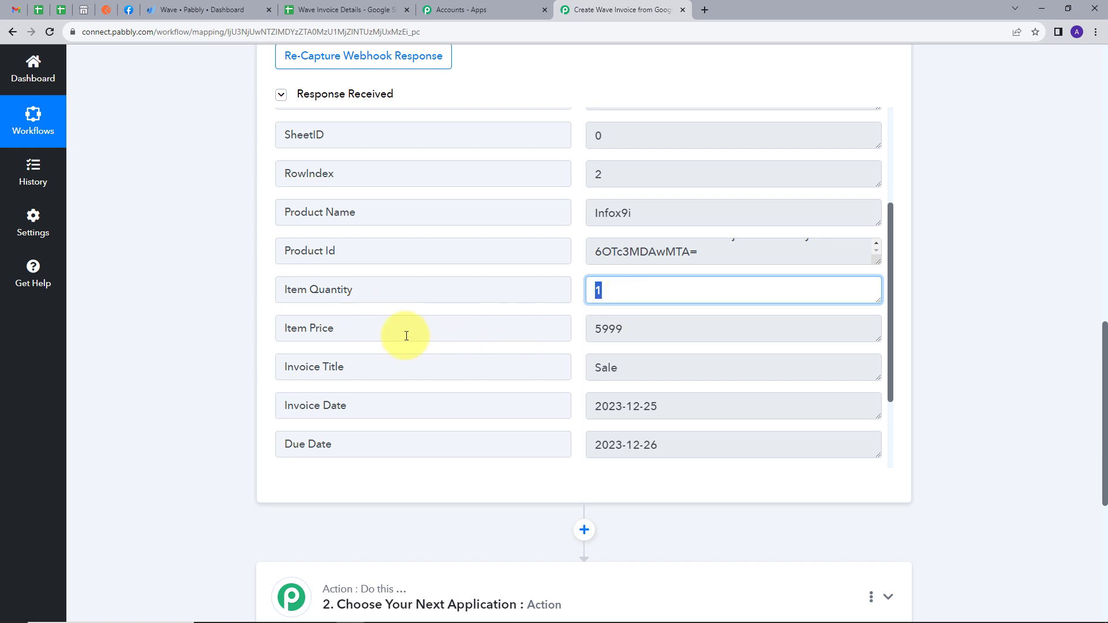
scroll(358, 300, down, 1)
click(680, 280)
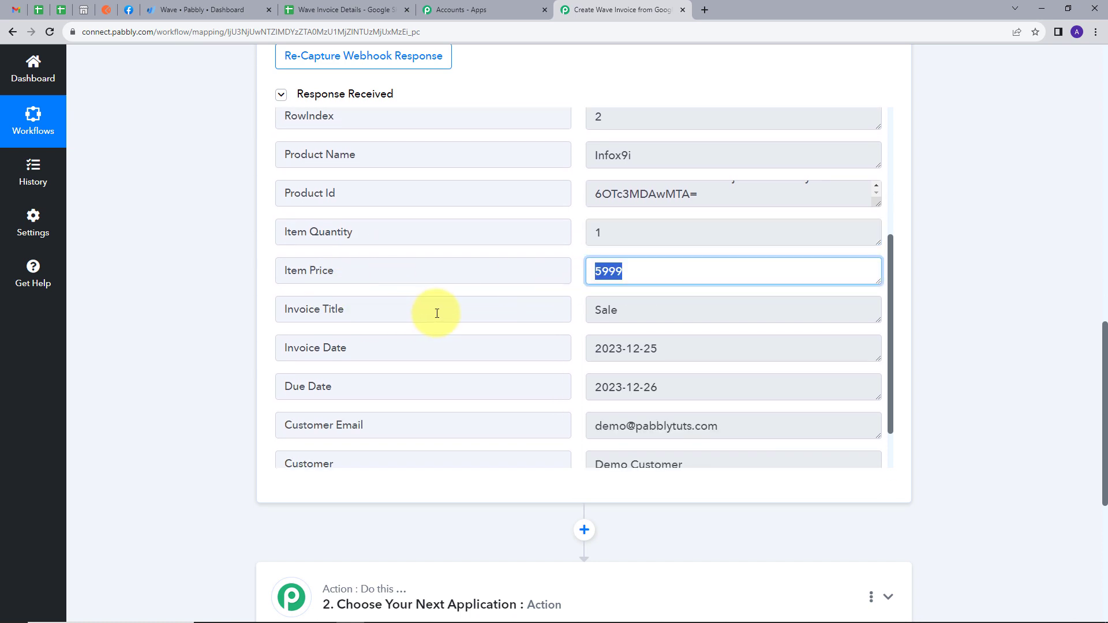
click(623, 314)
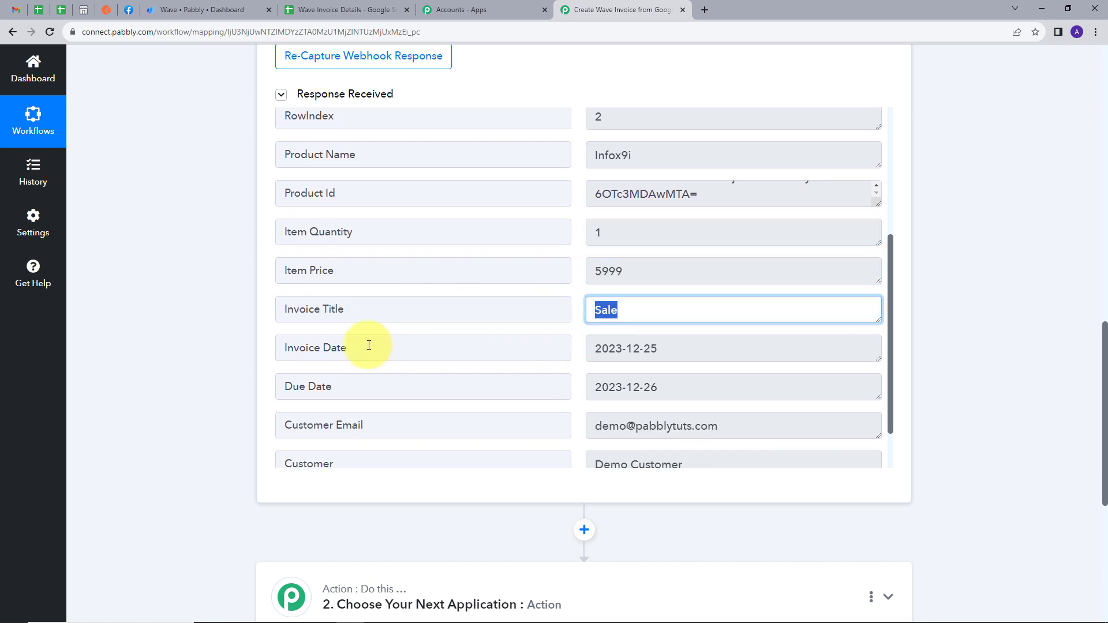
scroll(676, 375, down, 1)
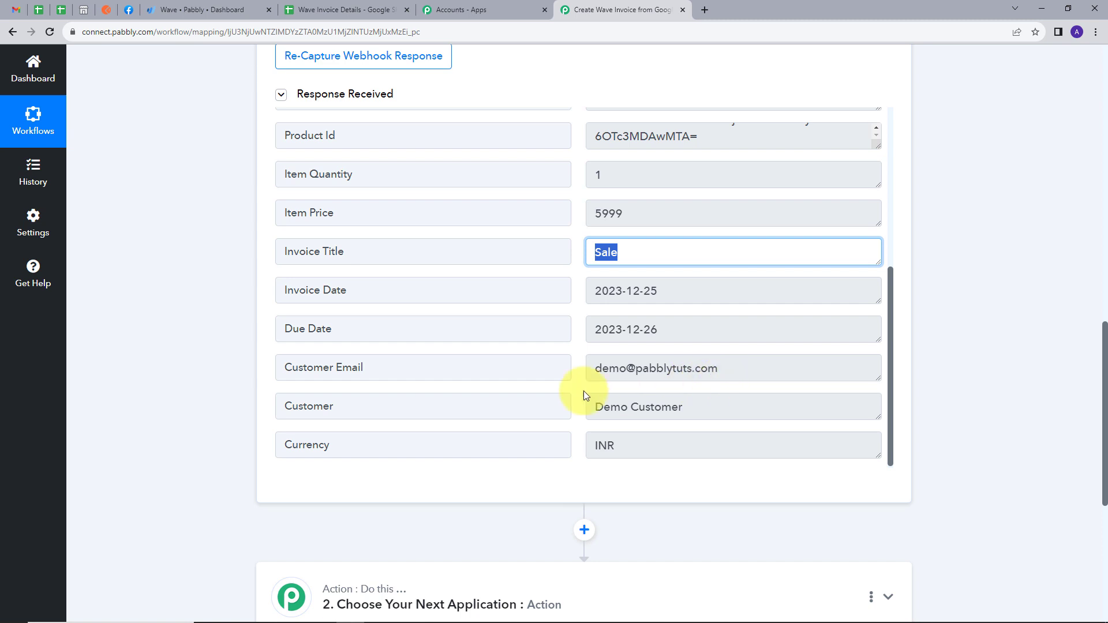
scroll(695, 414, down, 1)
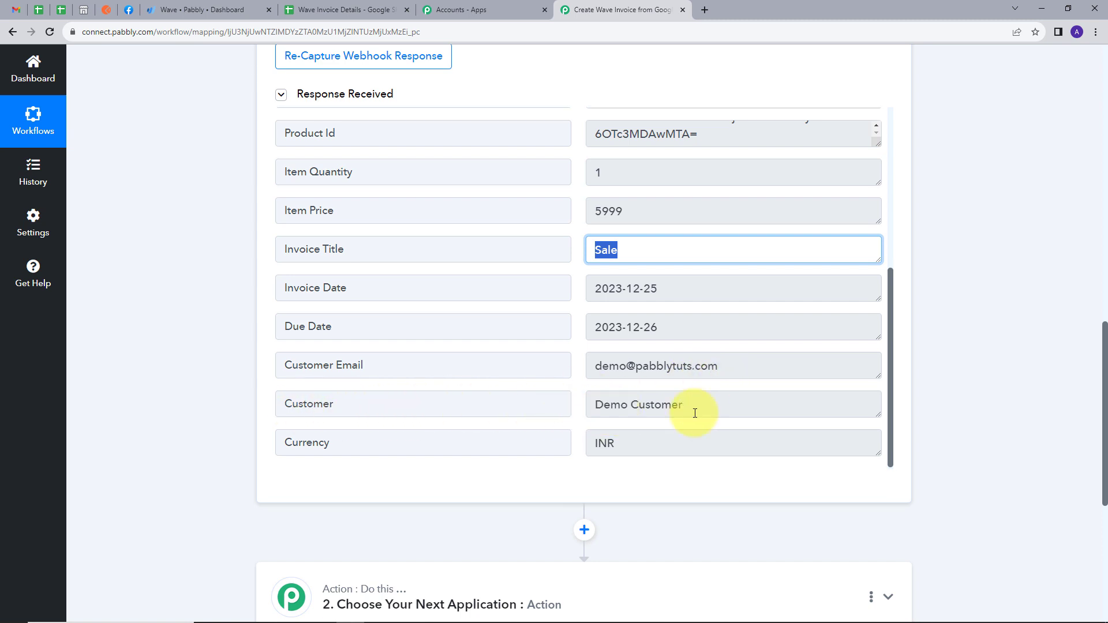
click(742, 370)
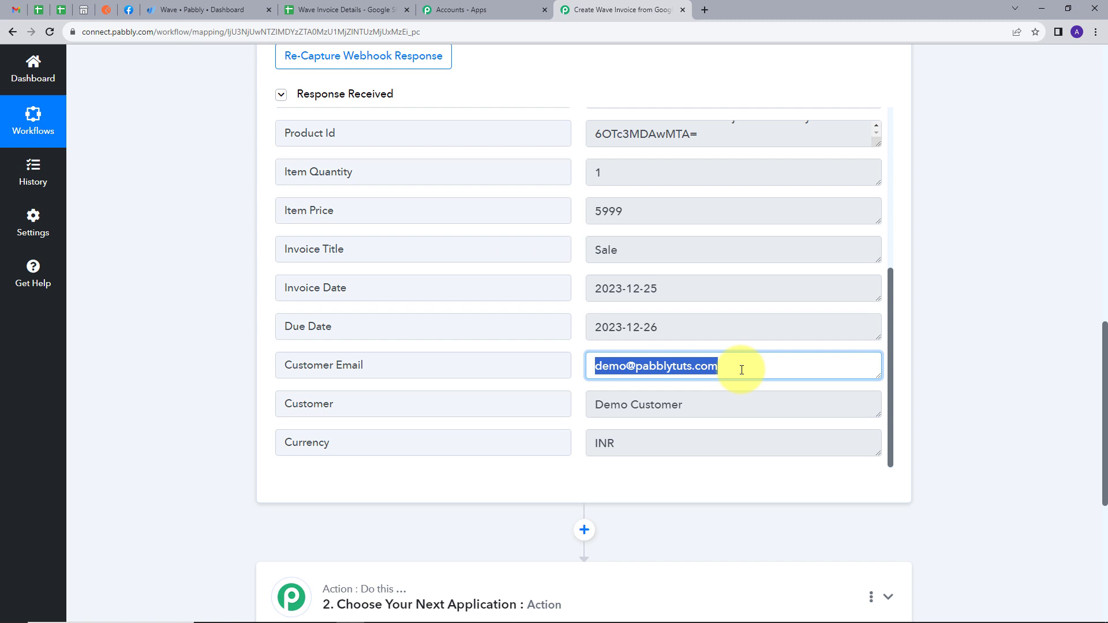
scroll(739, 367, down, 2)
- Choose Wave as the next action app by searching 'wave'
click(679, 462)
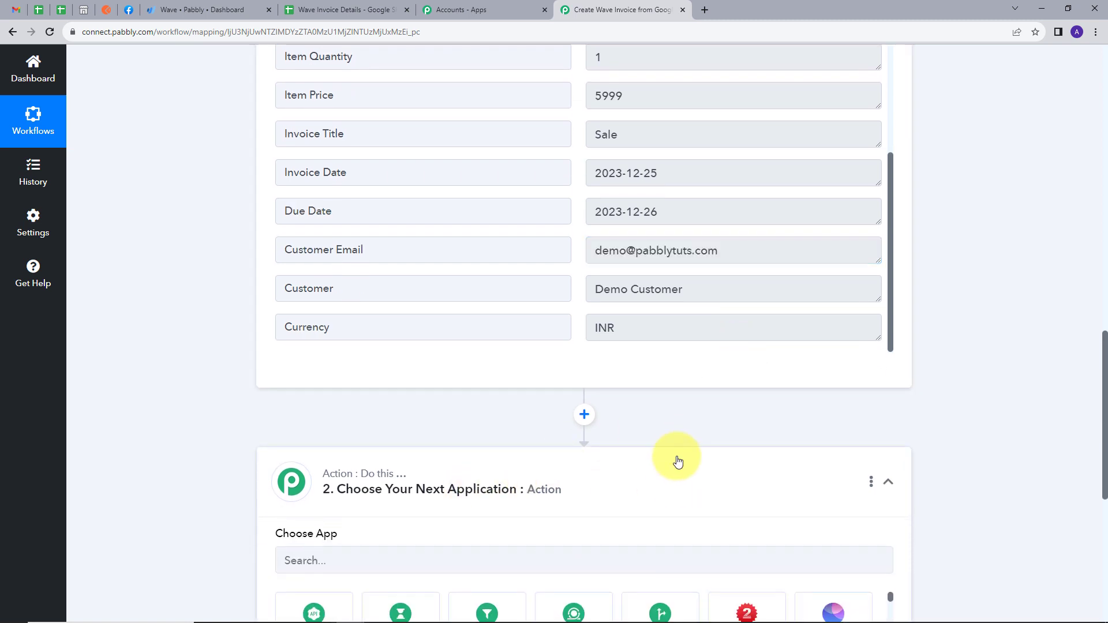
scroll(609, 411, down, 2)
click(370, 446)
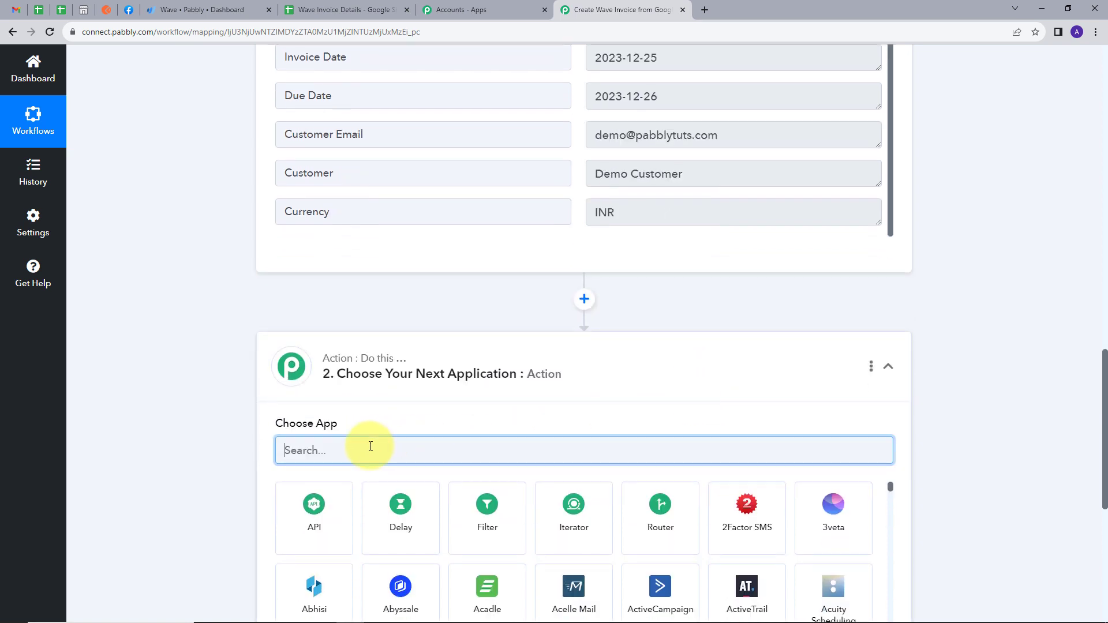
text(wave)
click(400, 513)
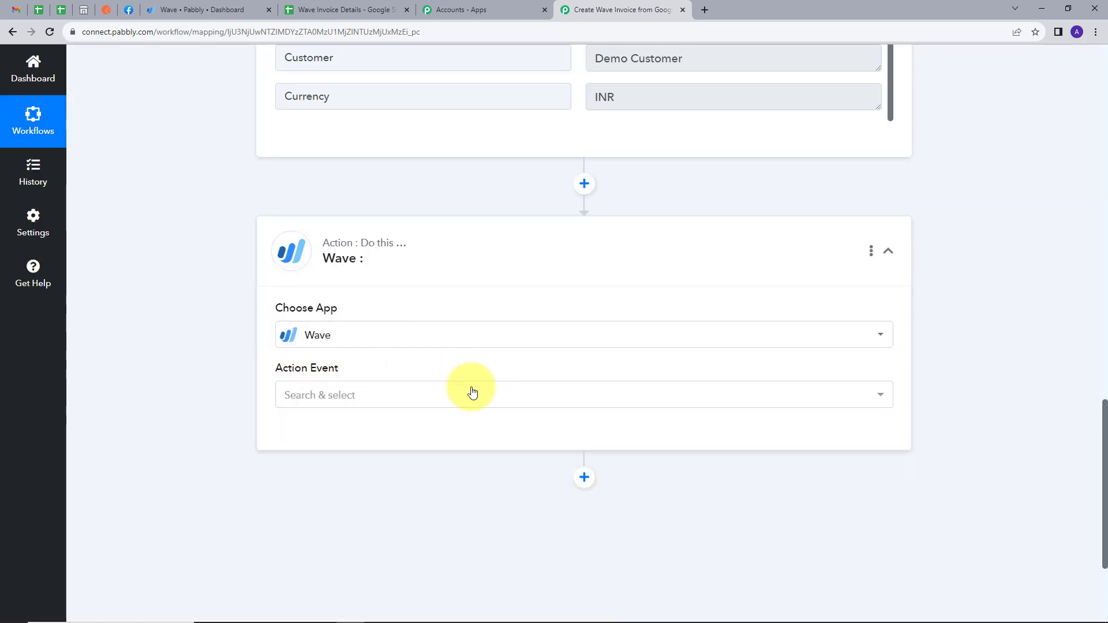
- Set the Wave action event to Get Customer by Email
click(428, 397)
scroll(416, 280, down, 1)
scroll(404, 289, down, 2)
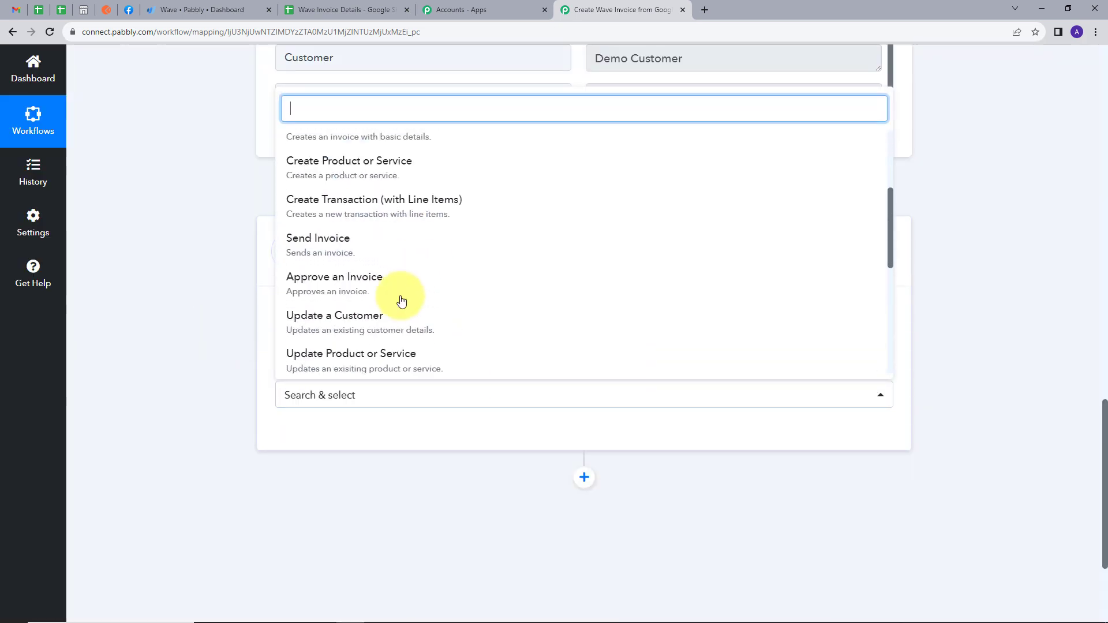
scroll(358, 314, down, 3)
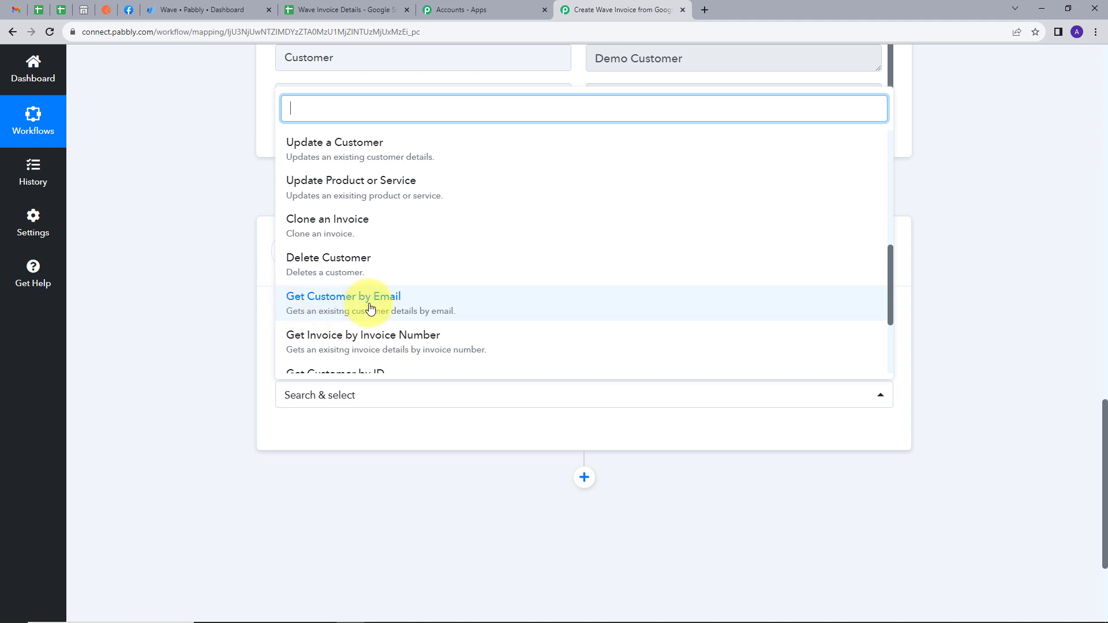
click(336, 309)
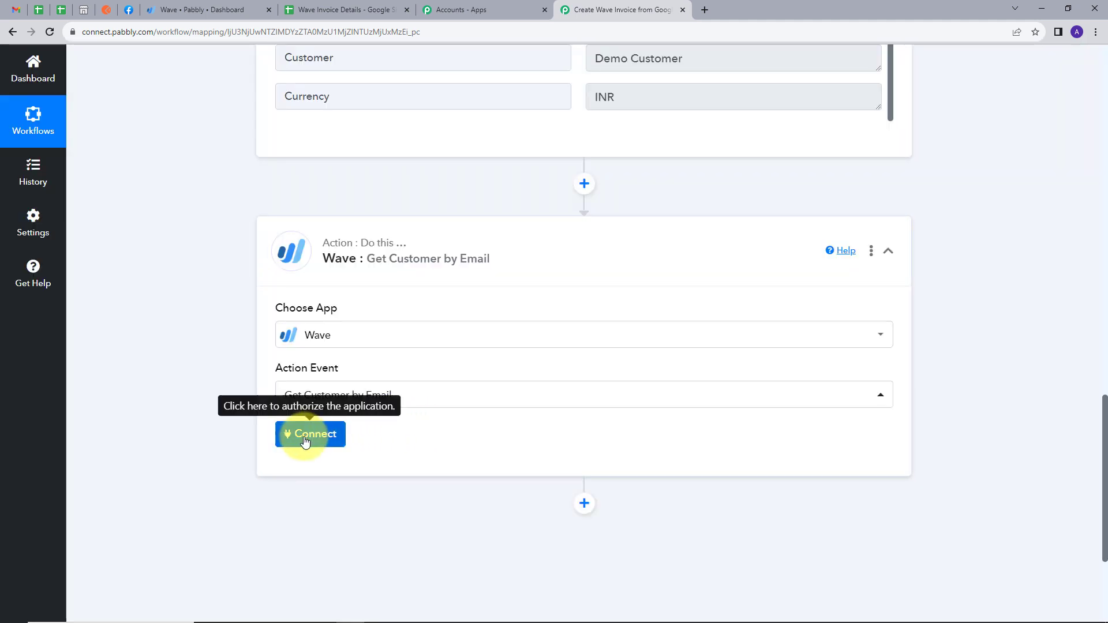
- Add a new Wave connection (Wave #4) and allow Pabbly Connect access in the Wave popup
click(305, 441)
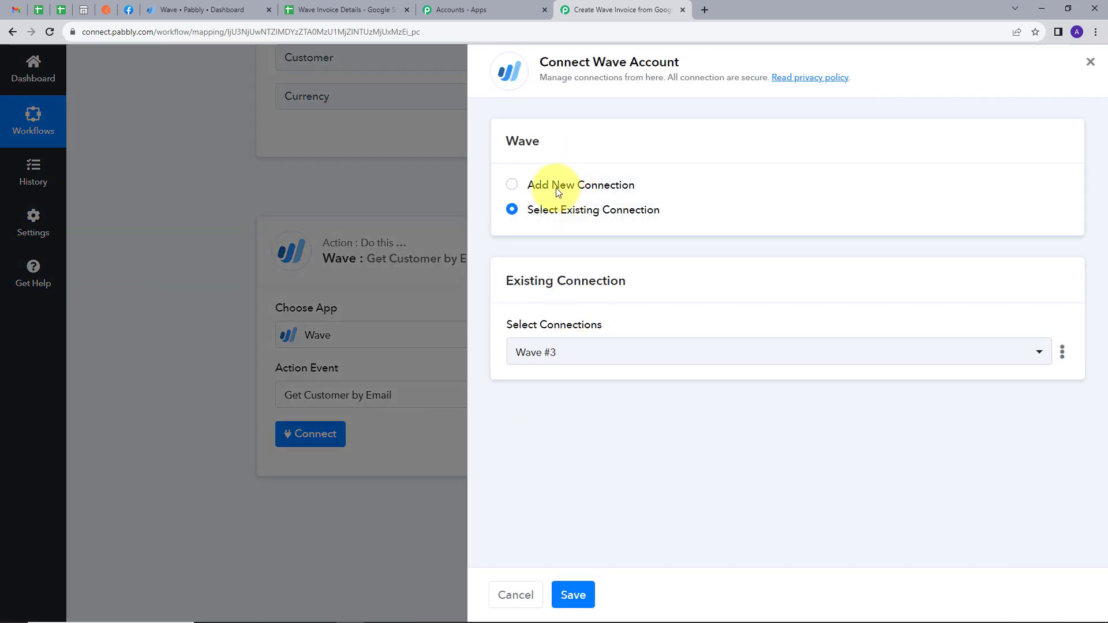
click(556, 188)
click(566, 347)
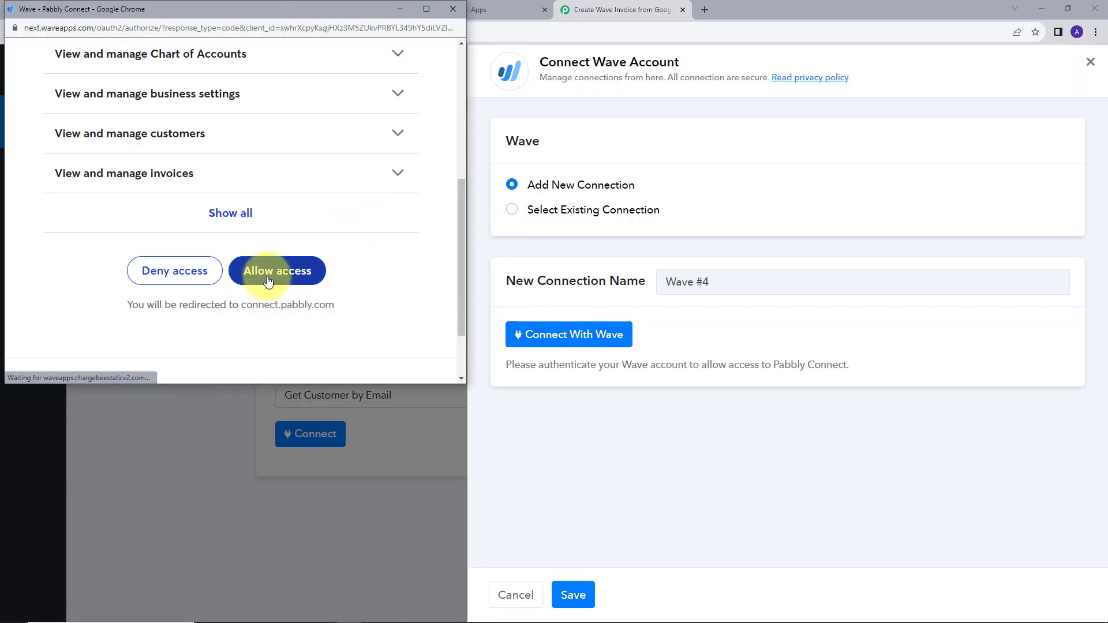
click(276, 280)
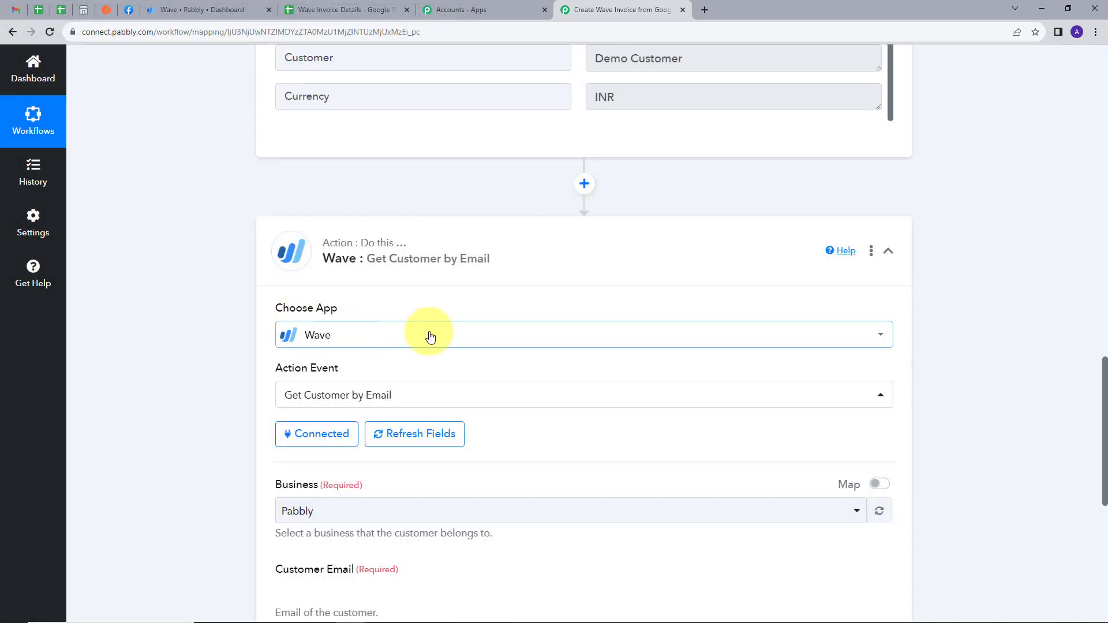
- Set the Wave step's Business to Pabbly
scroll(591, 310, down, 3)
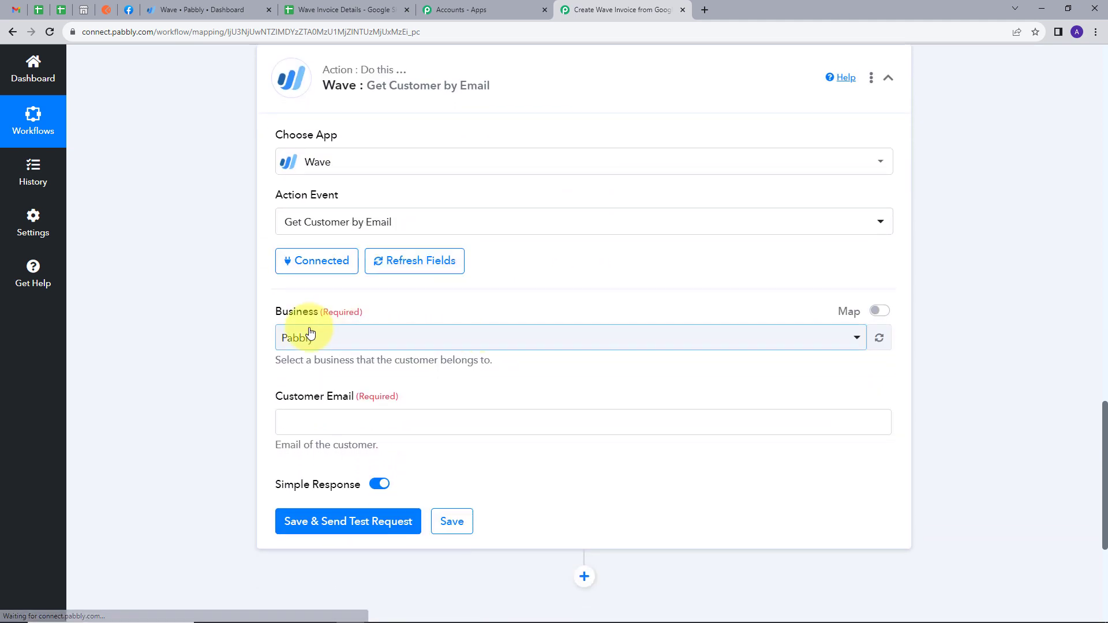
click(440, 337)
click(296, 407)
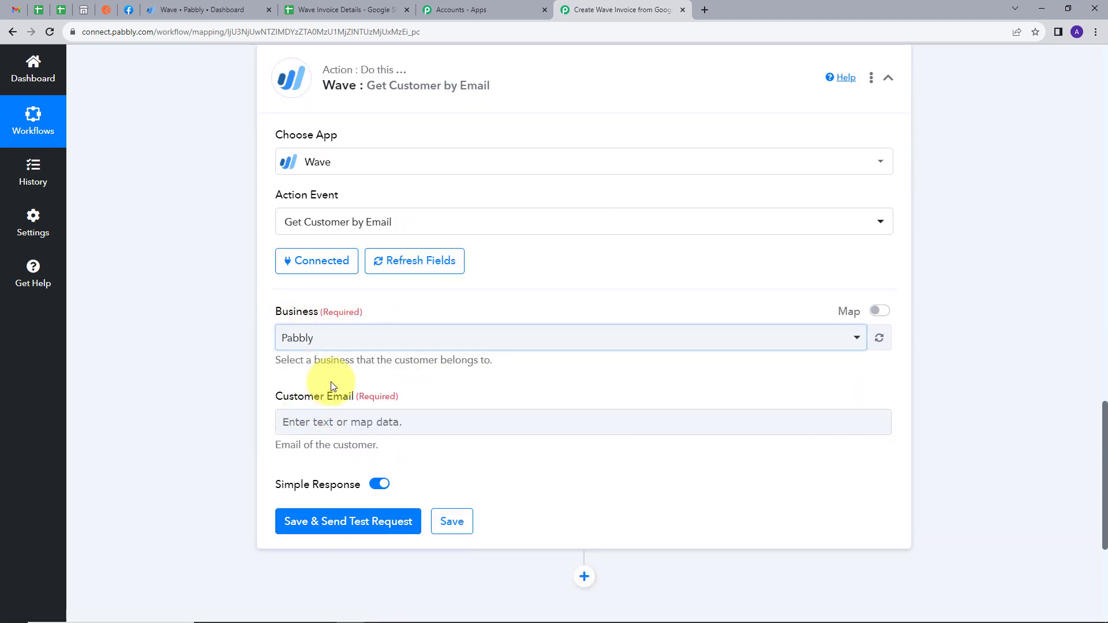
- Map the Google Sheets row's Customer Email into the Customer Email field
scroll(294, 360, down, 1)
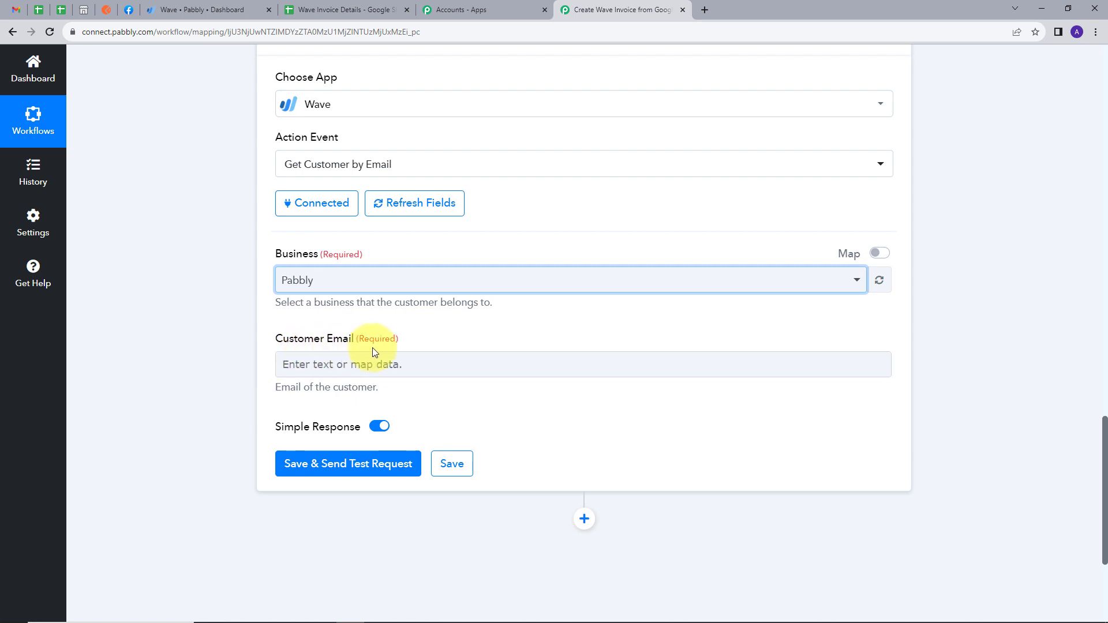
click(333, 365)
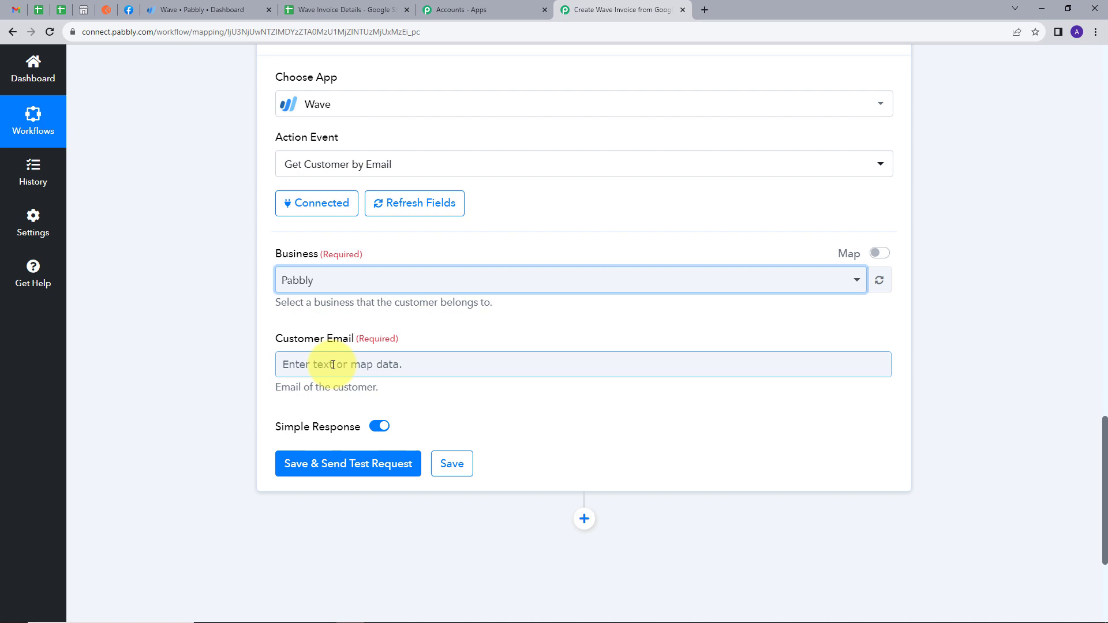
click(333, 365)
click(421, 474)
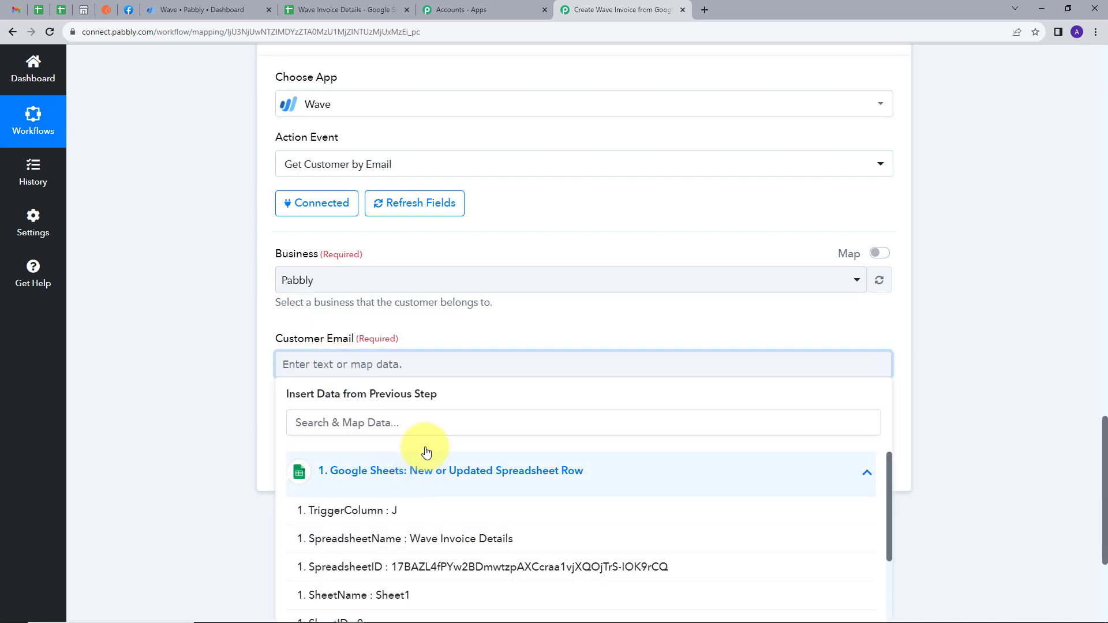
scroll(425, 415, down, 5)
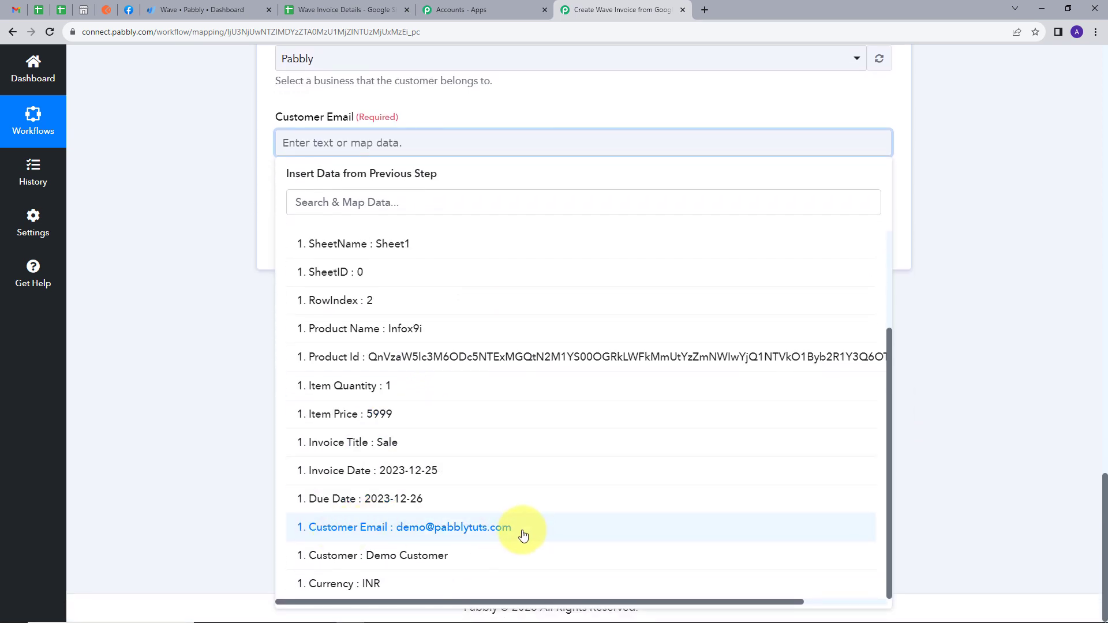
click(422, 528)
click(513, 96)
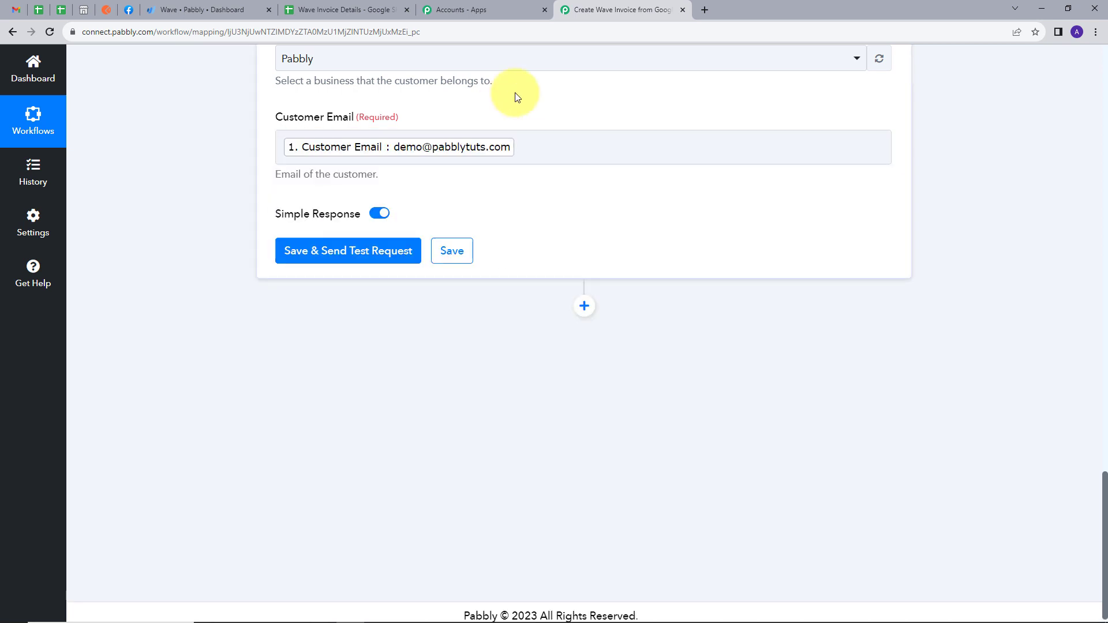
scroll(482, 228, up, 2)
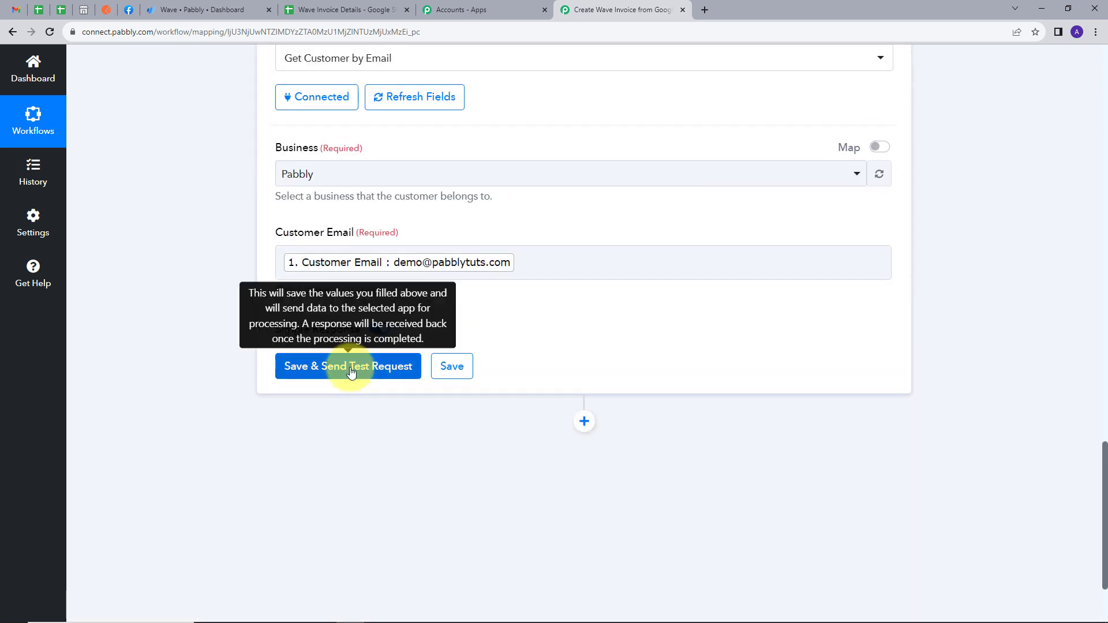
- Save and test the Wave lookup, reviewing the returned business ID, name, email and mobile number
click(362, 369)
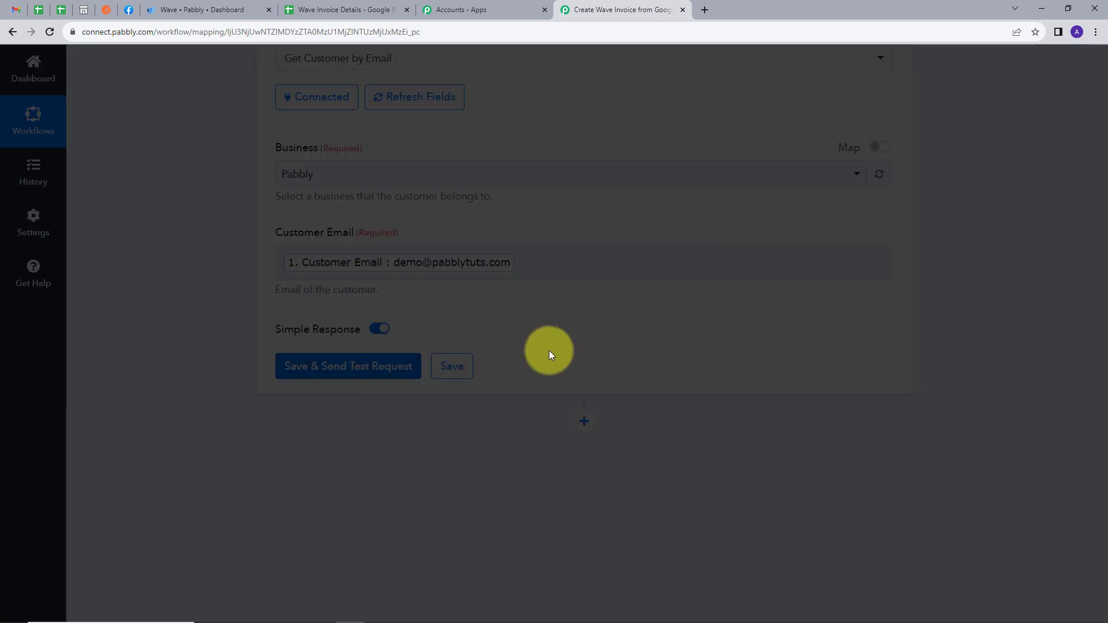
scroll(969, 314, down, 2)
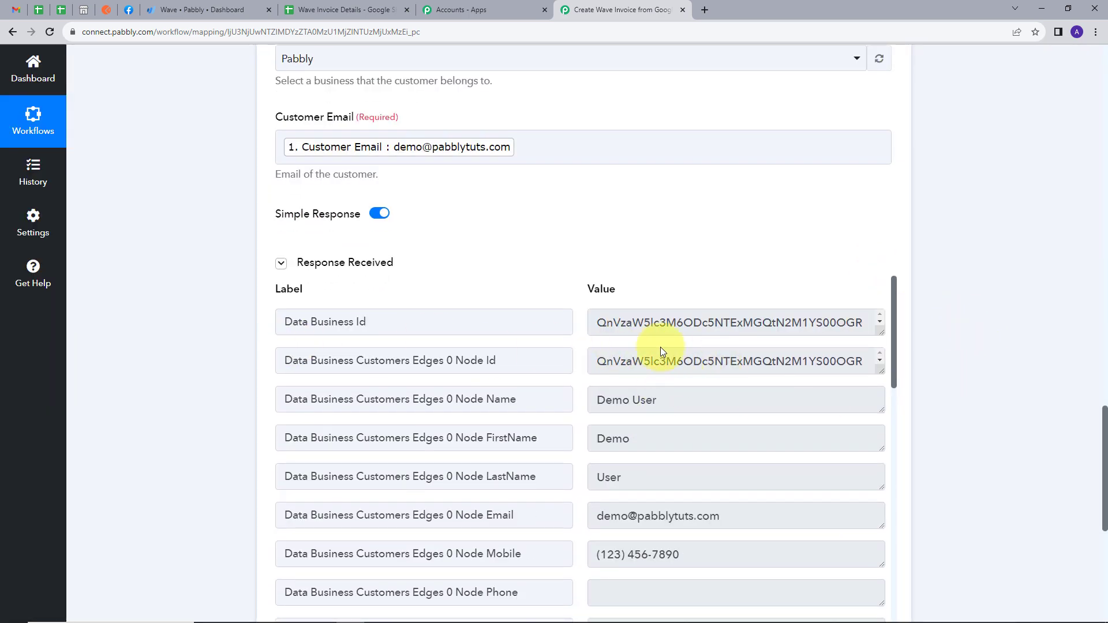
scroll(669, 347, down, 2)
scroll(670, 348, up, 2)
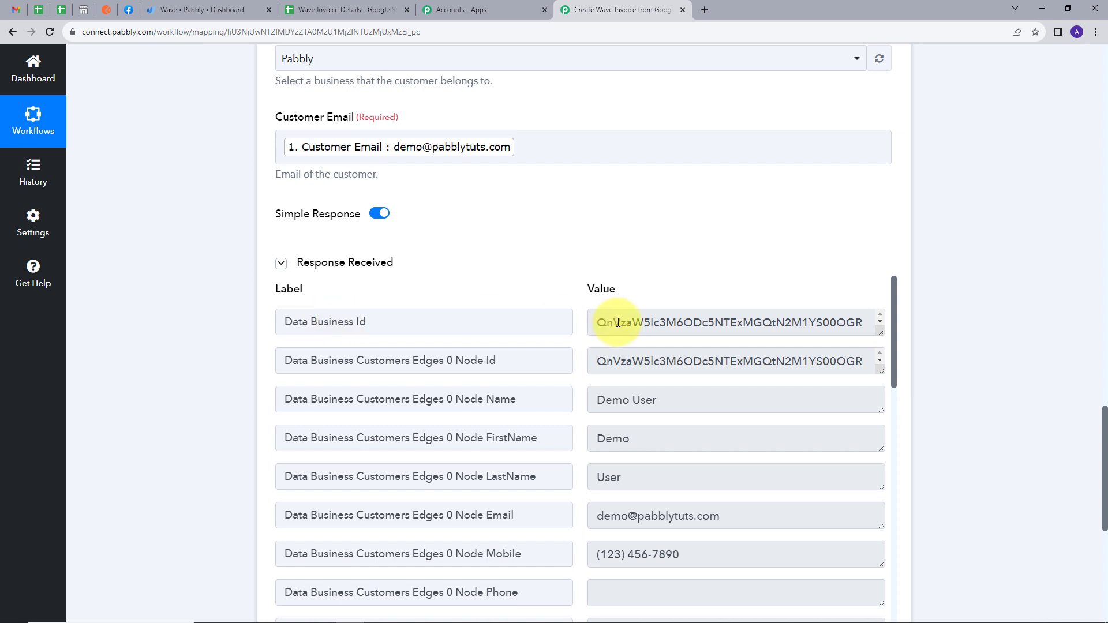
drag(599, 322, 883, 329)
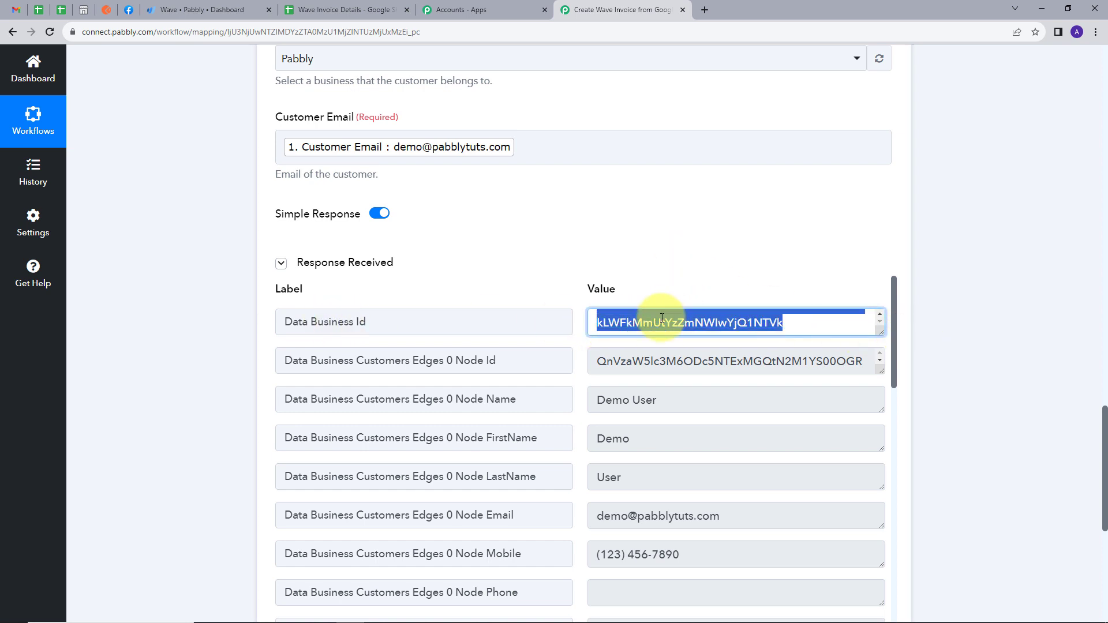
click(717, 267)
scroll(980, 253, down, 5)
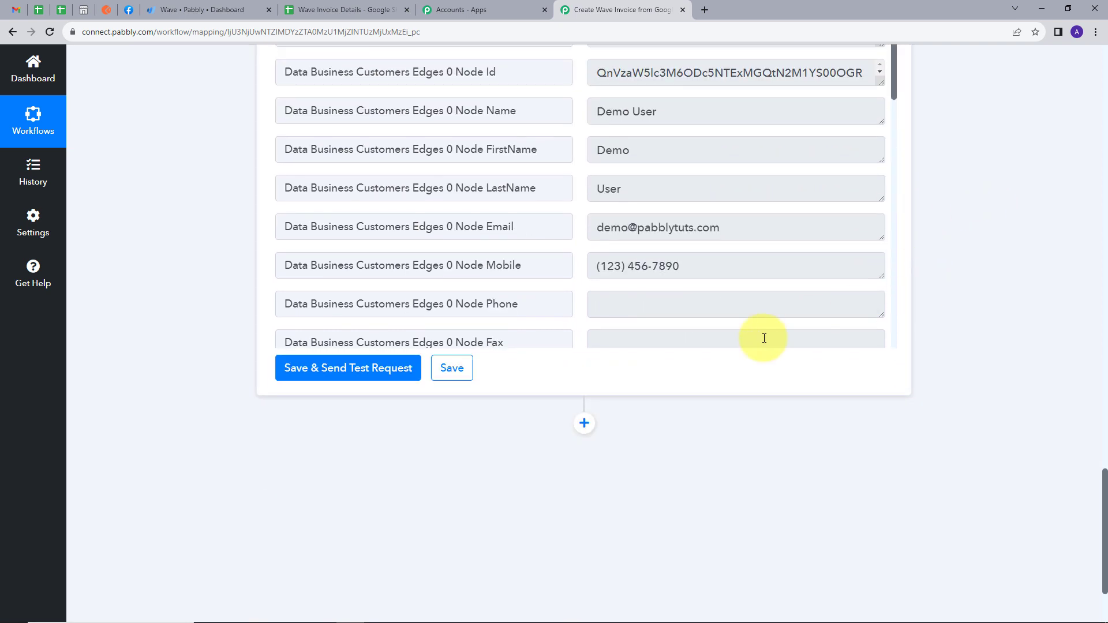
scroll(767, 338, down, 1)
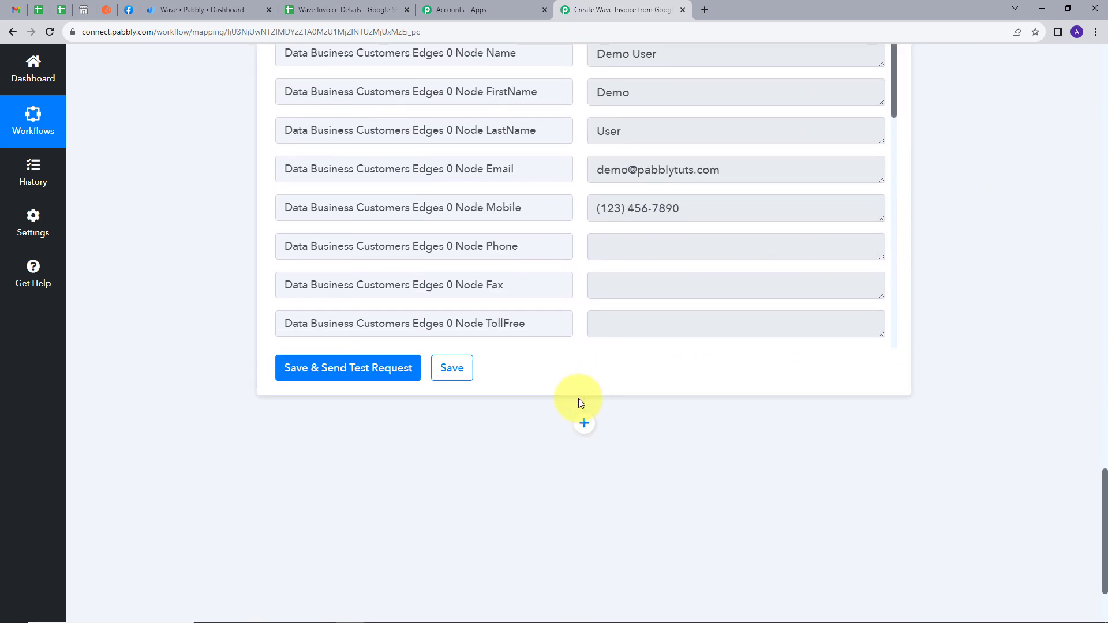
- Add a Wave Create an Invoice action step using the existing Wave #4 connection
click(583, 428)
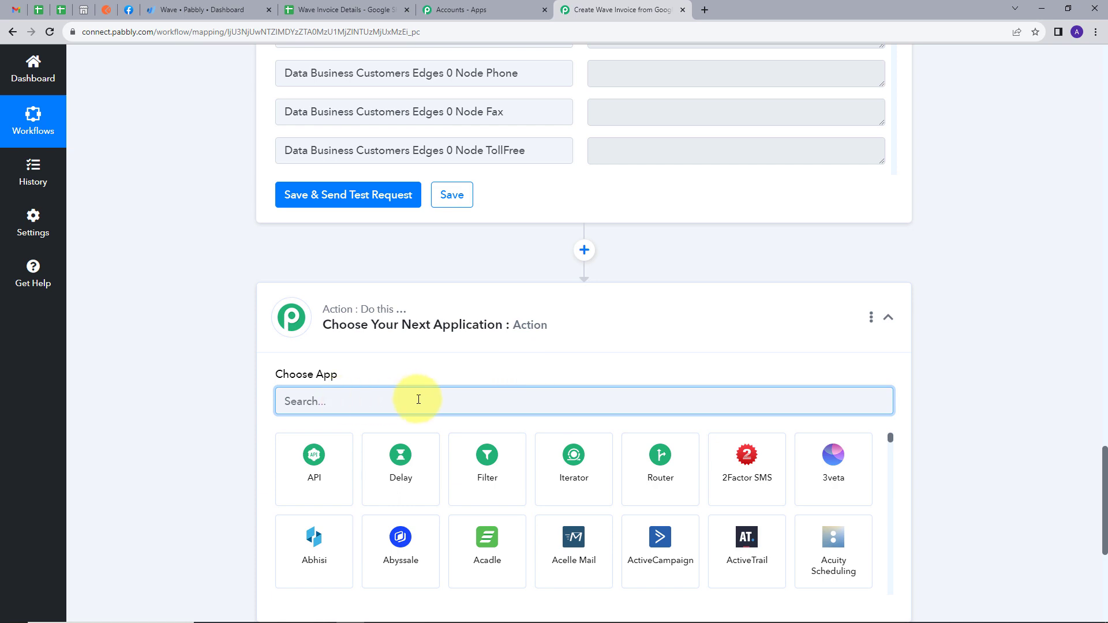
text(wave)
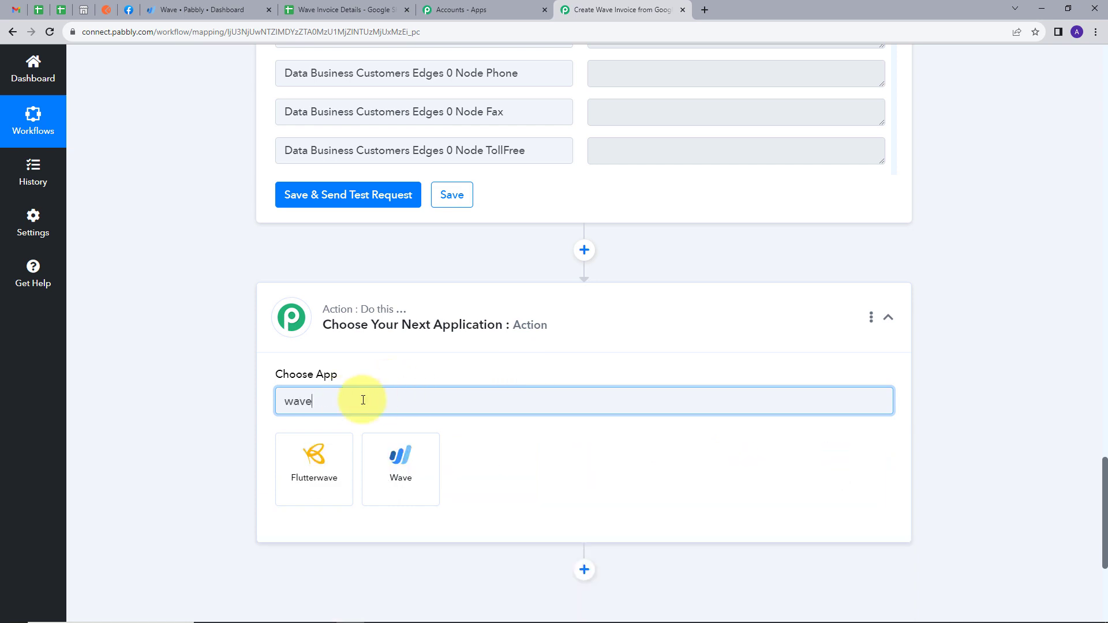
click(401, 456)
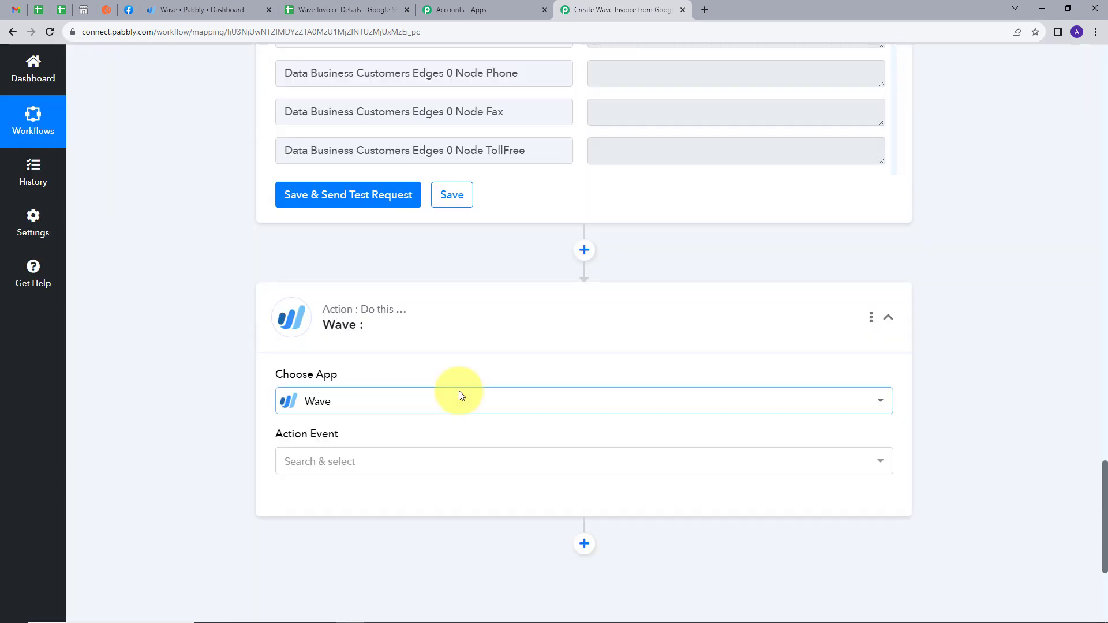
click(359, 456)
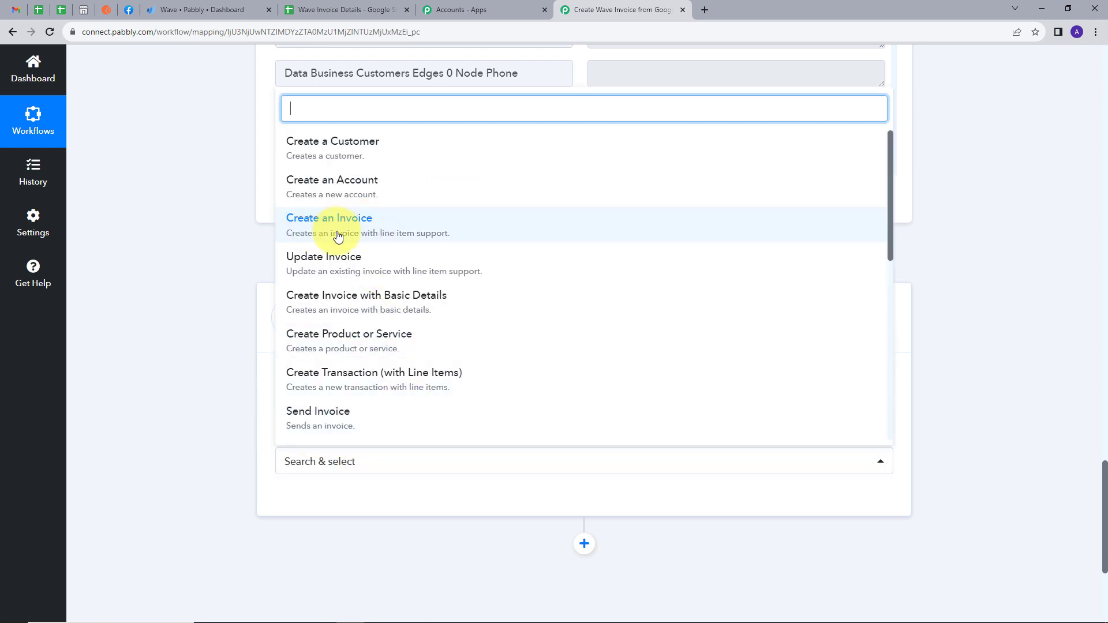
click(364, 234)
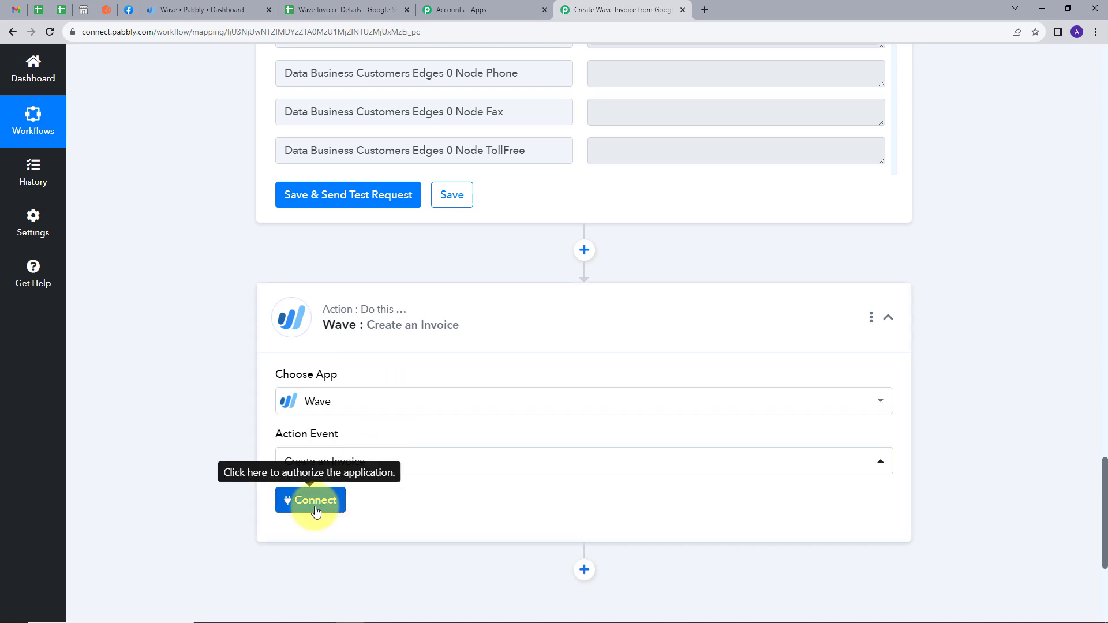
click(316, 503)
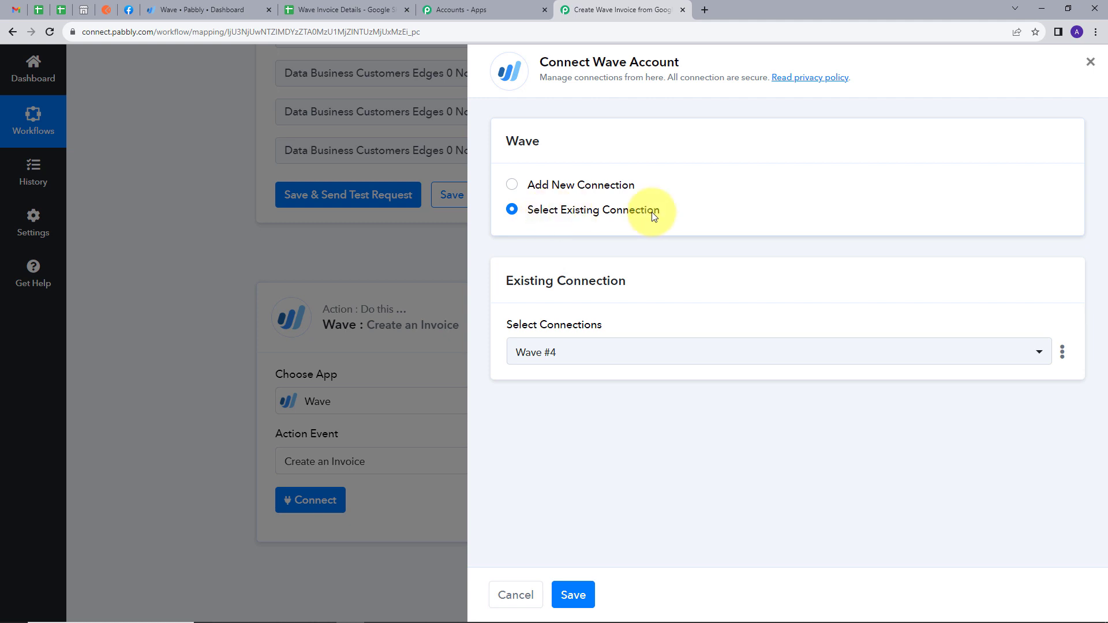
click(574, 596)
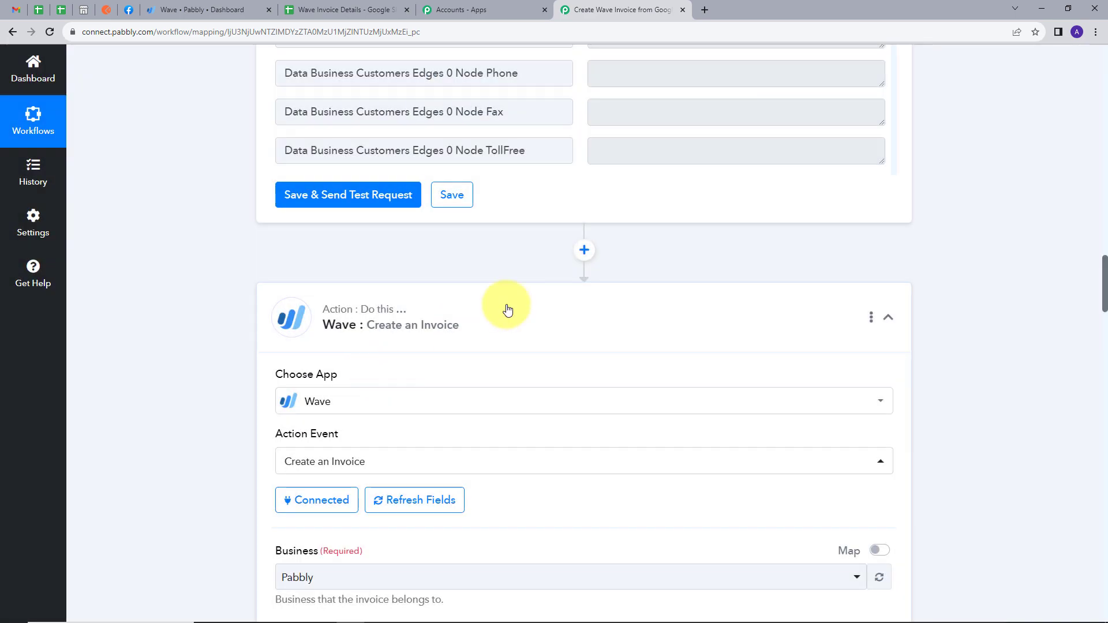
- Replace the Customer value with the found customer's Node Id from Get Customer by Email
scroll(508, 306, down, 2)
scroll(513, 269, down, 4)
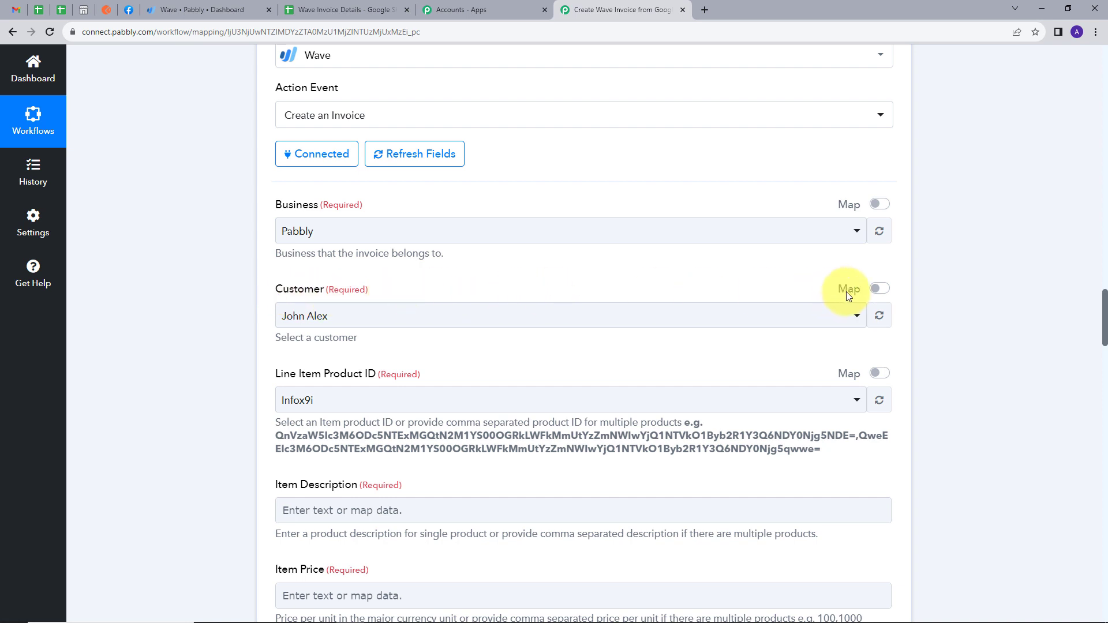
click(880, 289)
drag(853, 315, 280, 323)
key(BackSpace)
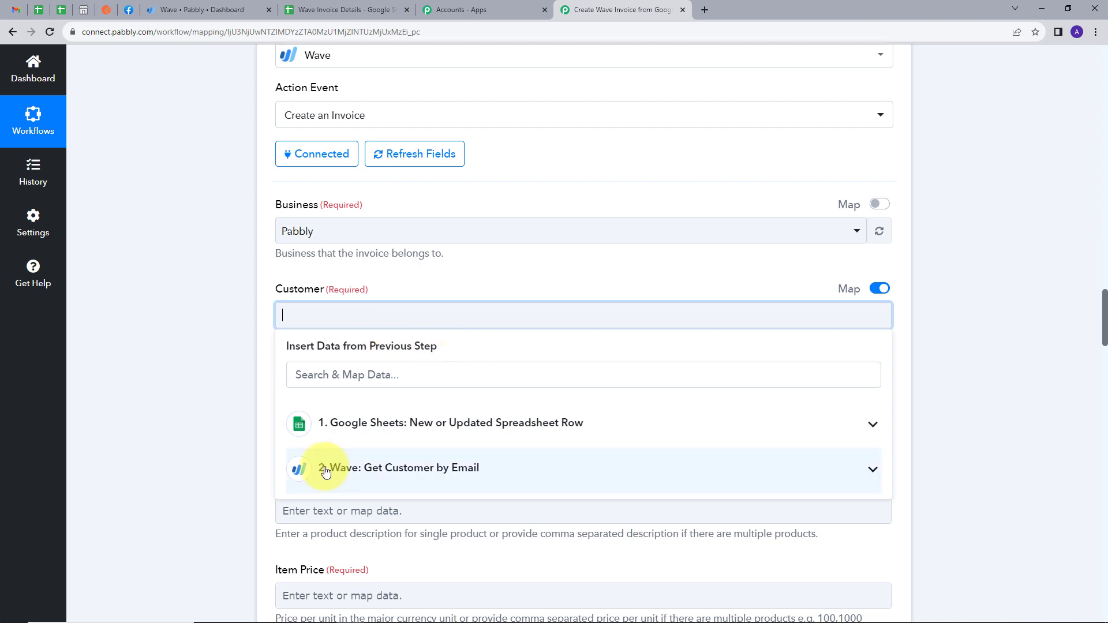
click(564, 476)
scroll(346, 358, down, 3)
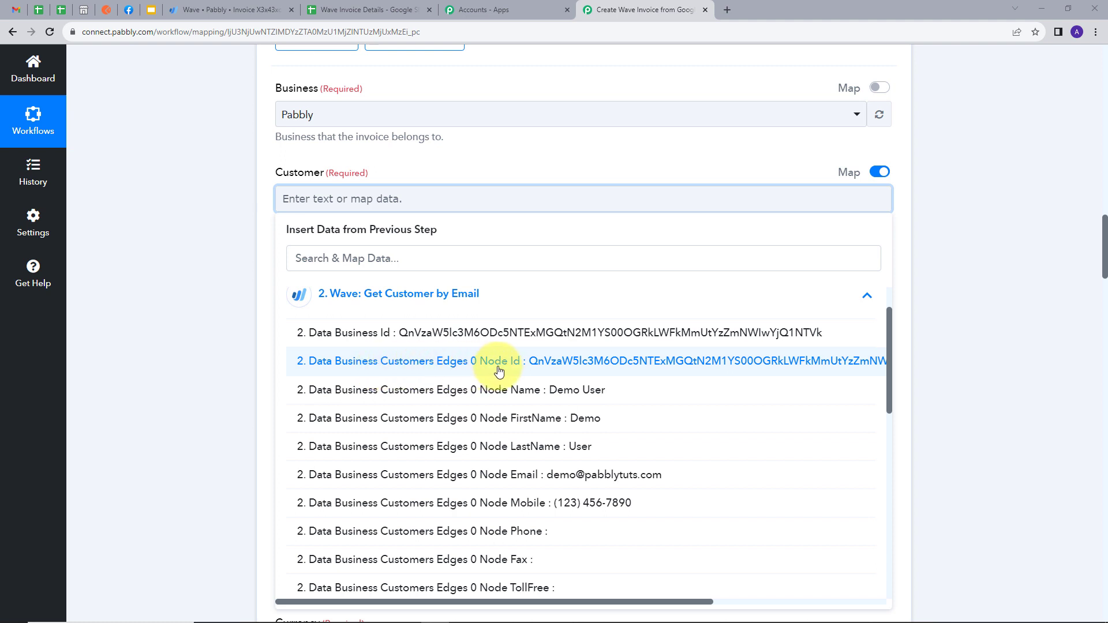
click(546, 370)
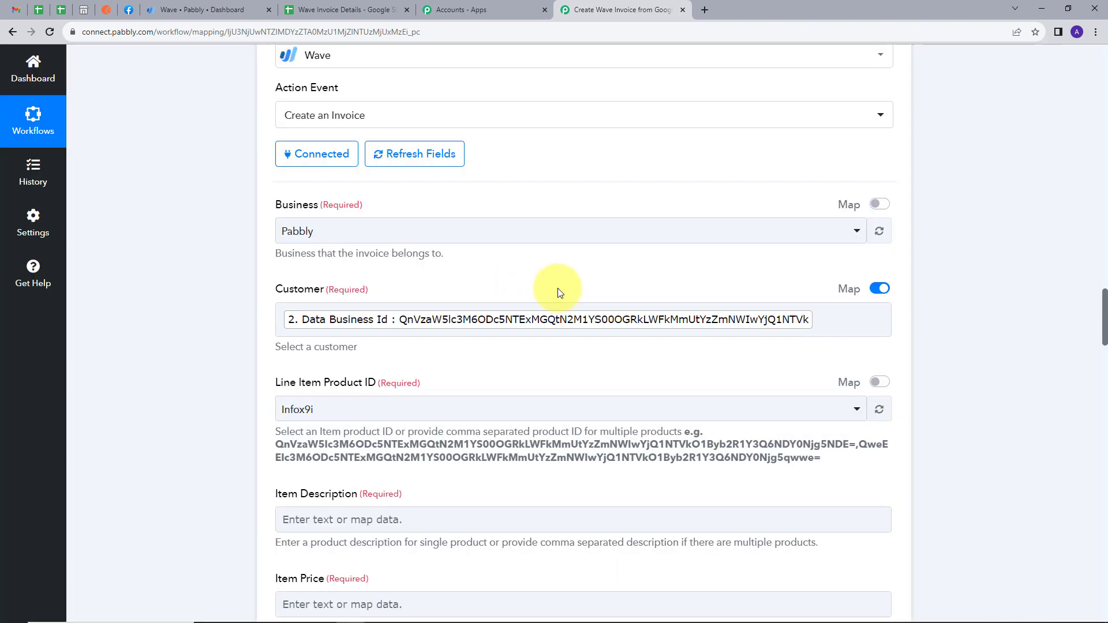
- Replace Line Item Product ID with the Google Sheets row's Product Id
scroll(300, 333, down, 1)
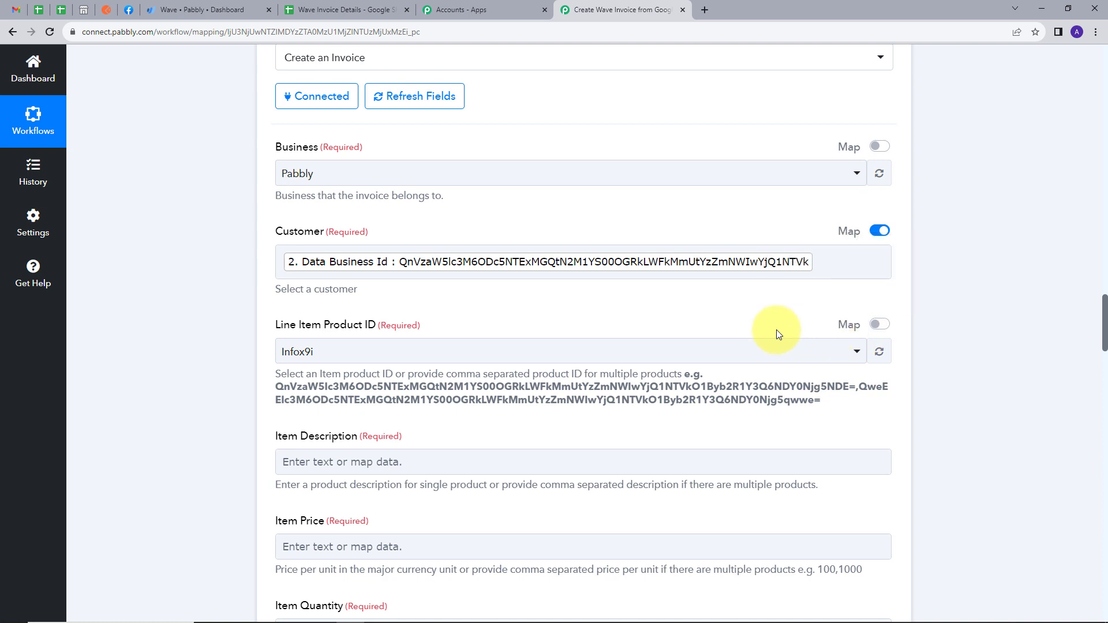
click(883, 326)
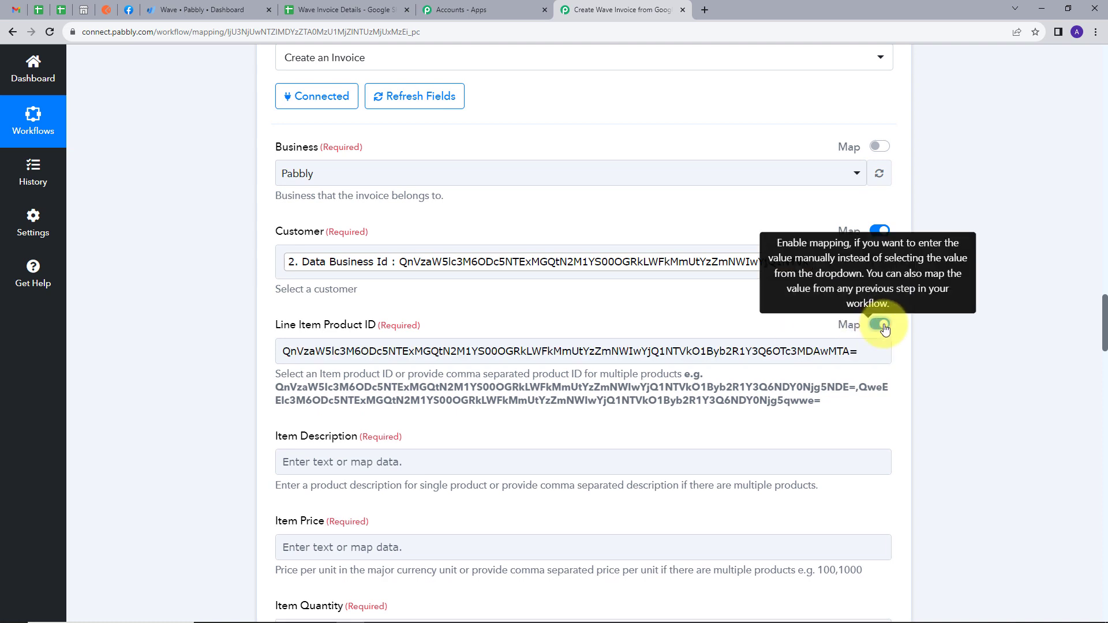
drag(863, 350, 241, 352)
key(BackSpace)
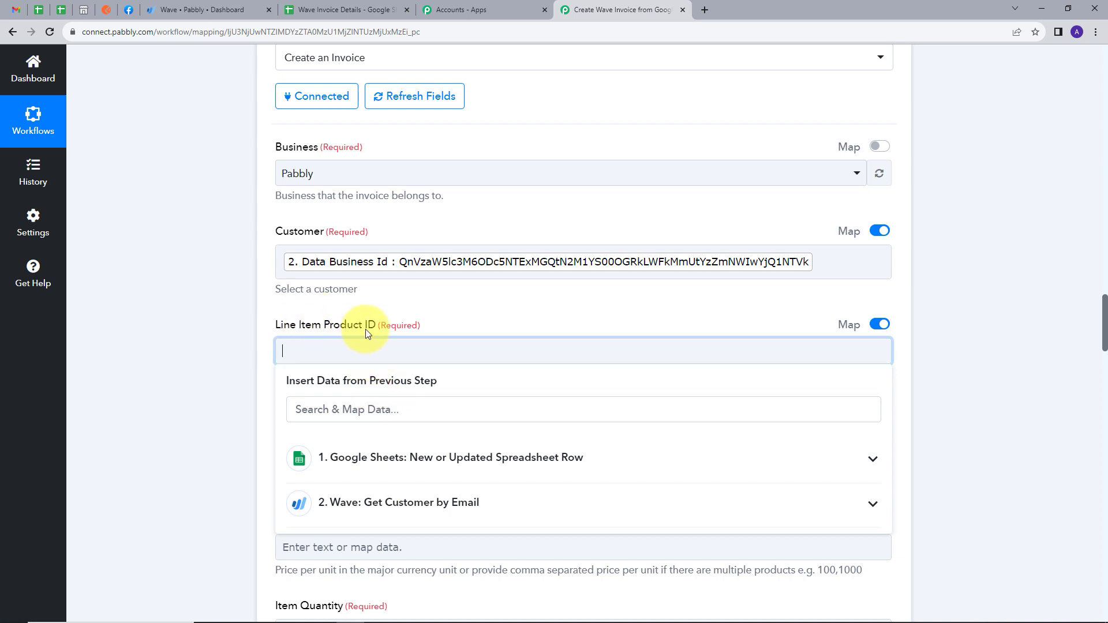
click(548, 463)
scroll(462, 427, down, 4)
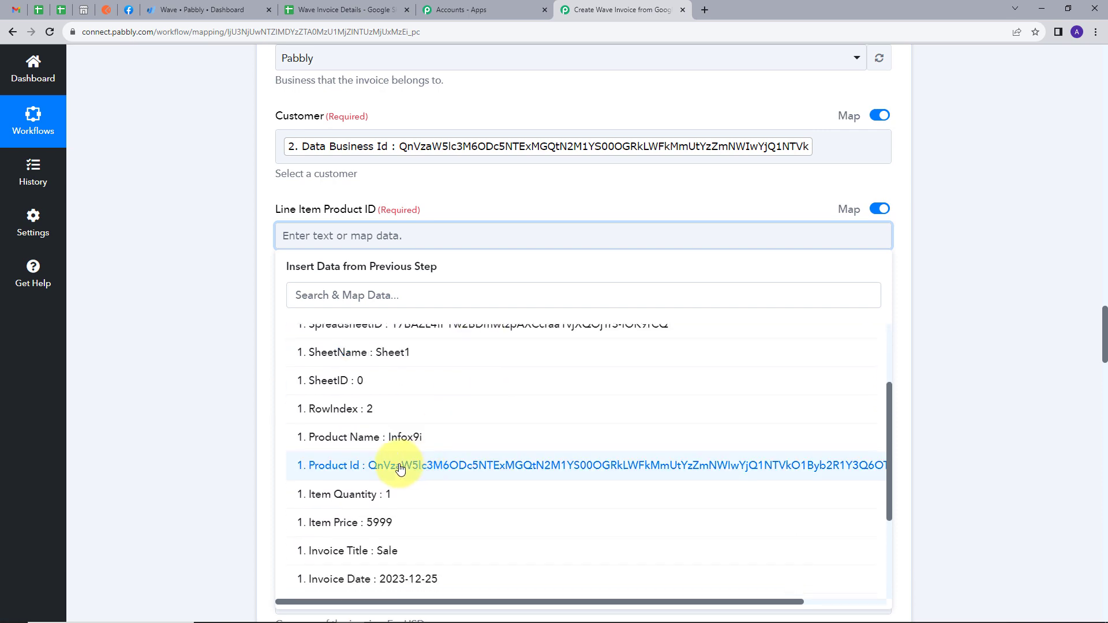
click(401, 468)
click(453, 248)
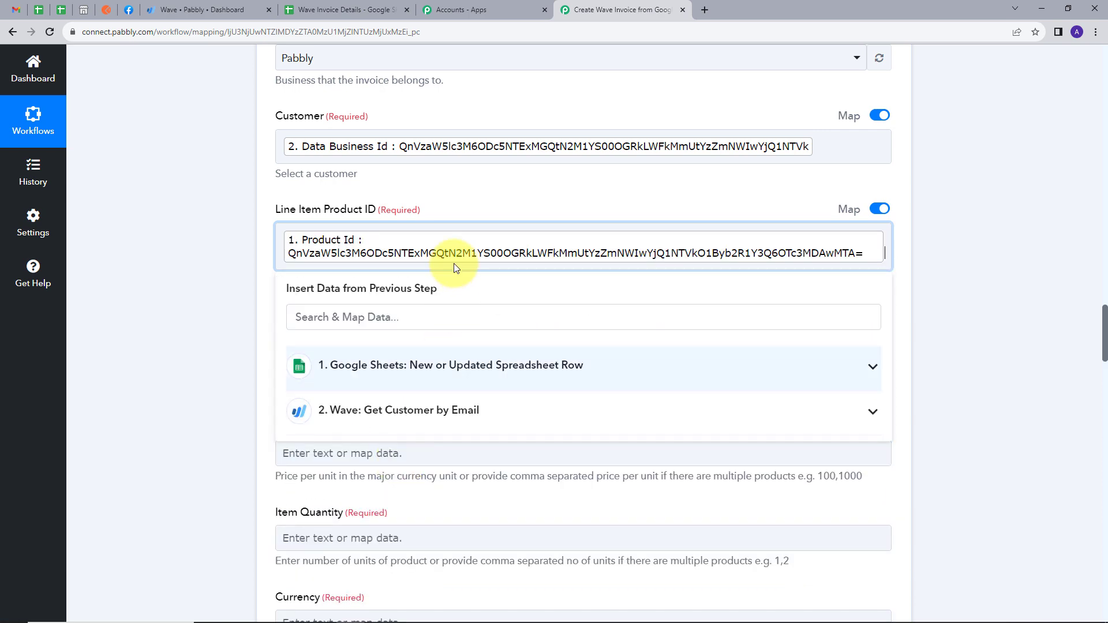
click(453, 199)
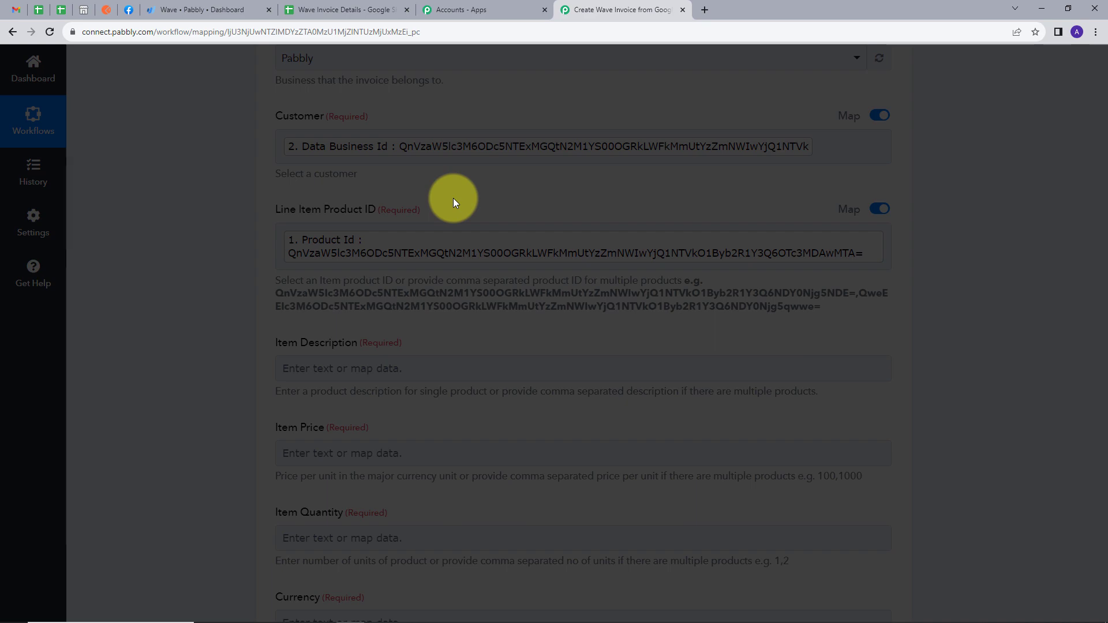
- Map the sheet's Product Name into Item Description
scroll(453, 202, down, 1)
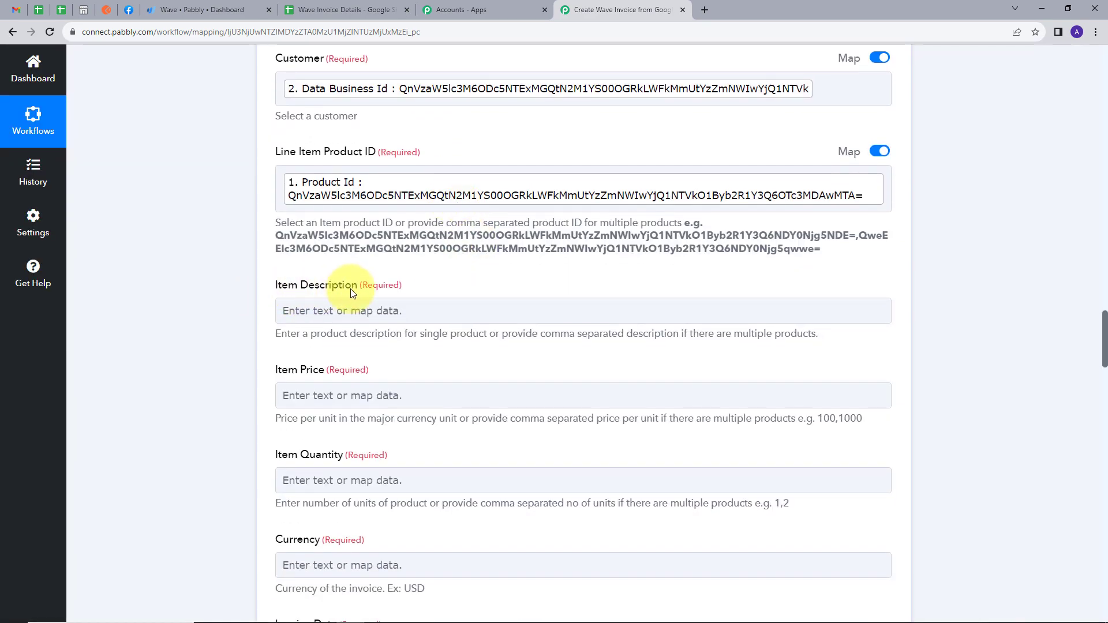
click(396, 314)
click(408, 310)
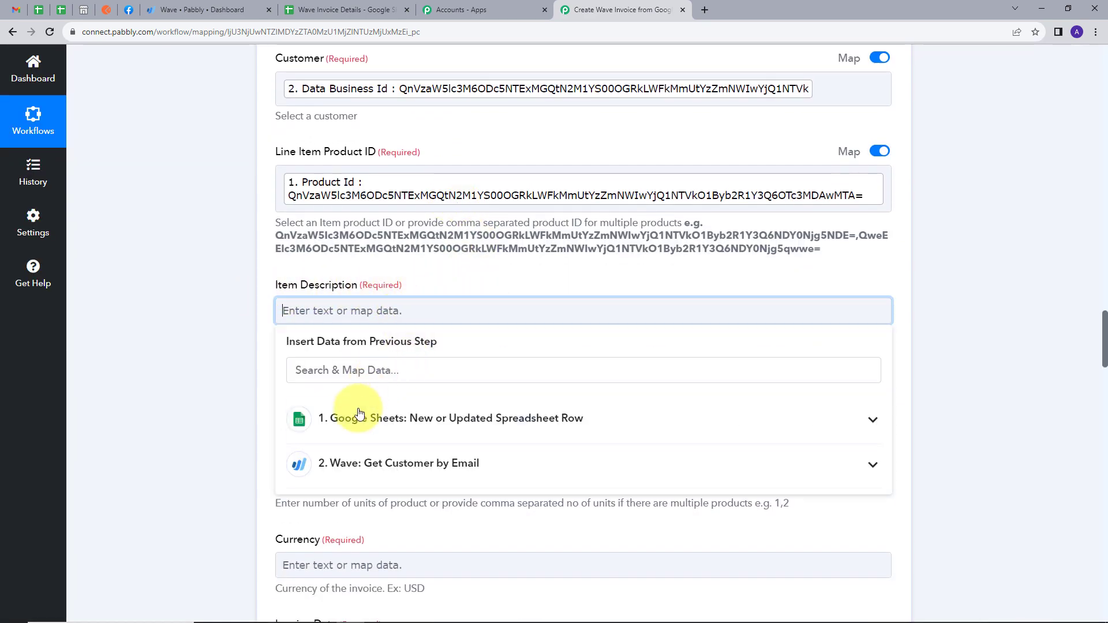
click(532, 427)
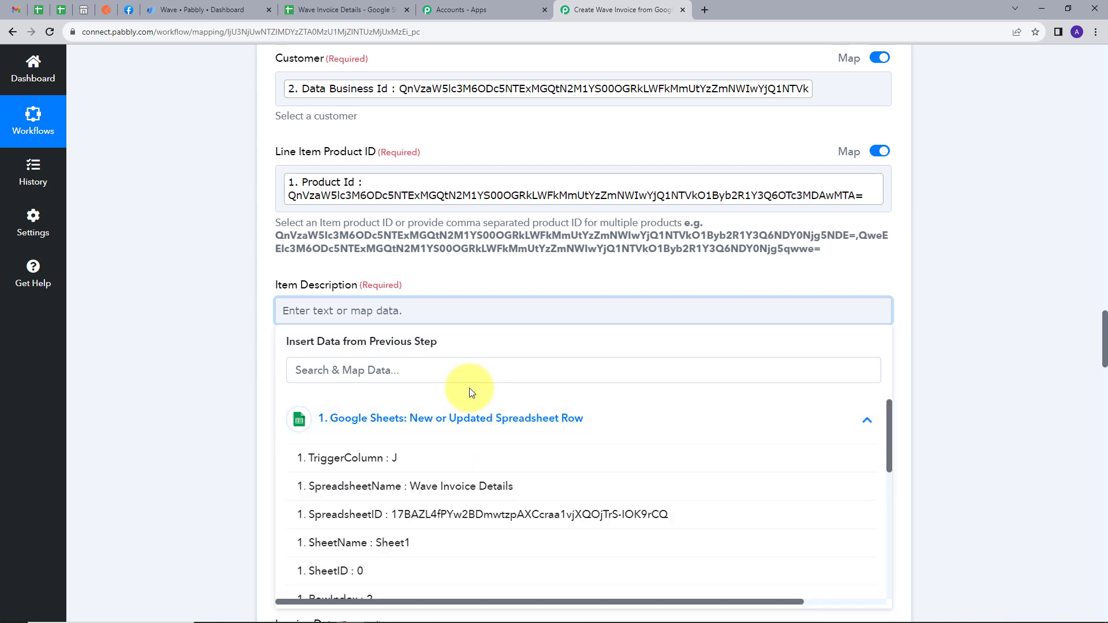
scroll(470, 425, down, 5)
scroll(347, 419, up, 2)
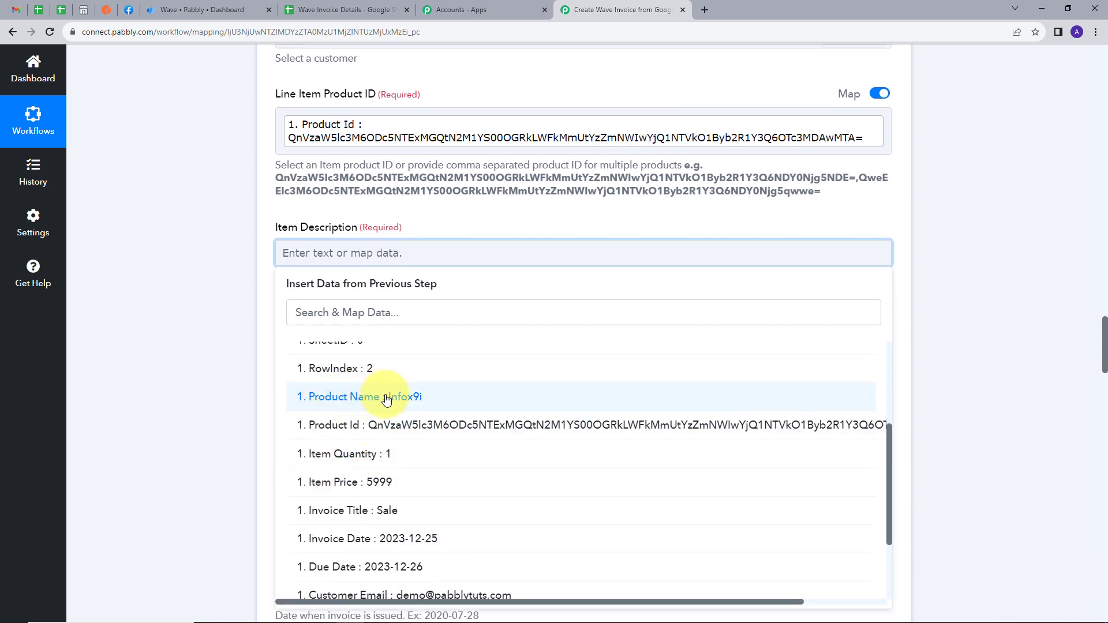
click(386, 398)
click(462, 210)
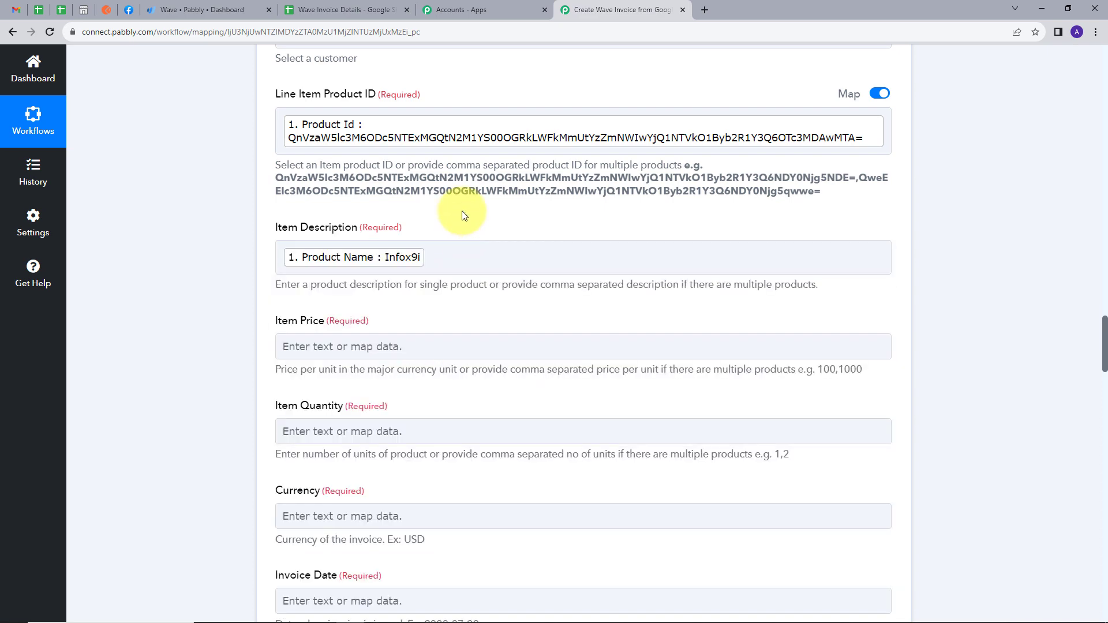
- Map Item Price (5999) and Item Quantity (1) from the sheet row
click(419, 346)
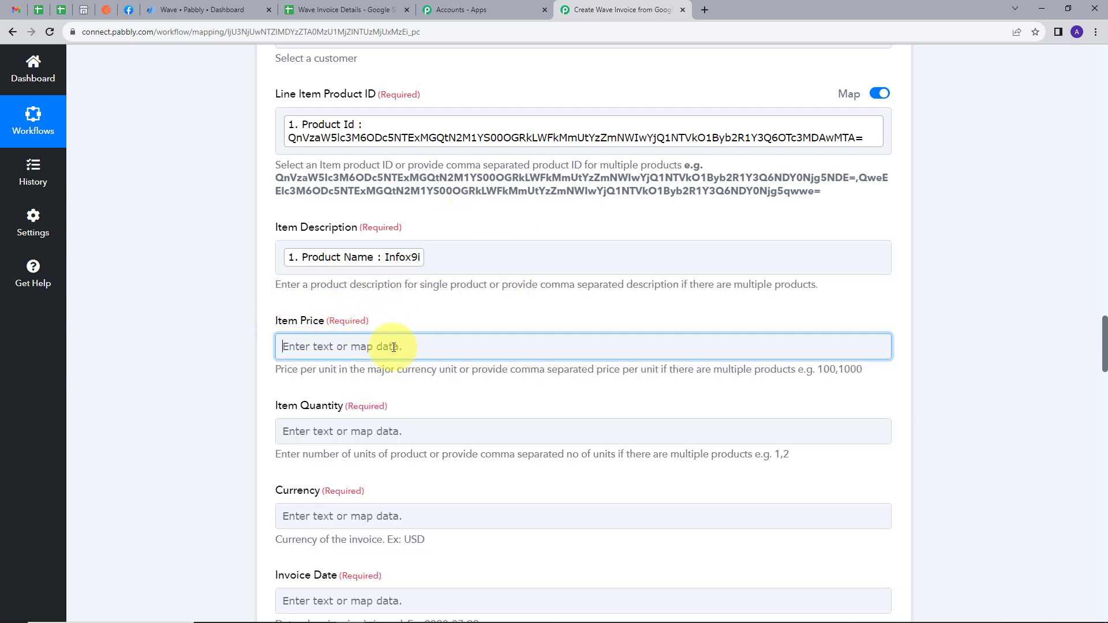
scroll(449, 363, down, 3)
scroll(407, 375, down, 3)
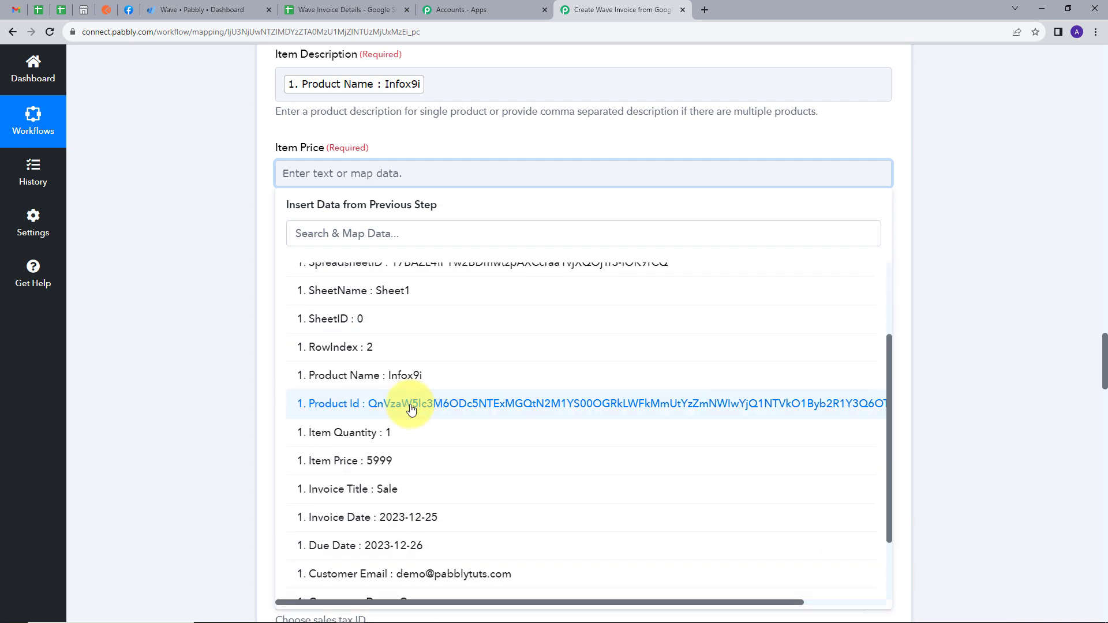
click(363, 401)
click(448, 134)
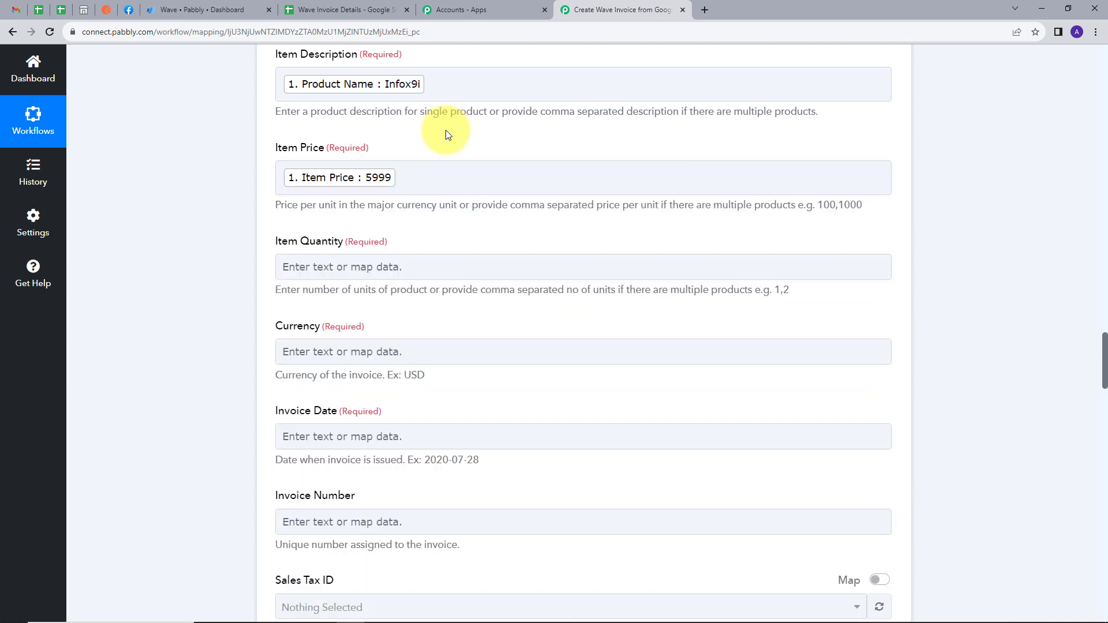
scroll(453, 167, down, 1)
click(358, 213)
click(388, 313)
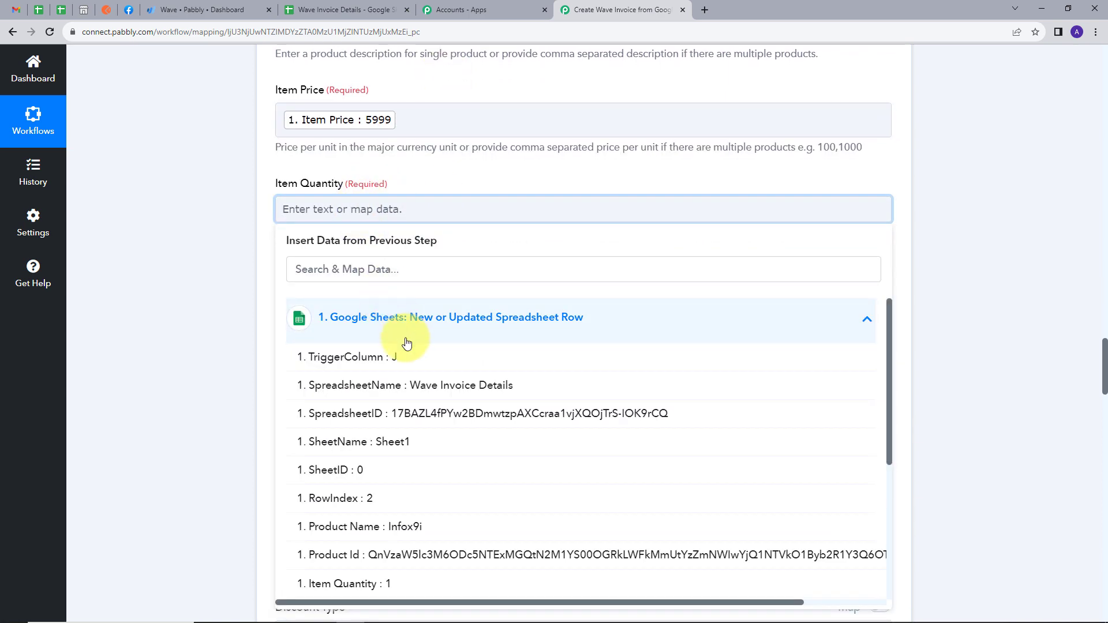
scroll(401, 378, down, 3)
click(379, 466)
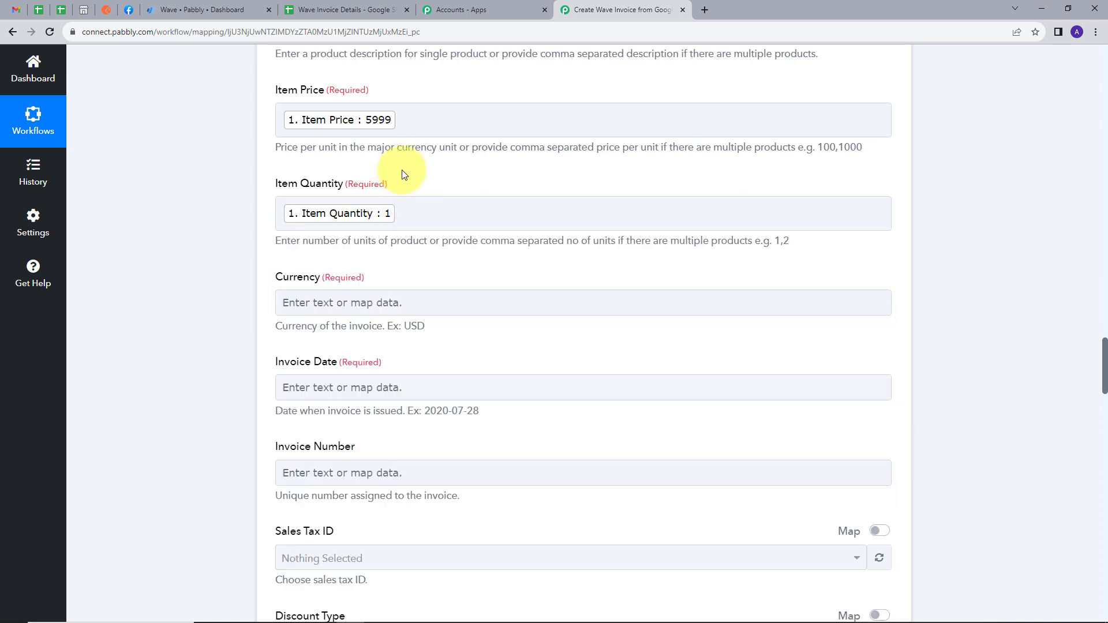
- Map Currency (INR) and Invoice Date (2023-12-25) from the sheet row
scroll(404, 213, down, 1)
click(379, 242)
click(384, 352)
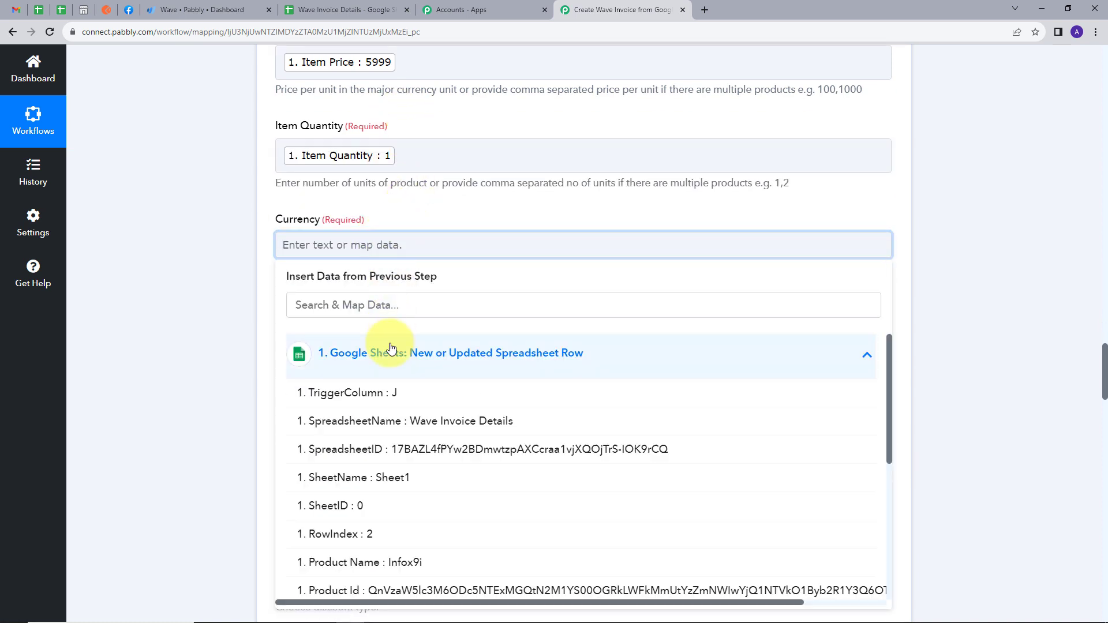
scroll(391, 439, down, 3)
scroll(391, 445, down, 5)
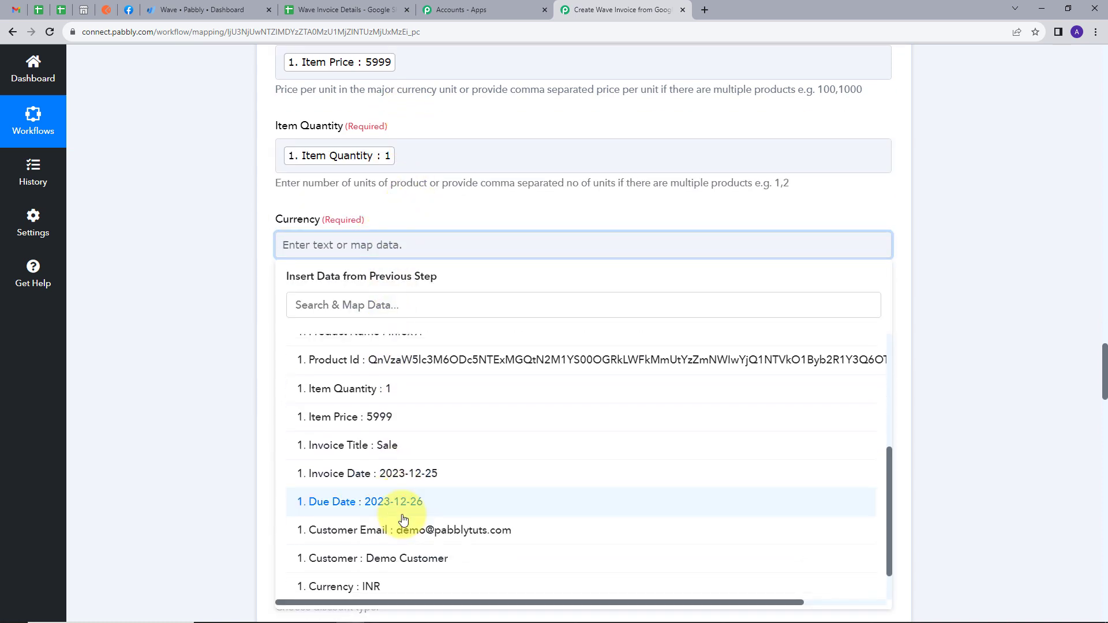
click(381, 542)
click(414, 219)
scroll(414, 219, down, 1)
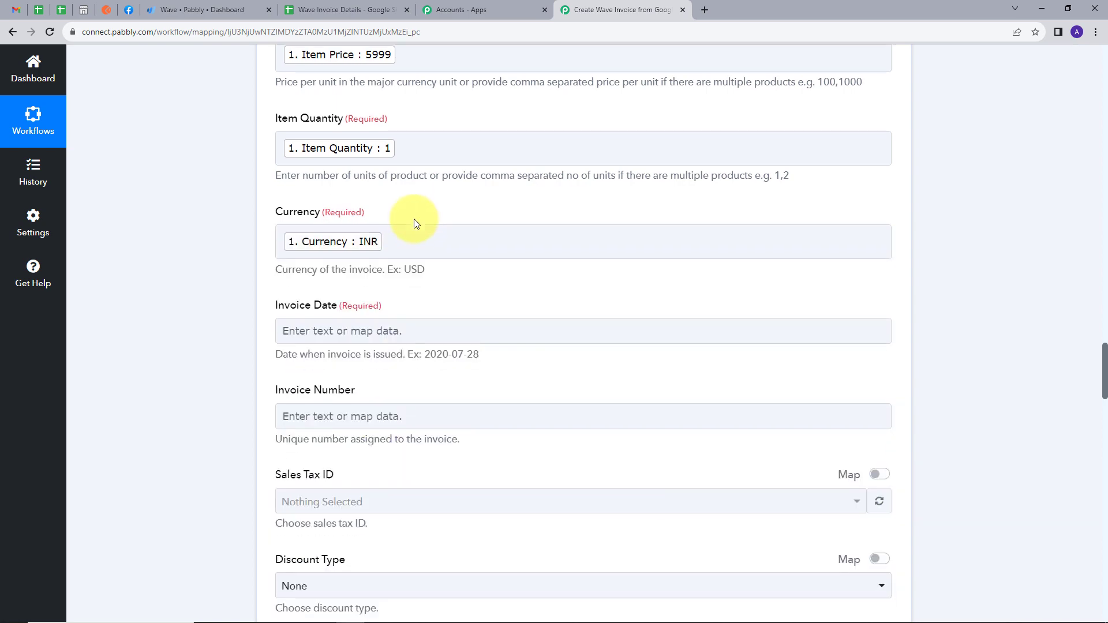
click(337, 276)
click(396, 388)
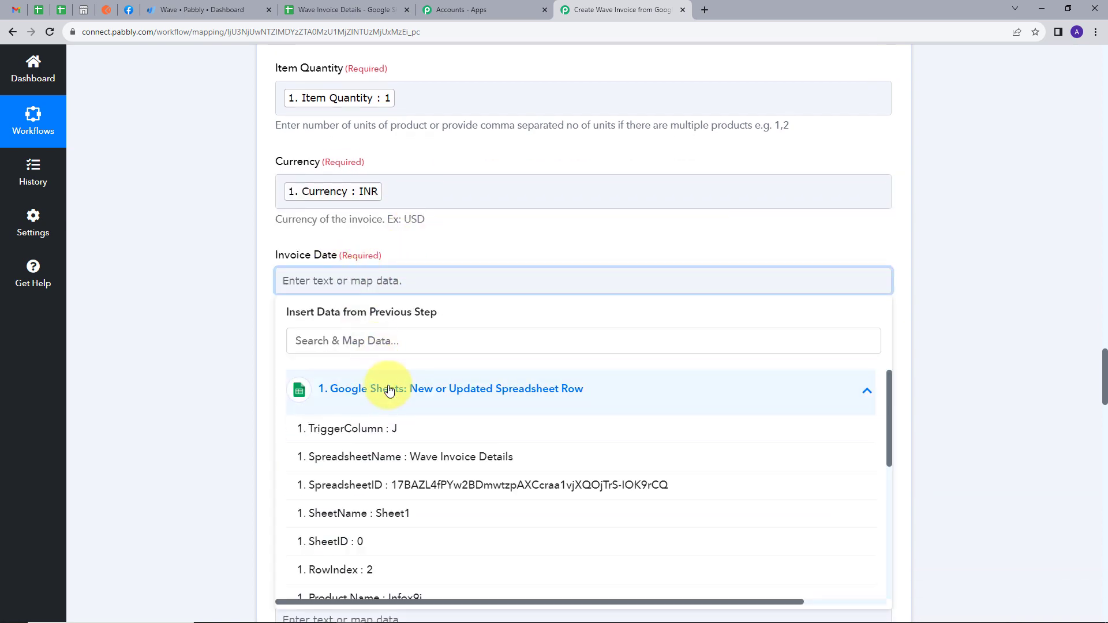
scroll(415, 404, down, 2)
scroll(432, 416, down, 3)
click(403, 294)
click(449, 144)
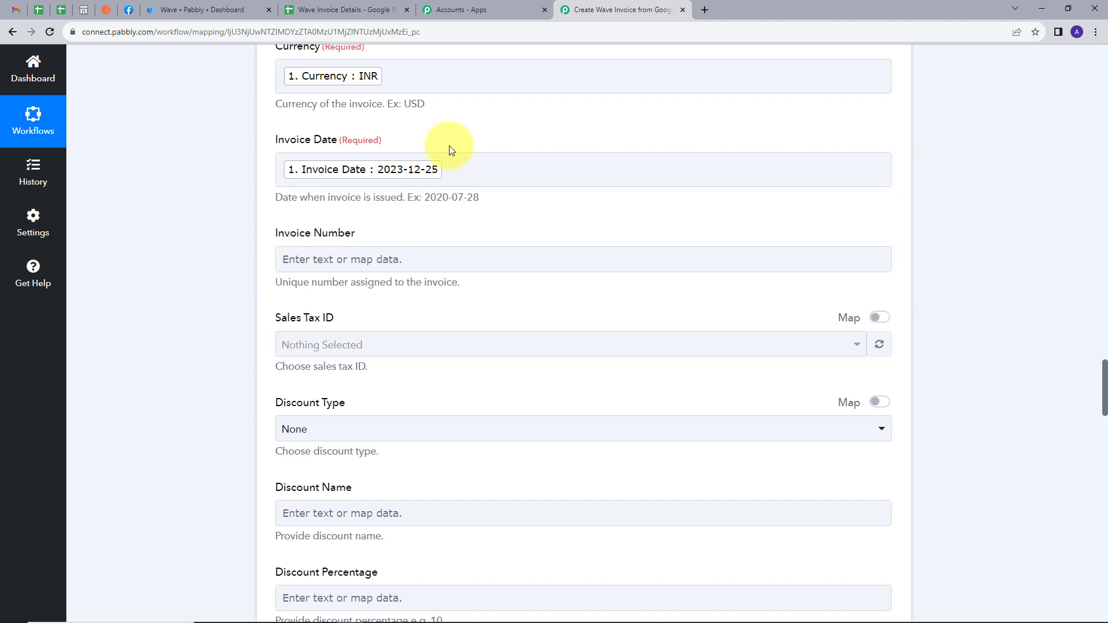
scroll(445, 209, down, 4)
scroll(444, 214, down, 4)
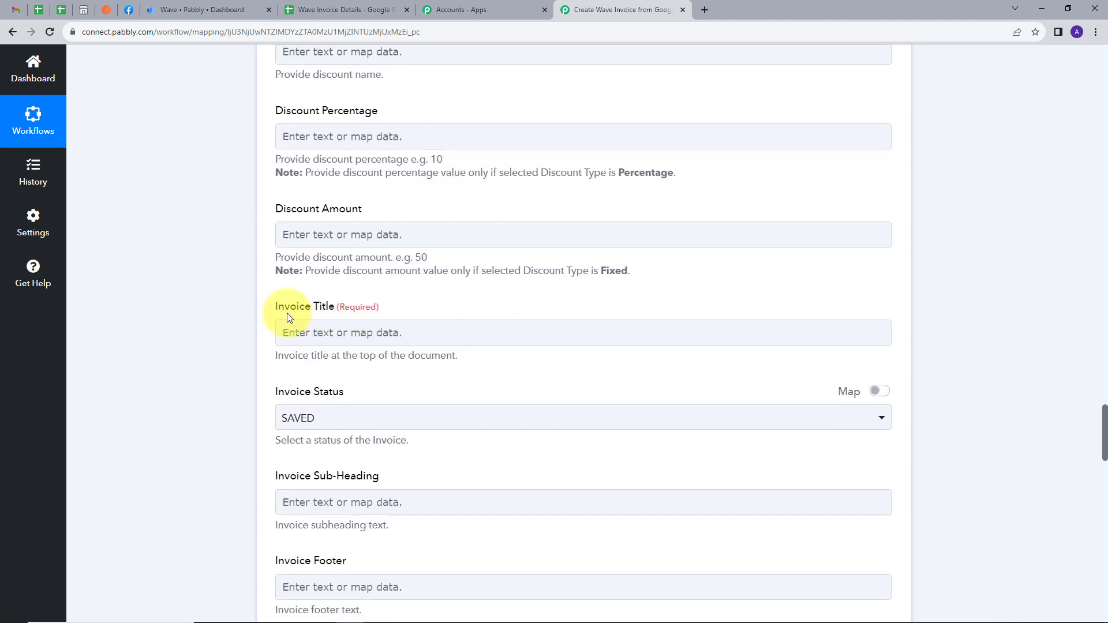
- Map Invoice Title to the sheet's Invoice Title value Sale
click(411, 334)
click(408, 437)
scroll(426, 398, down, 4)
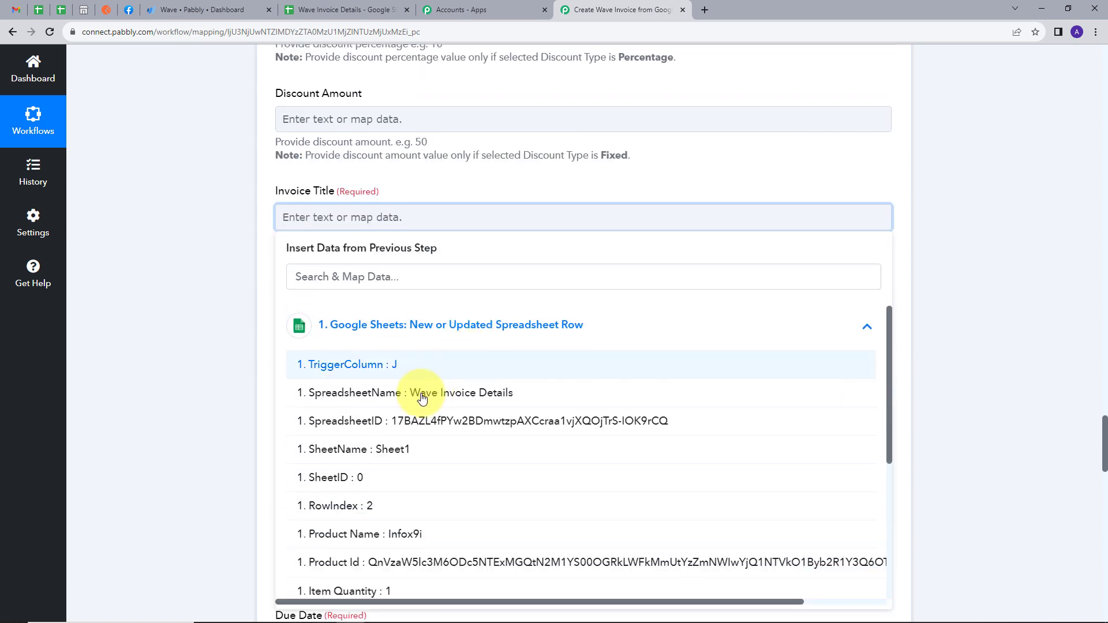
scroll(410, 402, down, 2)
click(381, 426)
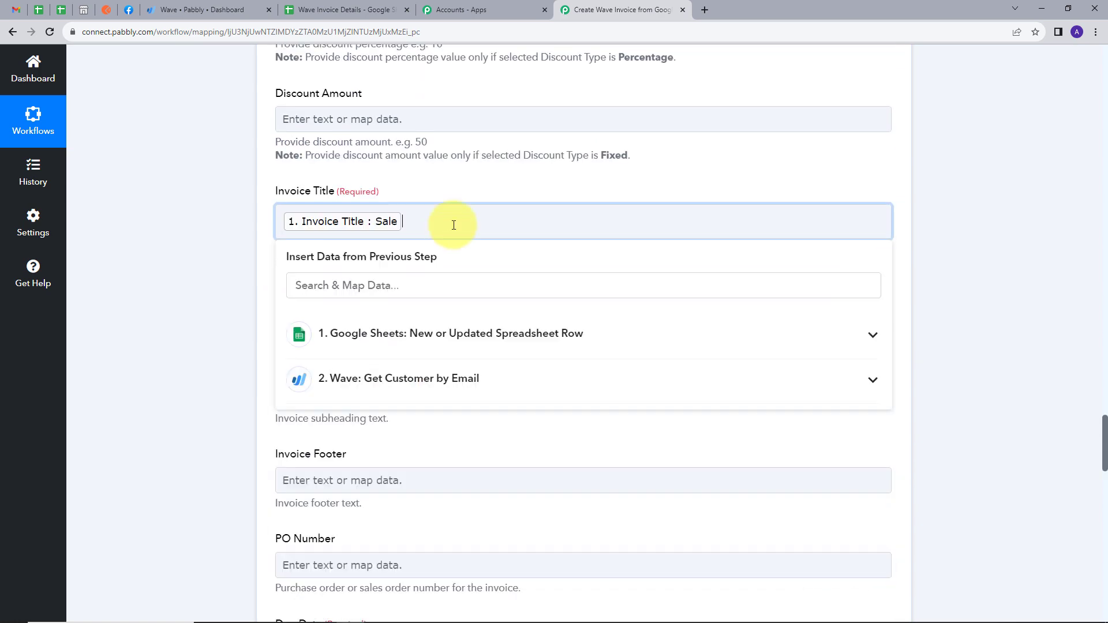
scroll(453, 181, down, 6)
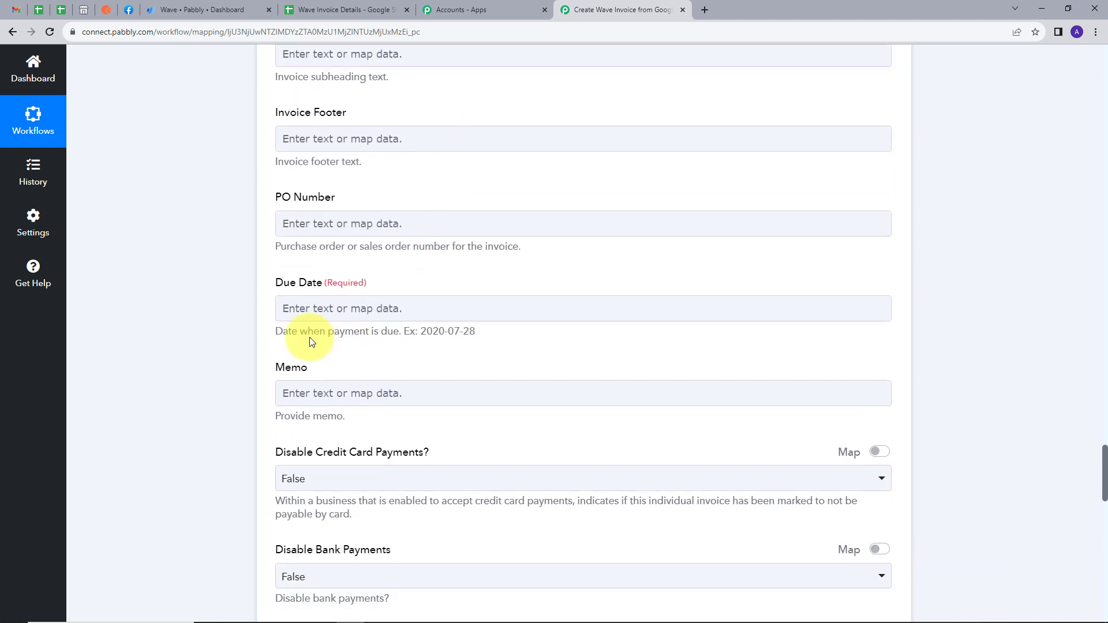
- Map Due Date to the sheet's Due Date value 2023-12-26
click(347, 305)
click(356, 408)
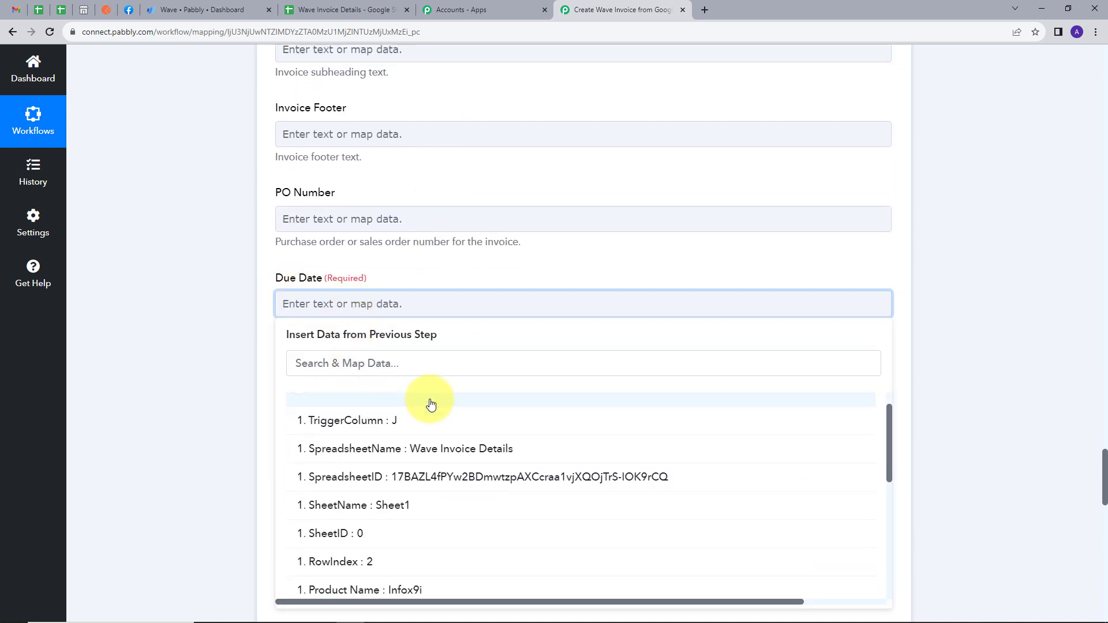
scroll(424, 427, down, 2)
scroll(427, 468, down, 2)
click(358, 498)
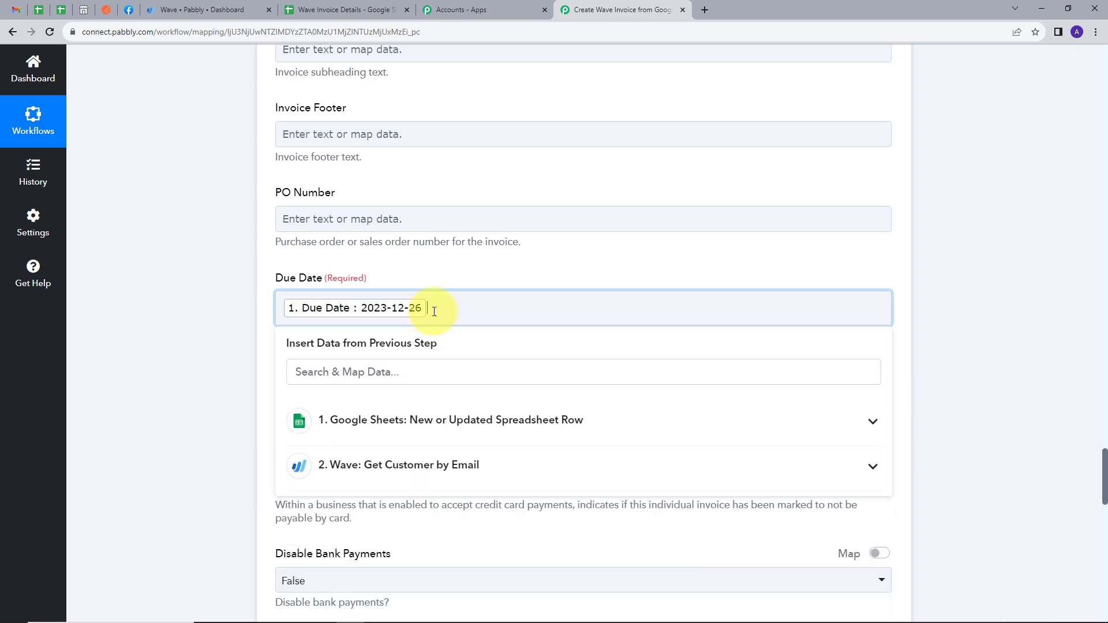
click(441, 265)
scroll(441, 265, down, 5)
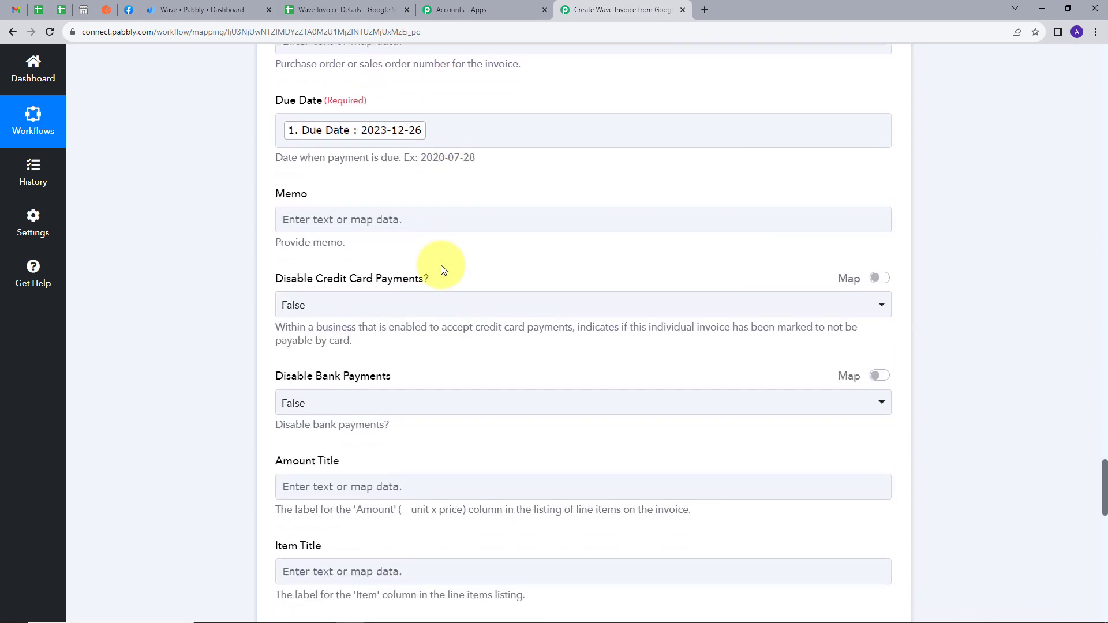
scroll(447, 257, down, 15)
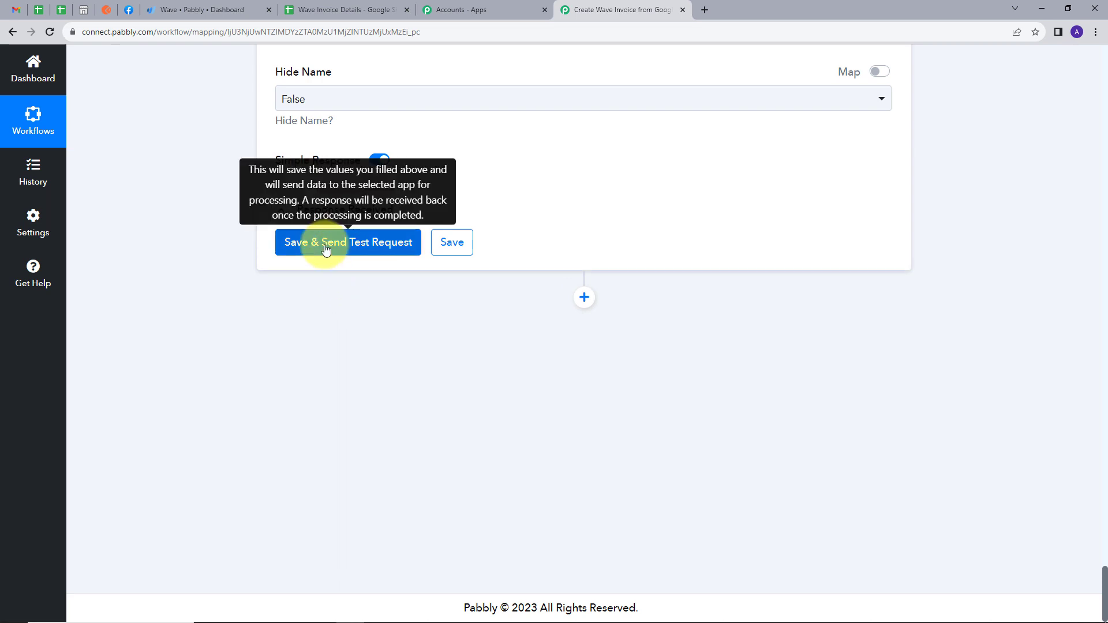
- Test the invoice action, confirm DidSucceed 1 with a new invoice ID, then switch to Wave
click(325, 249)
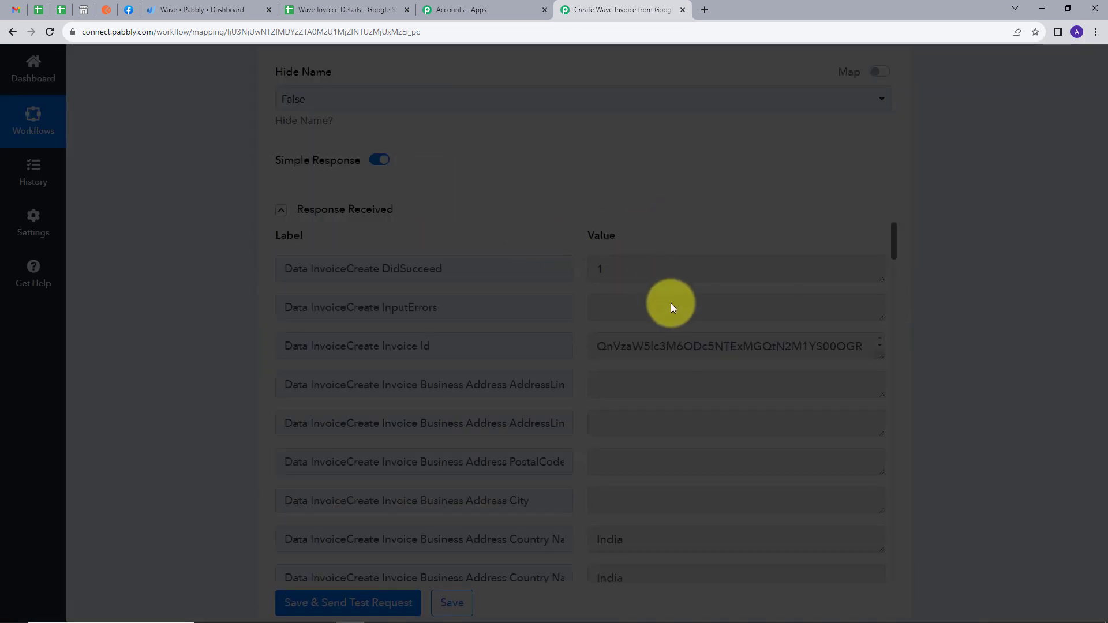
scroll(670, 306, down, 2)
scroll(675, 323, up, 2)
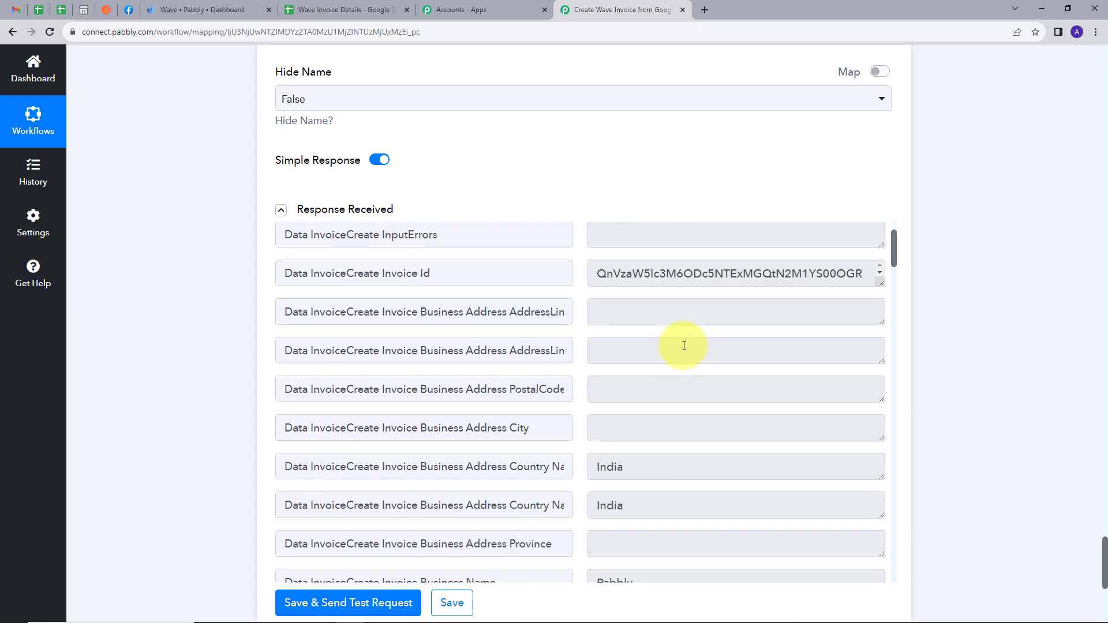
drag(605, 269, 572, 278)
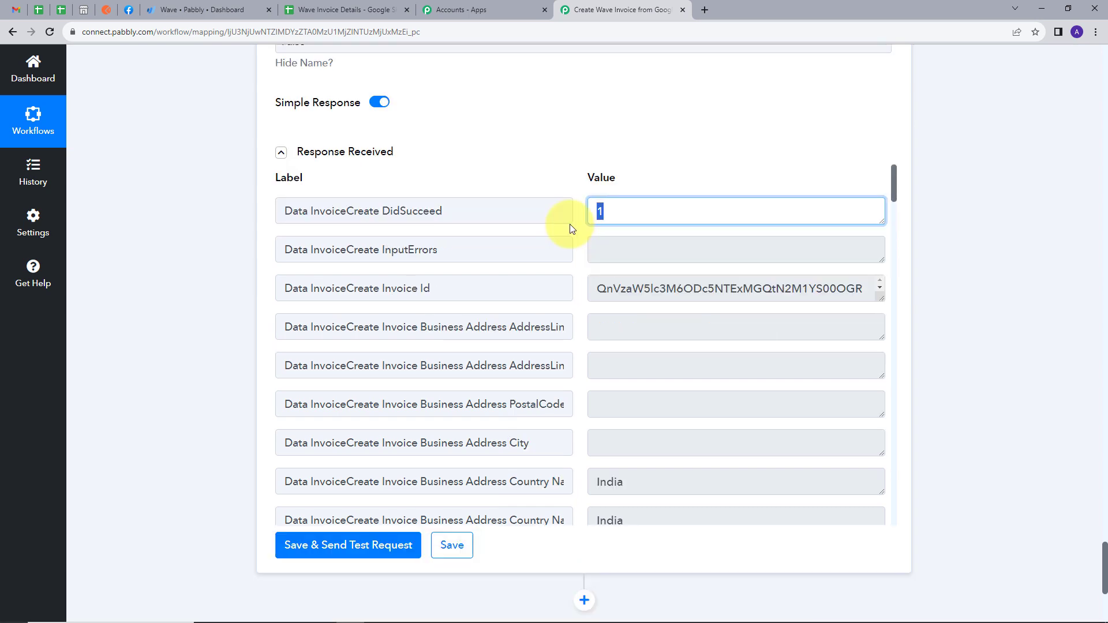
click(193, 9)
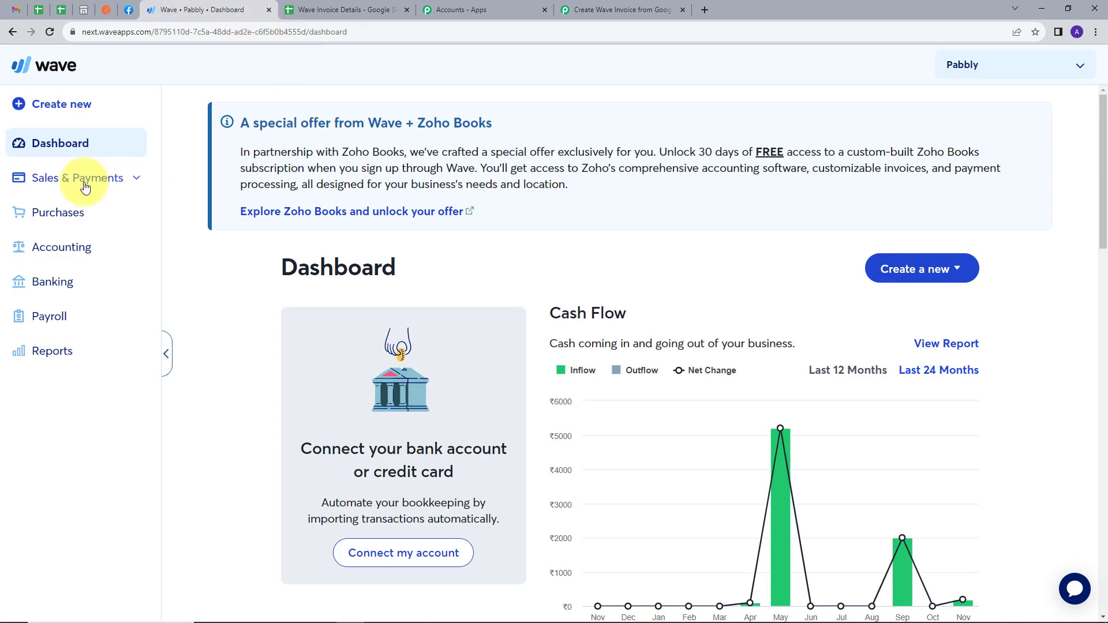
- In Wave's All invoices list, open the newest unsent invoice: Sale #x3x43xcc12, ₹5,999.00, due December 26, 2023
click(138, 183)
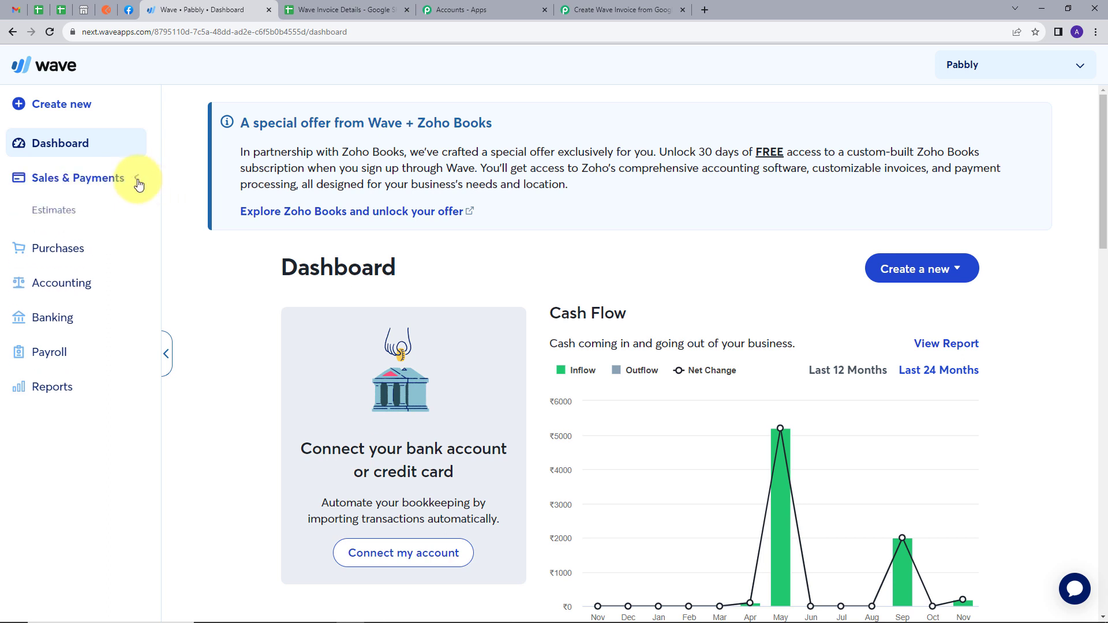
click(57, 243)
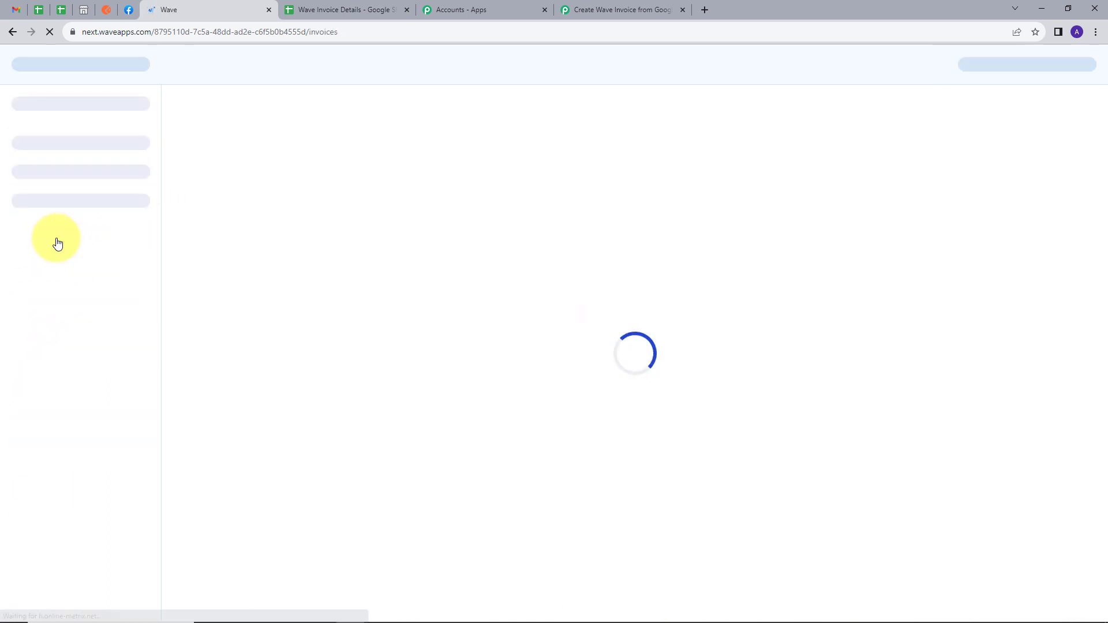
scroll(577, 329, down, 2)
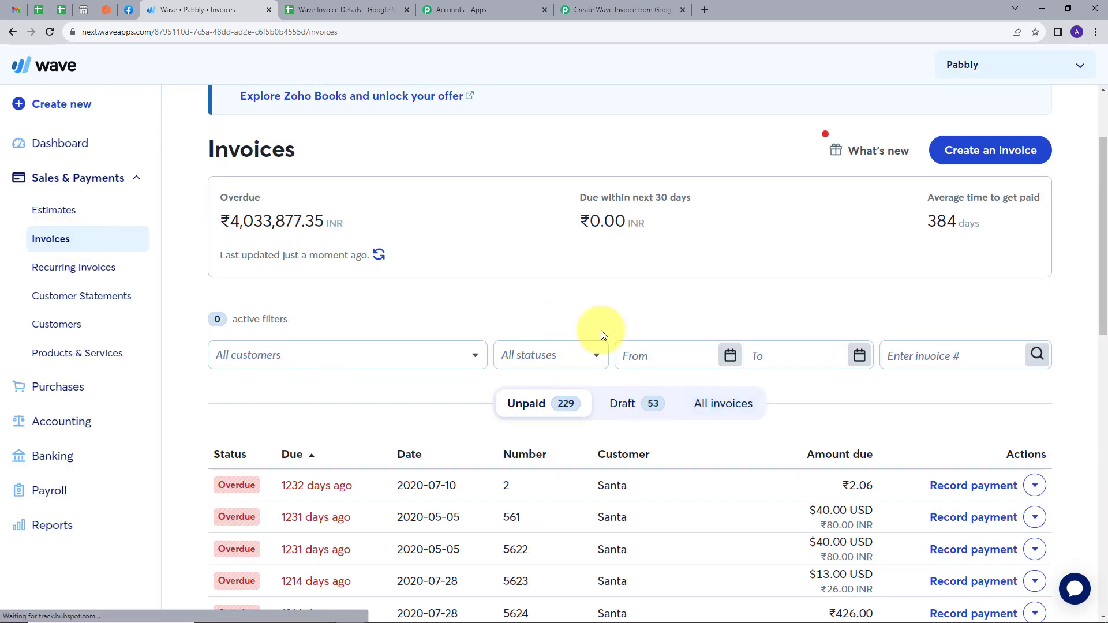
click(715, 410)
scroll(404, 309, down, 2)
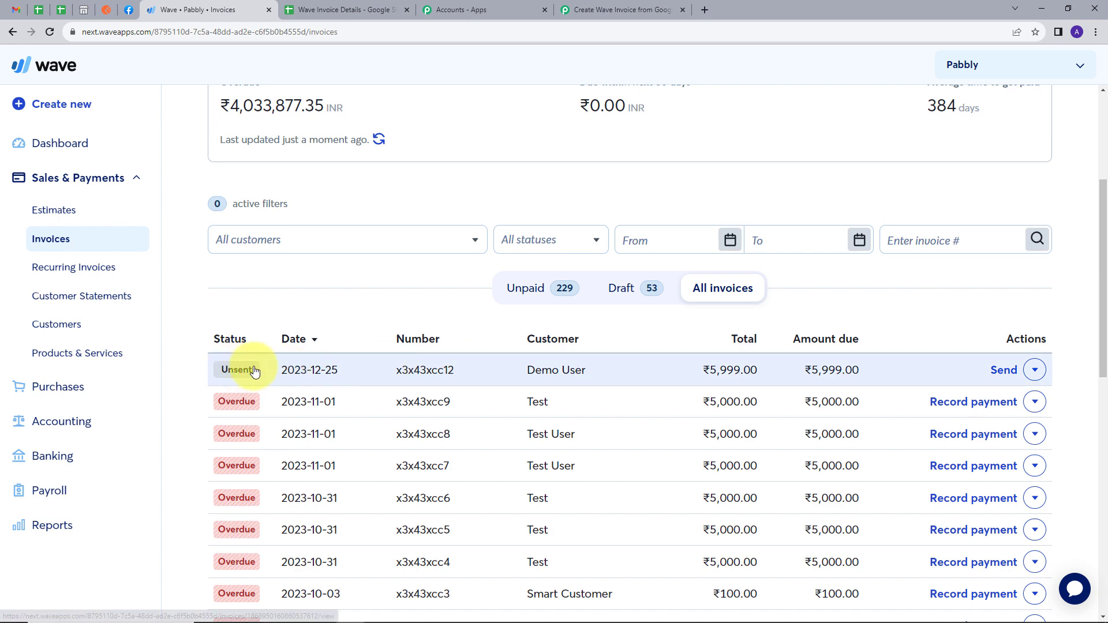
mouse_move(541, 376)
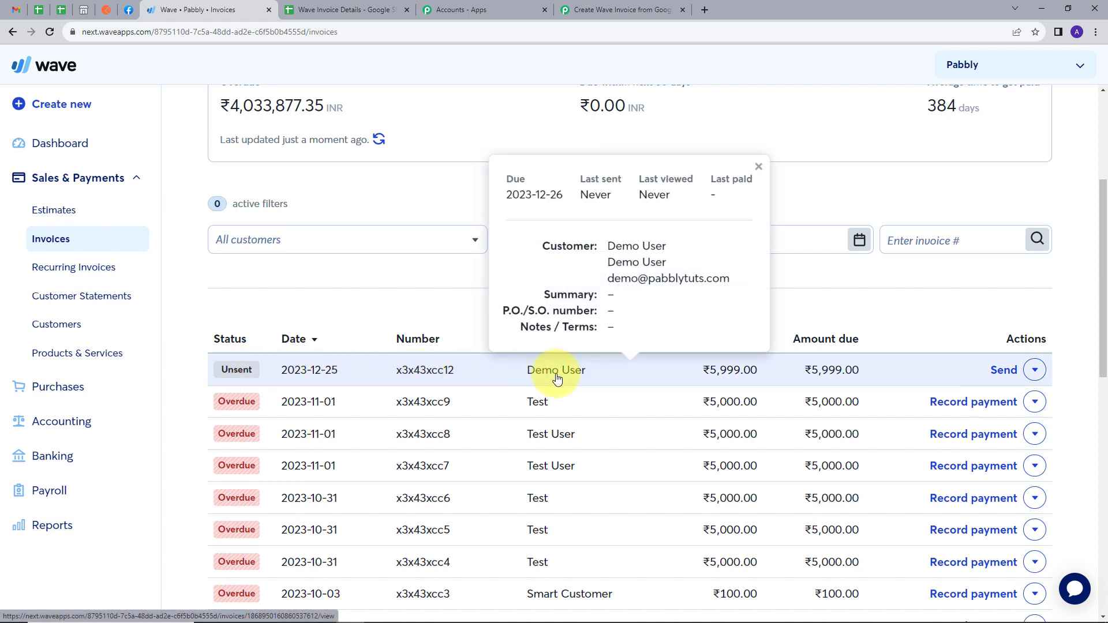
click(557, 379)
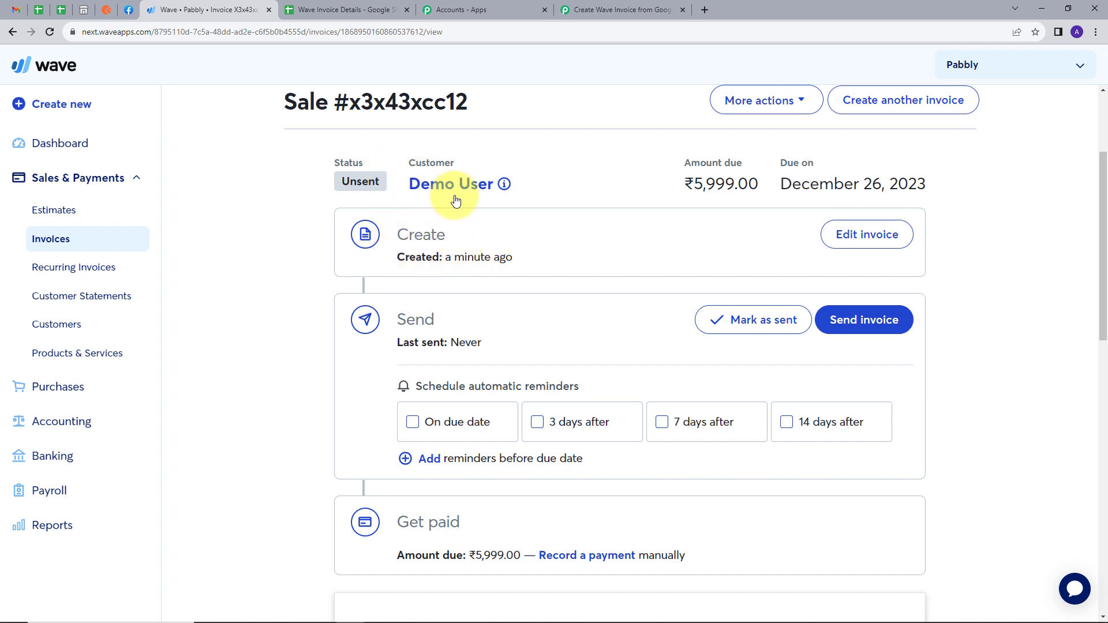
scroll(647, 179, down, 2)
scroll(722, 185, up, 2)
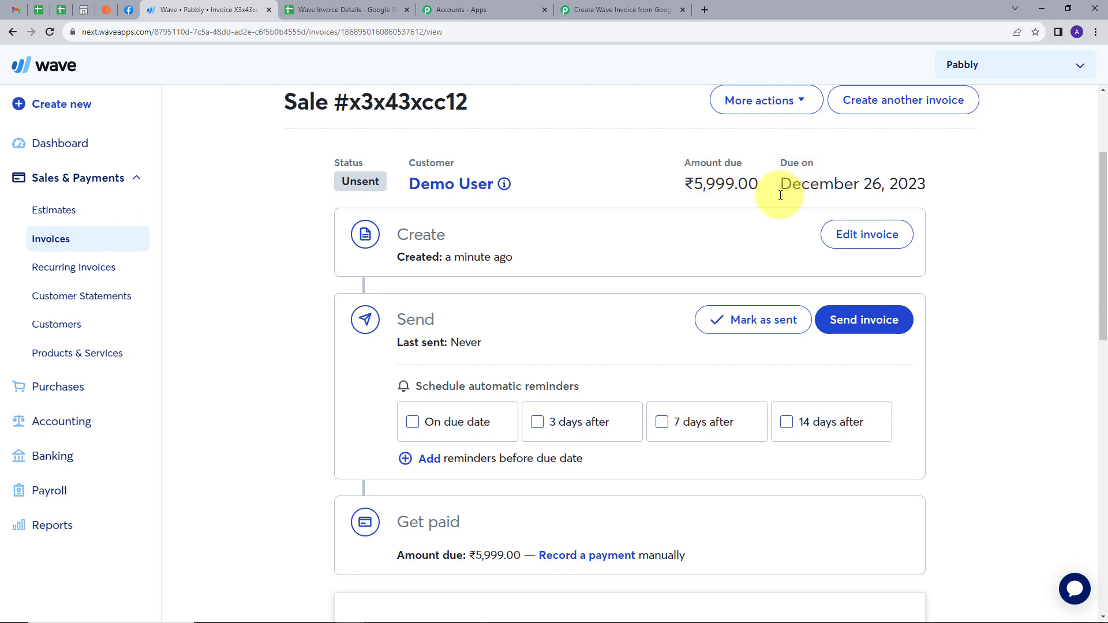
scroll(421, 227, down, 1)
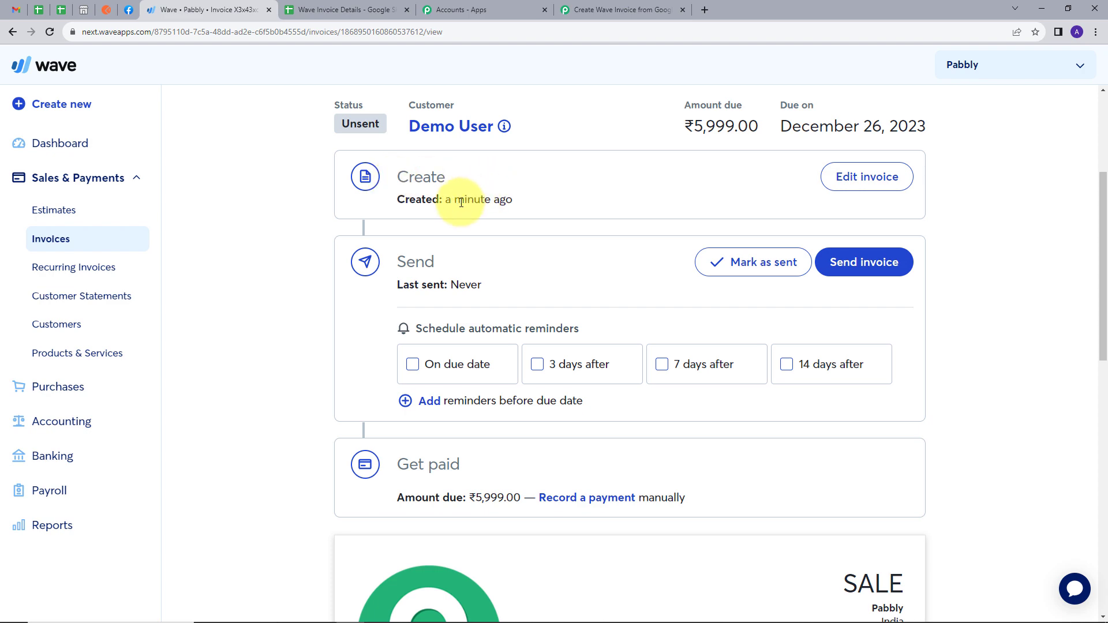
scroll(527, 204, down, 8)
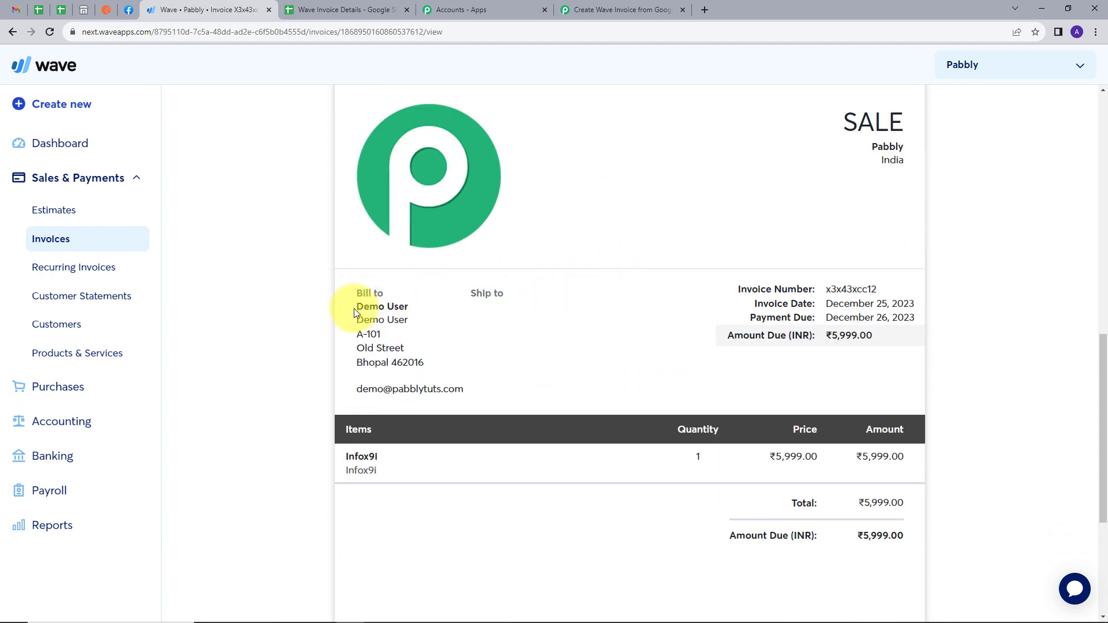
drag(354, 307, 411, 308)
drag(354, 392, 472, 409)
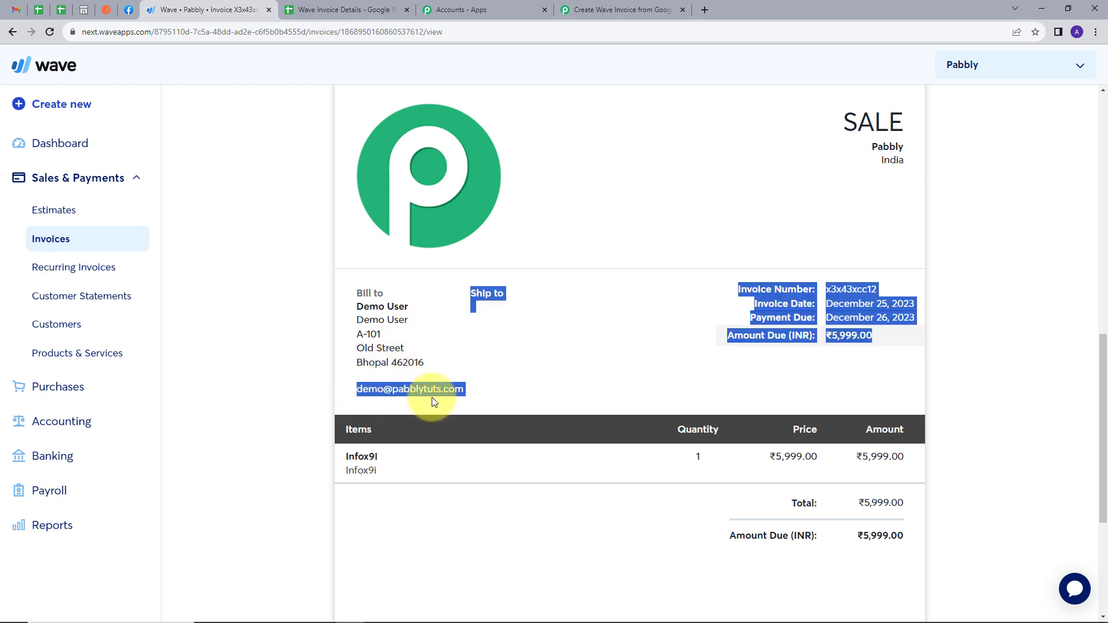
click(575, 361)
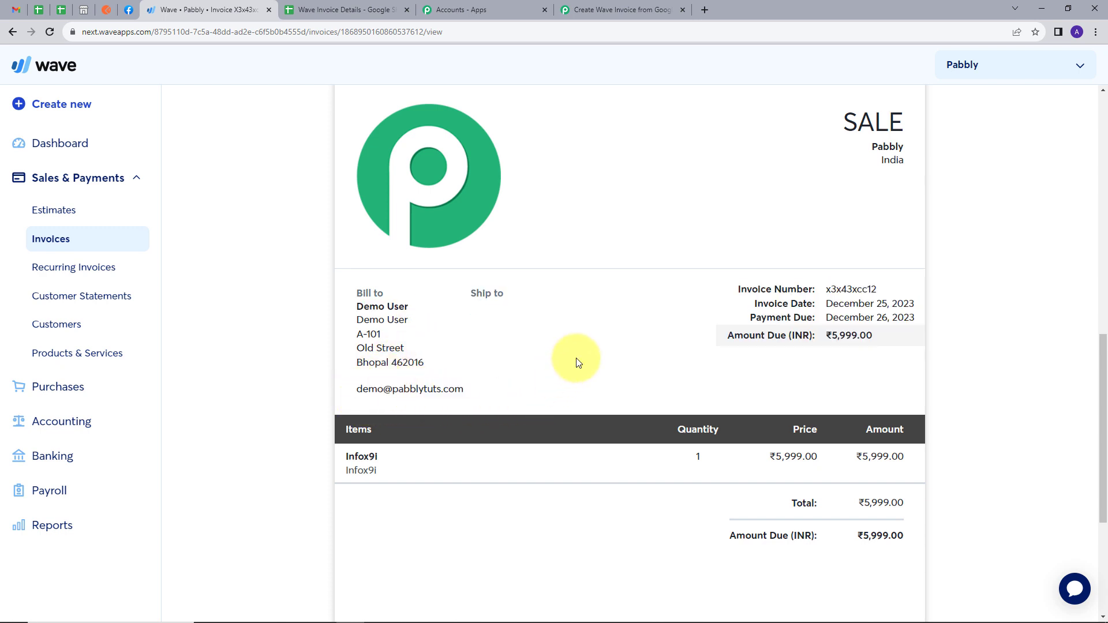
double_click(832, 338)
scroll(542, 329, down, 3)
drag(341, 285, 386, 285)
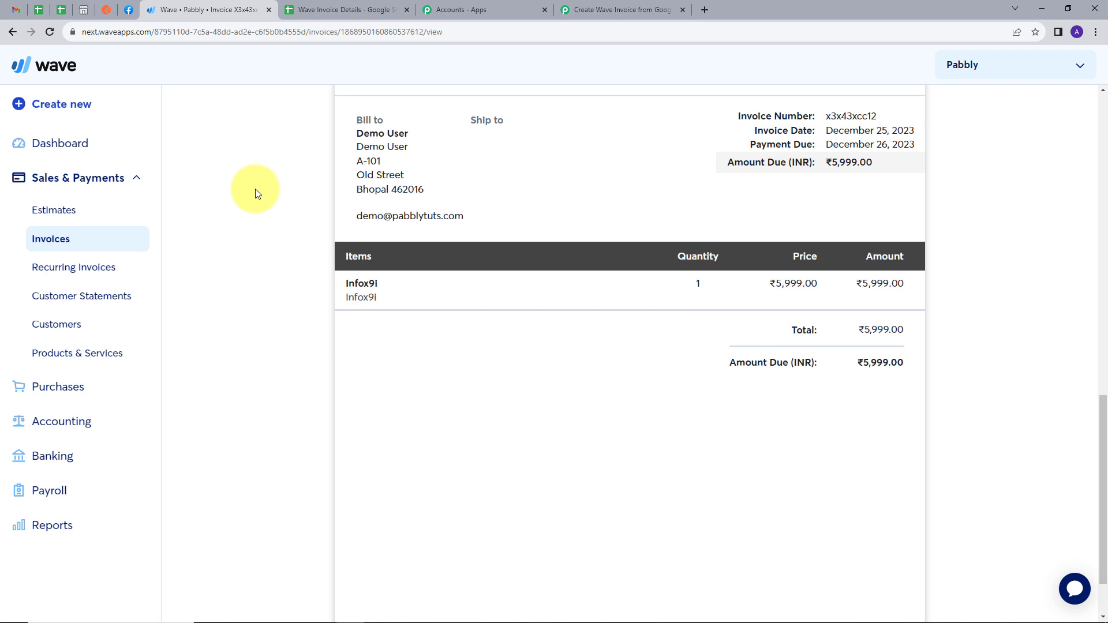
- Return to the Pabbly 'Create Wave Invoice from Google Sheets' workflow and review its three steps
click(609, 10)
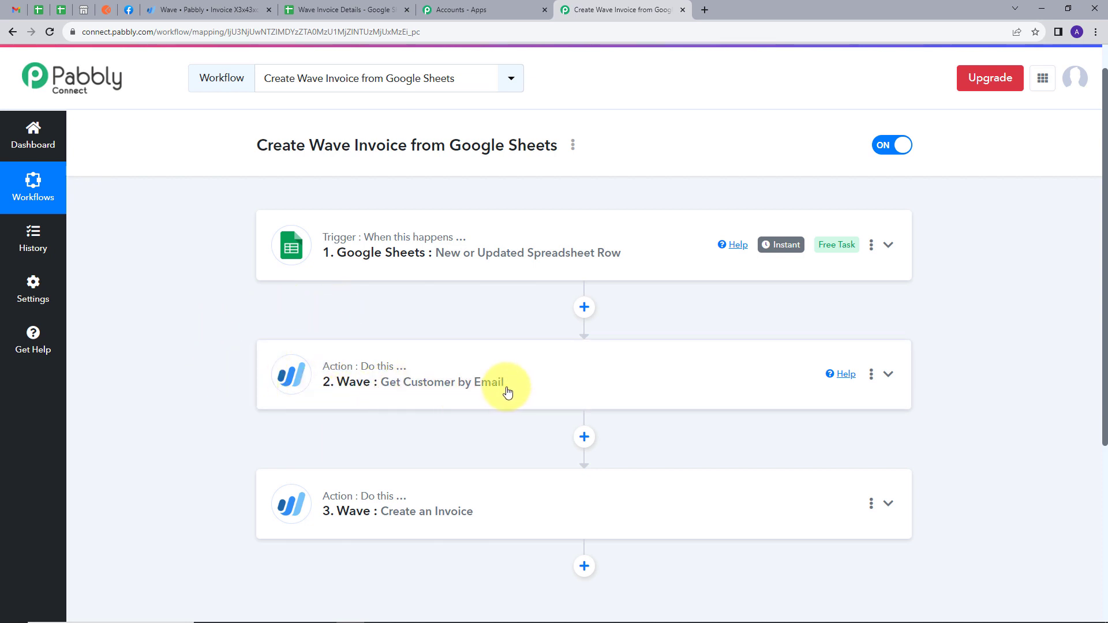
scroll(251, 335, down, 1)
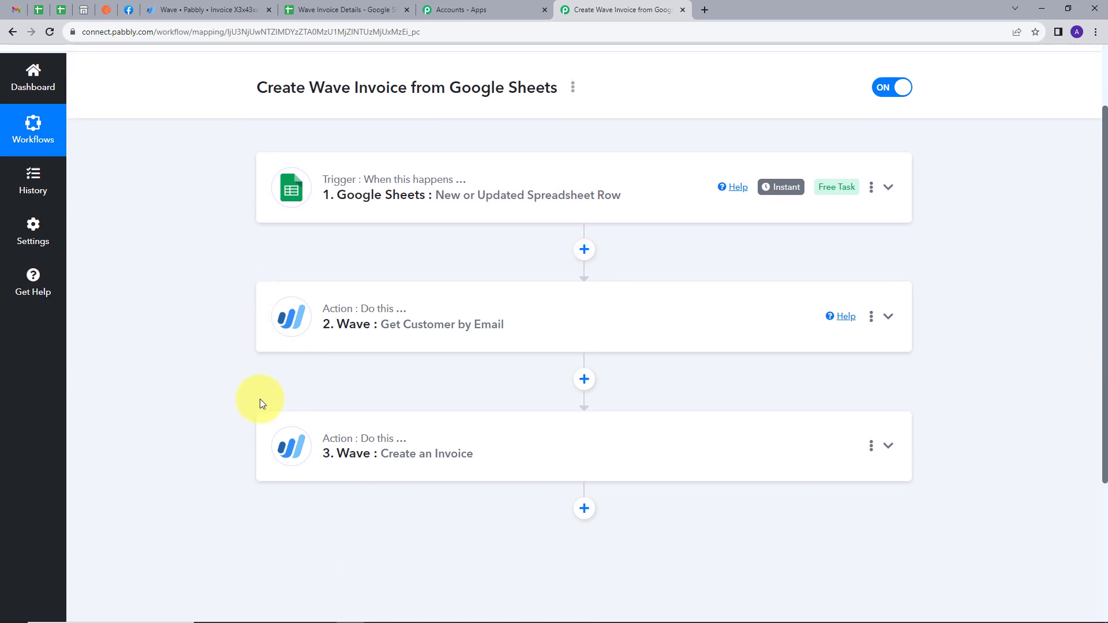